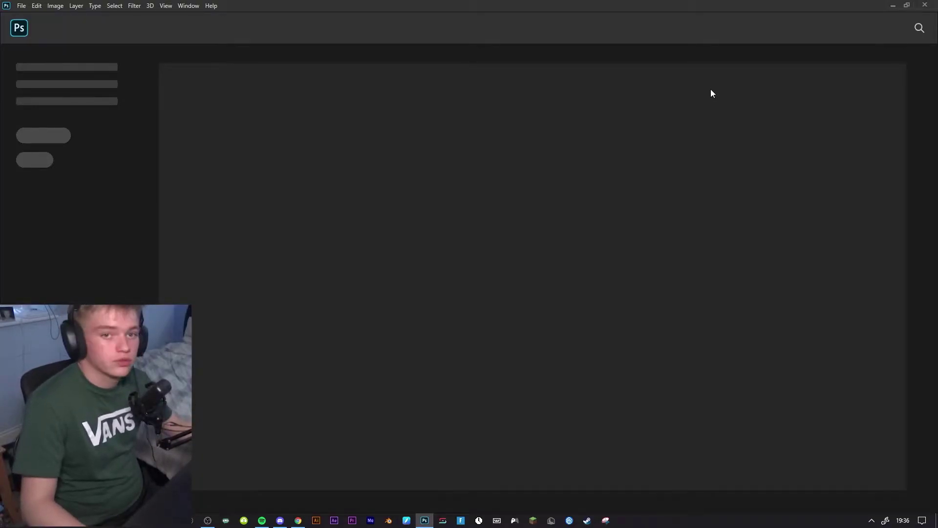
Create a 3000 × 1000 px document from the Twitter Header 2 preset, named 'Xen Form twitter header'
left_click(21, 6)
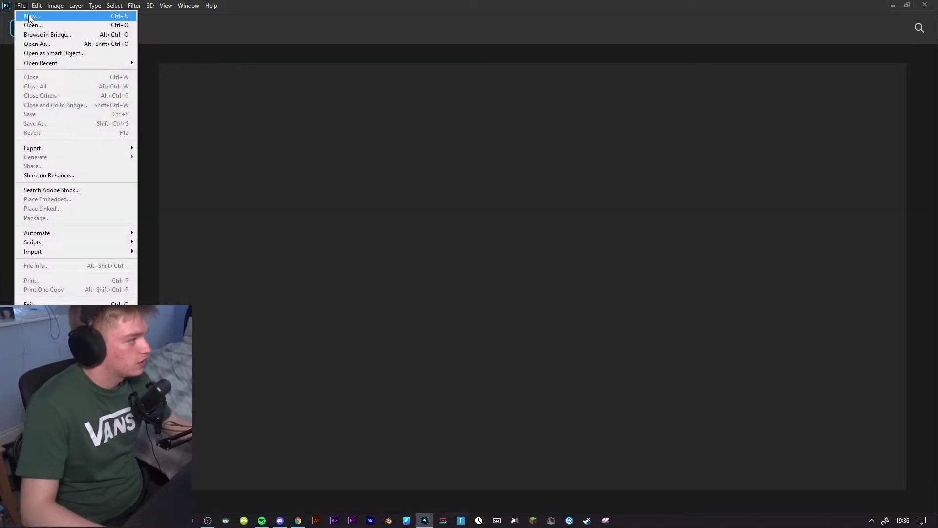
left_click(38, 14)
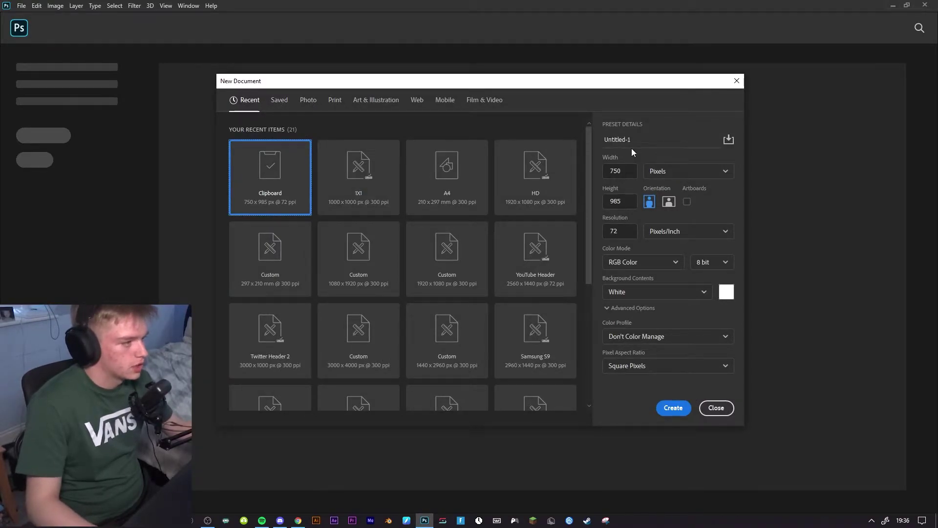
left_click(280, 100)
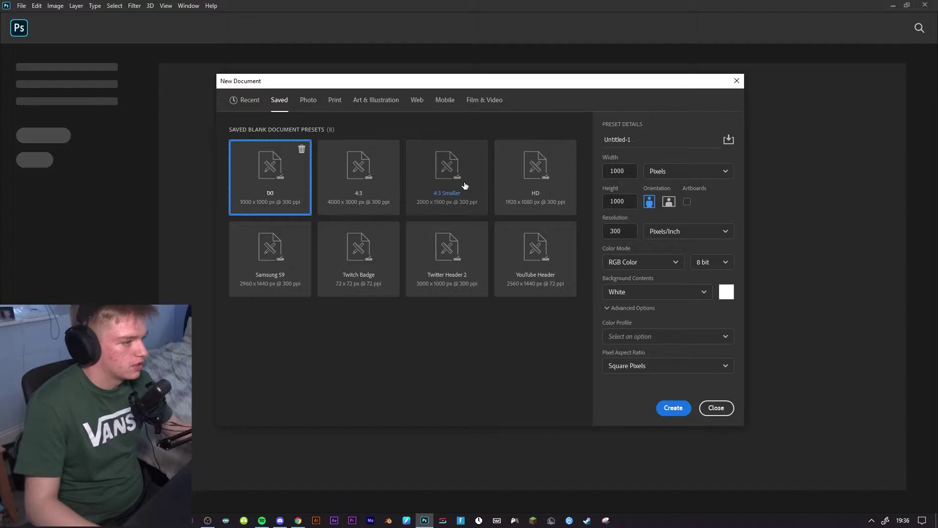
left_click(455, 255)
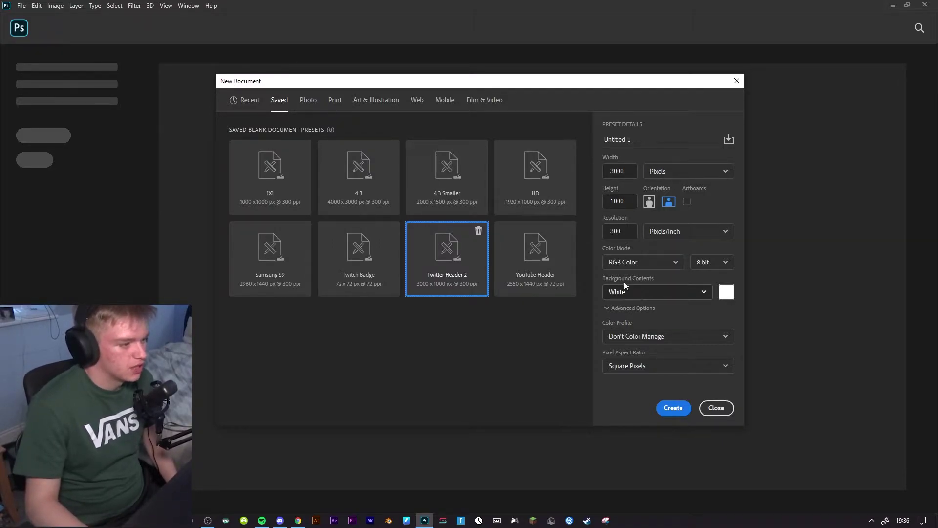
left_click(617, 139)
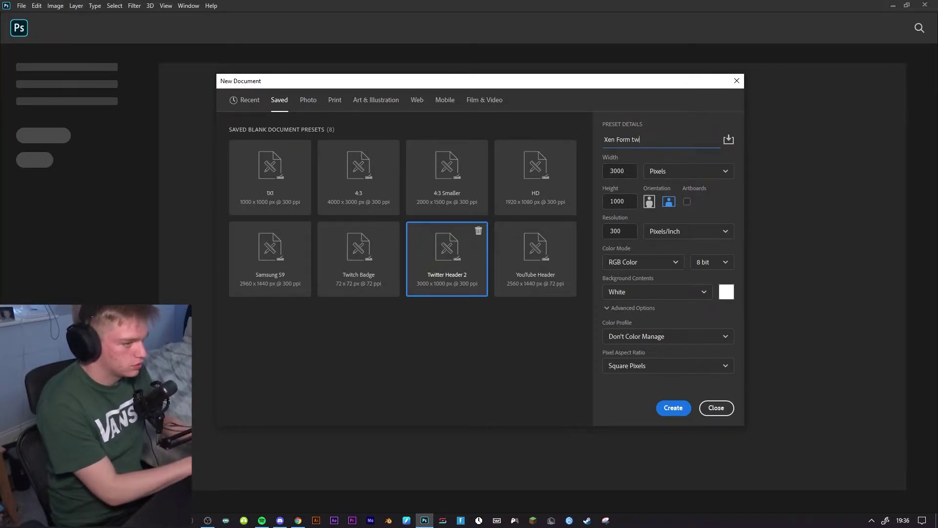
type("er header")
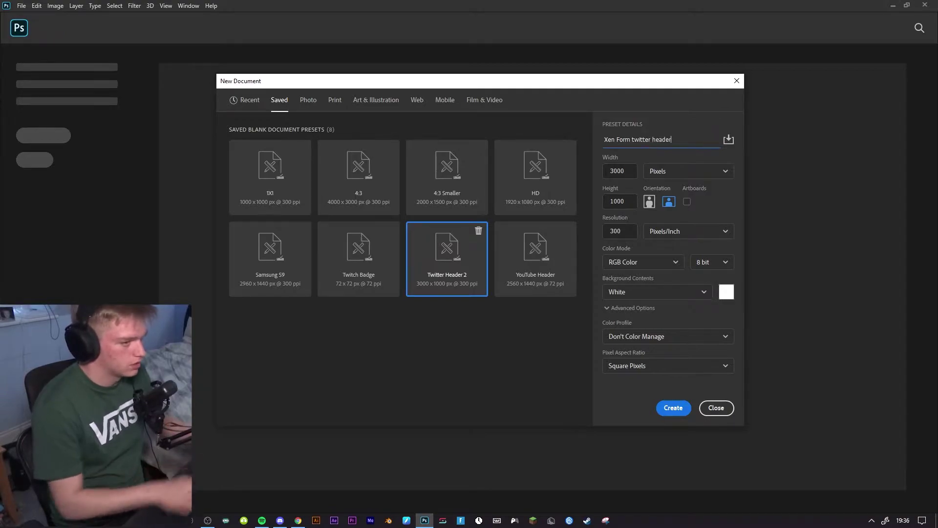
left_click(673, 409)
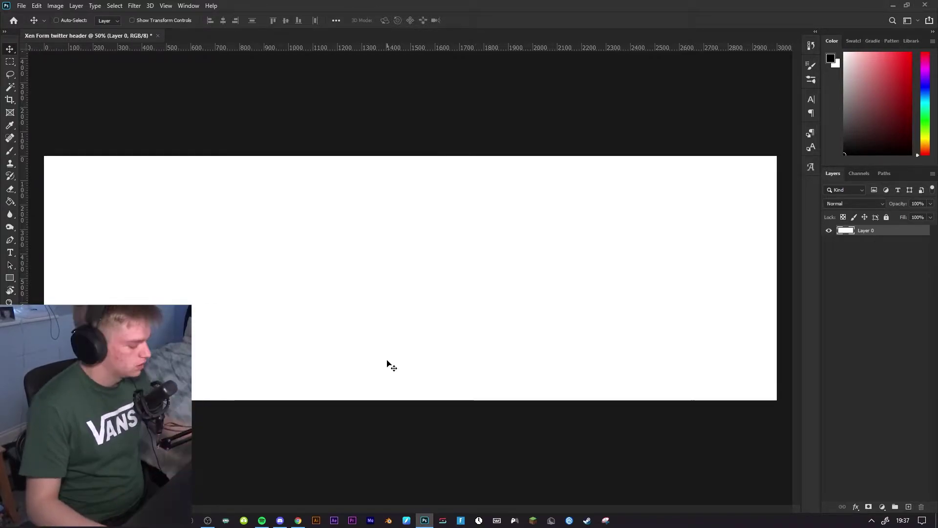
With the Gradient Tool, change the gradient's left colour stop from red to bright blue
key("g")
right_click(10, 201)
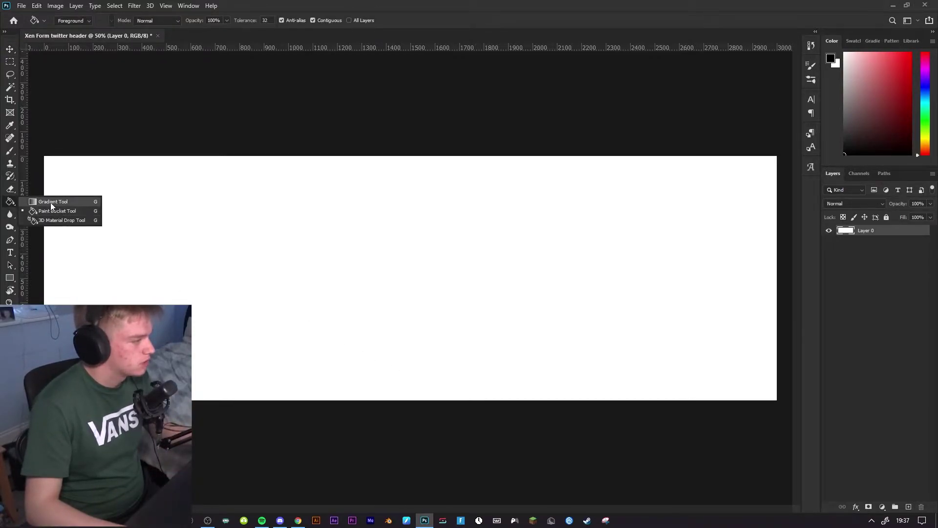
left_click(51, 205)
left_click(66, 21)
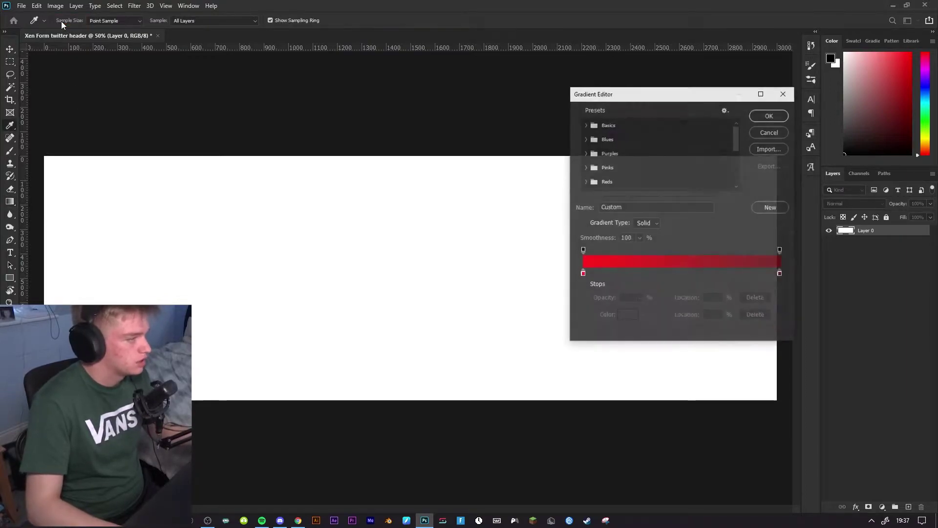
left_click(583, 273)
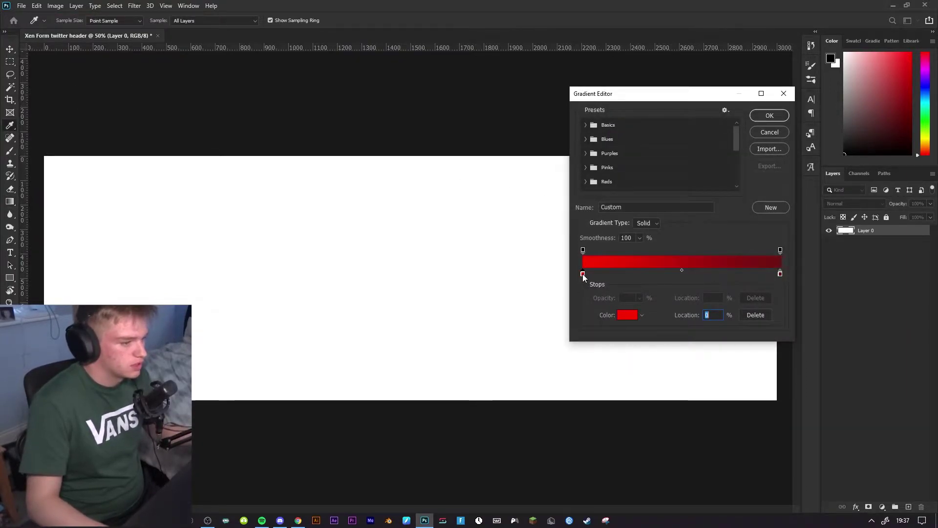
double_click(583, 273)
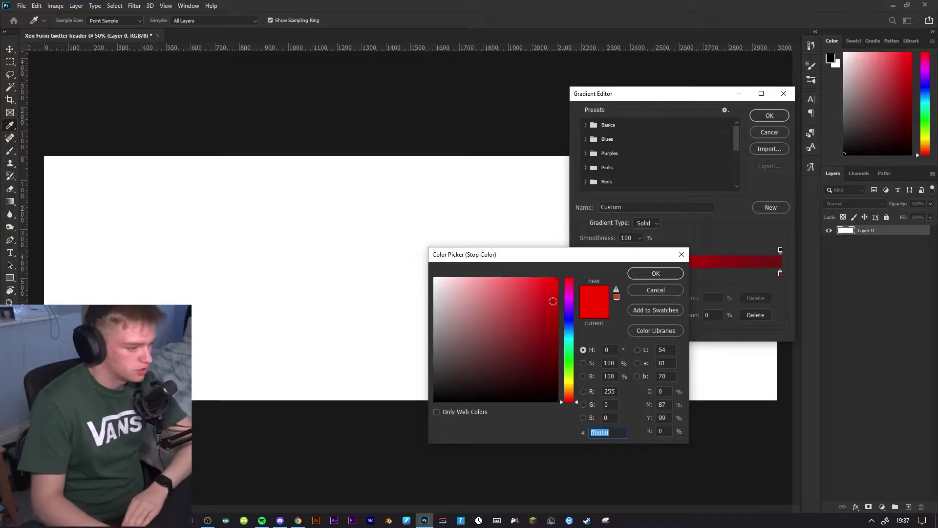
mouse_move(569, 304)
left_mouse_down()
mouse_move(568, 296)
mouse_move(573, 320)
left_mouse_up()
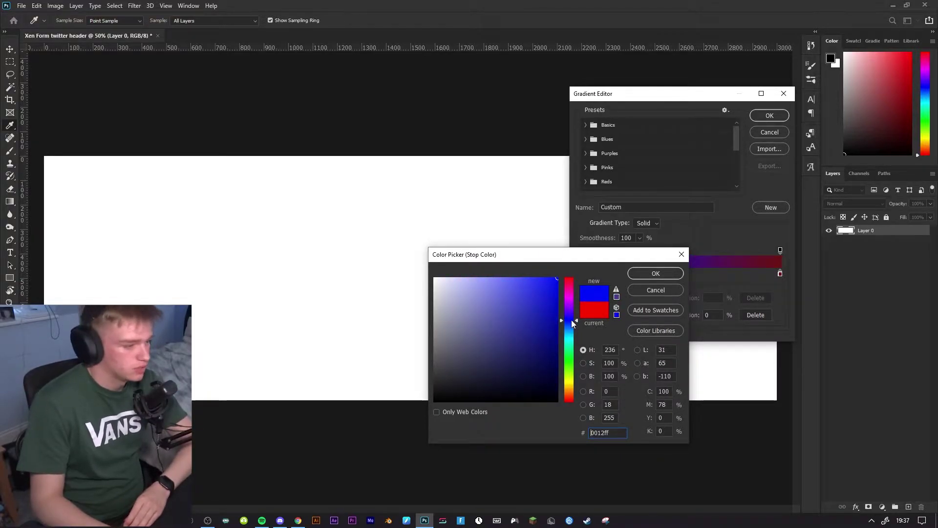
left_click(298, 520)
Close the hoodie photo in Twitter and switch the profile from Media to the Tweets feed
double_click(133, 5)
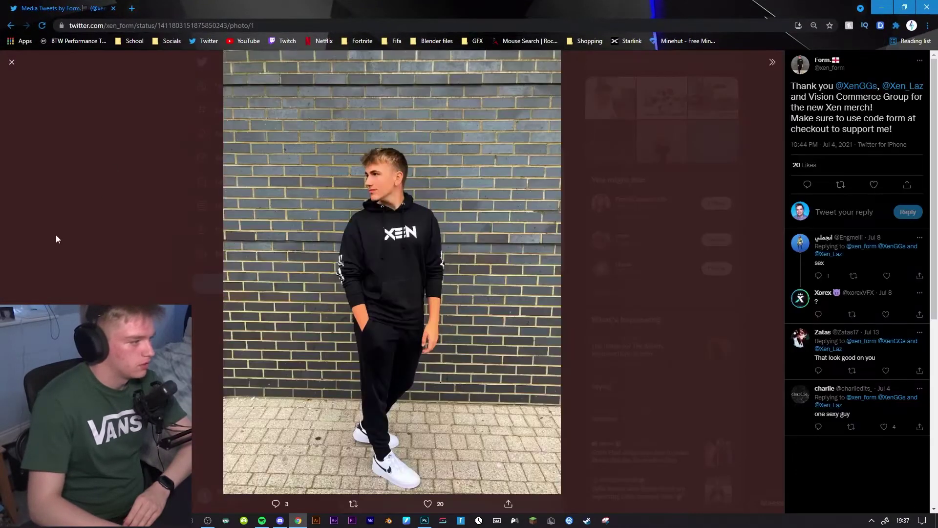
left_click(56, 234)
scroll(376, 324, "up", 10)
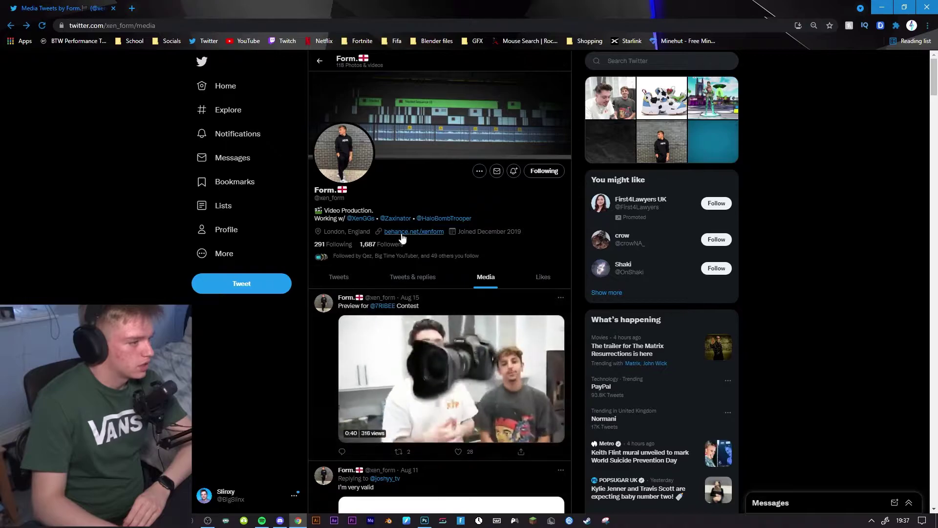
scroll(293, 371, "down", 15)
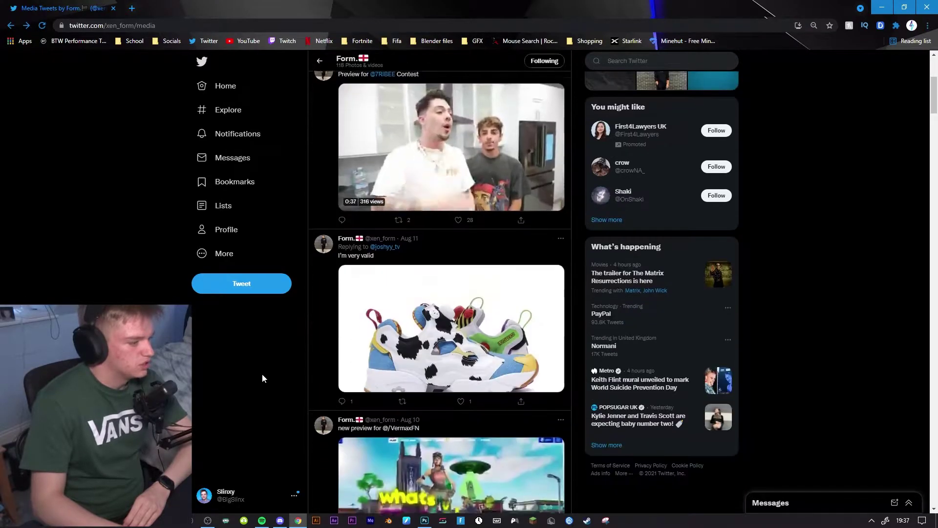
scroll(237, 366, "up", 15)
left_click(338, 277)
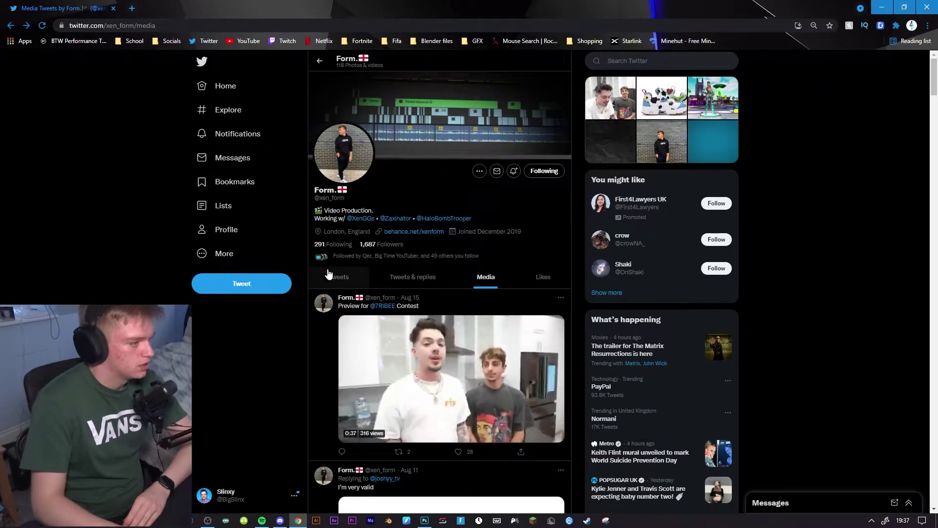
scroll(440, 293, "down", 8)
scroll(439, 293, "down", 20)
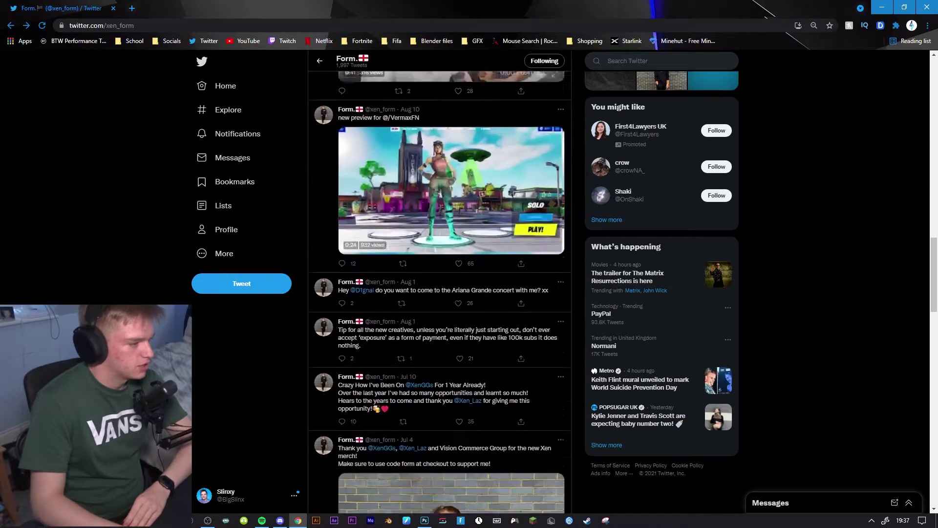
scroll(492, 283, "up", 20)
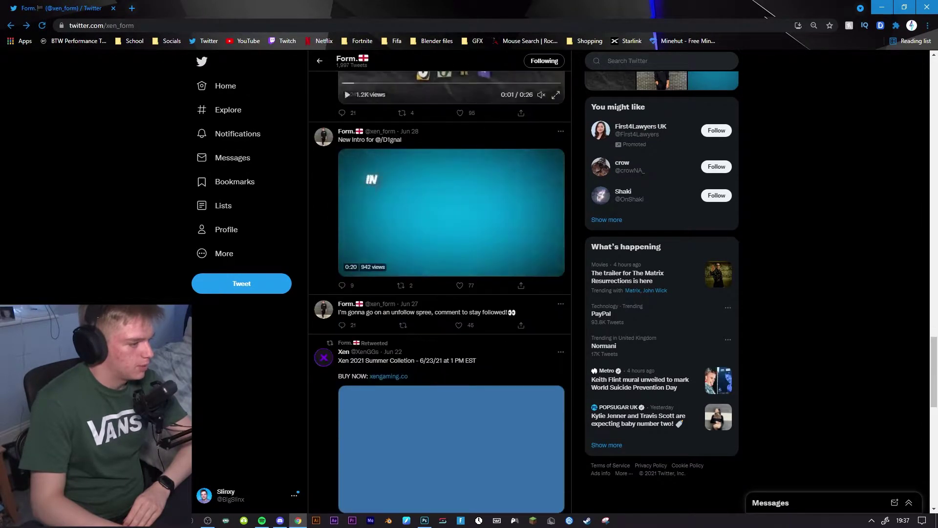
Paste the hoodie photo into the header as Layer 1 and hide it
left_click(882, 7)
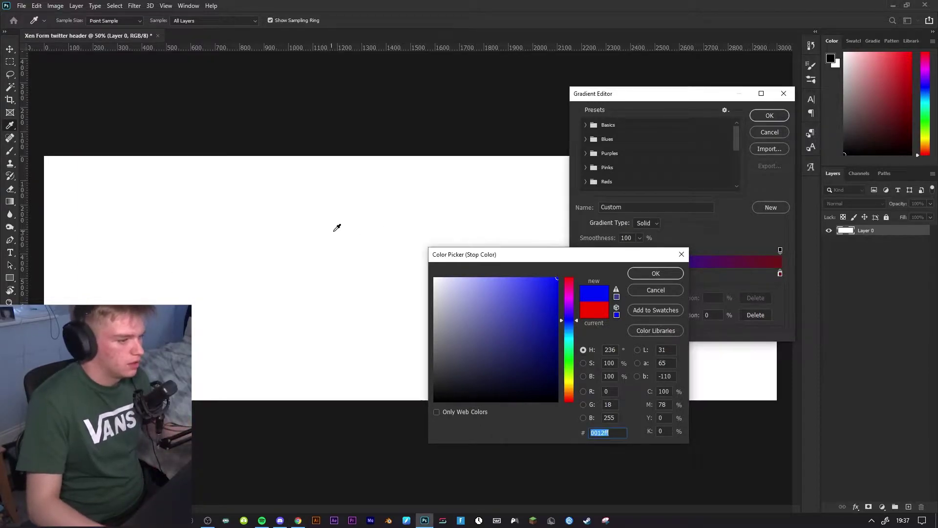
left_click(659, 292)
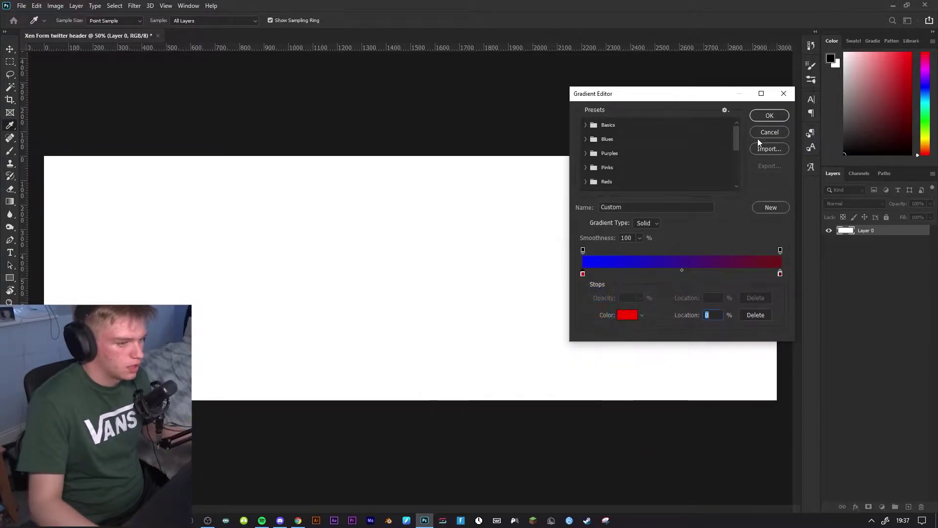
left_click(760, 134)
key("ctrl+v")
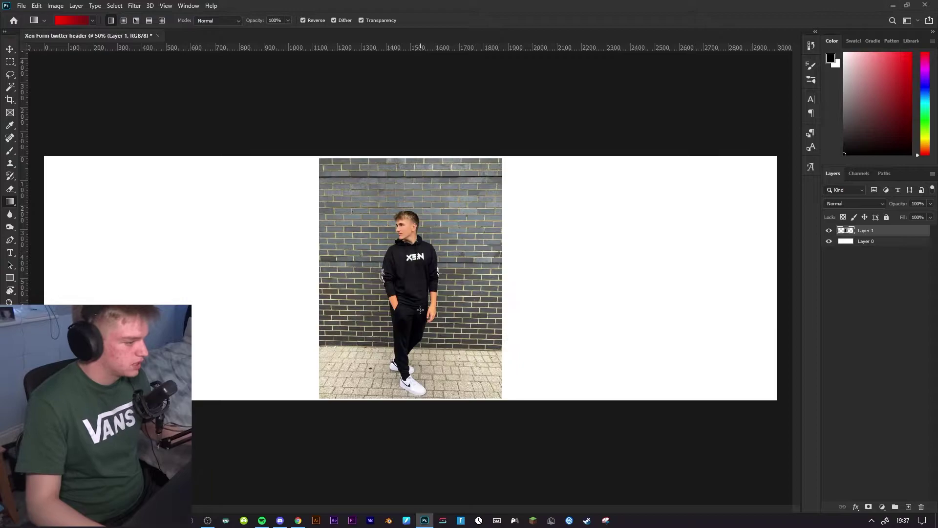
key("v")
left_click(829, 231)
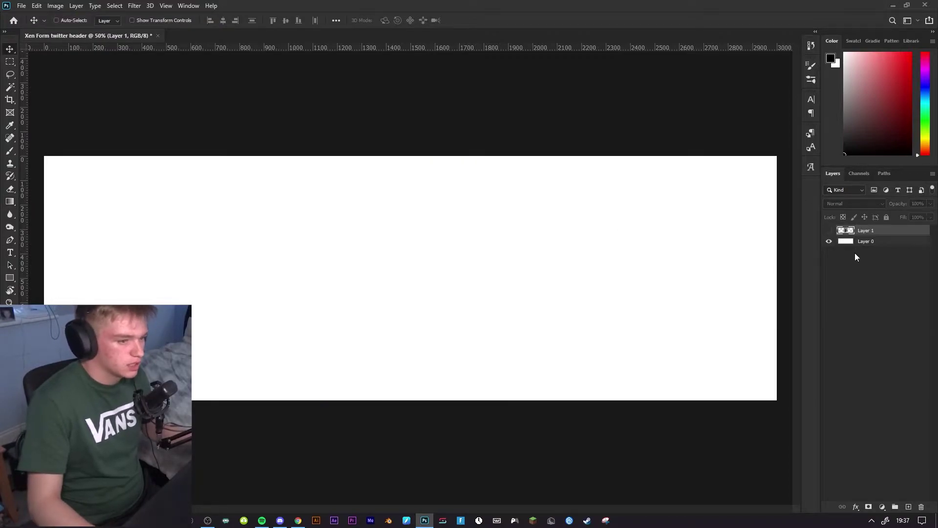
On Layer 0, set the gradient's left stop to near-black navy 01002b
key("g")
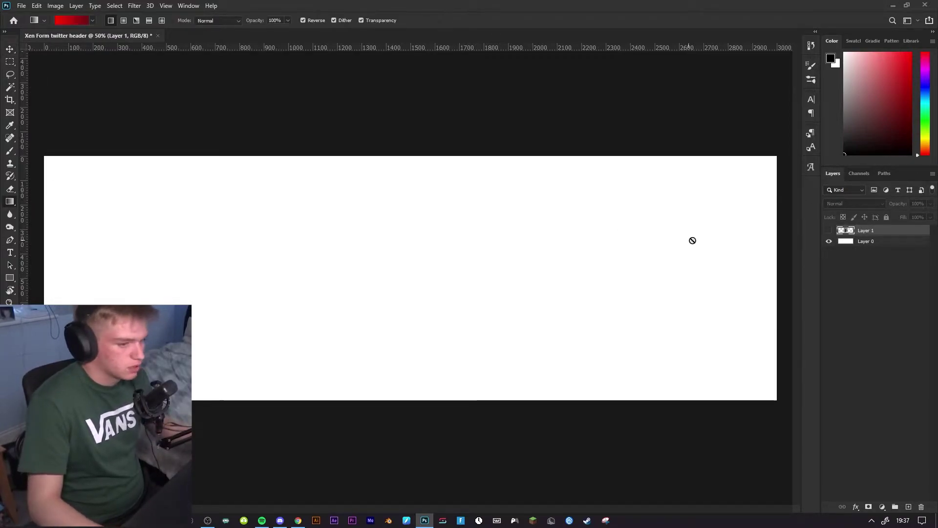
left_click(867, 241)
left_click(58, 20)
double_click(582, 274)
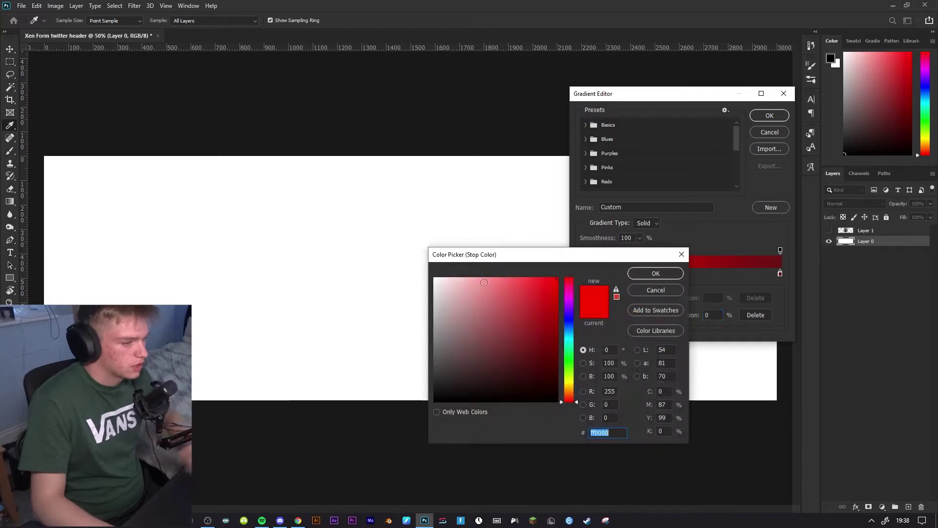
left_click(569, 318)
left_click_drag(532, 318, 627, 385)
left_click(639, 277)
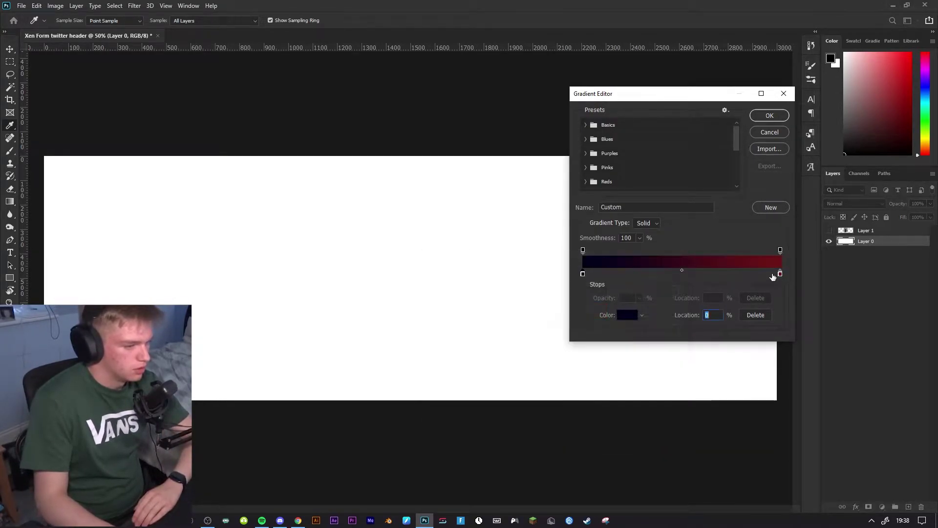
Make the right stop bright blue and draw the gradient across the background
double_click(780, 274)
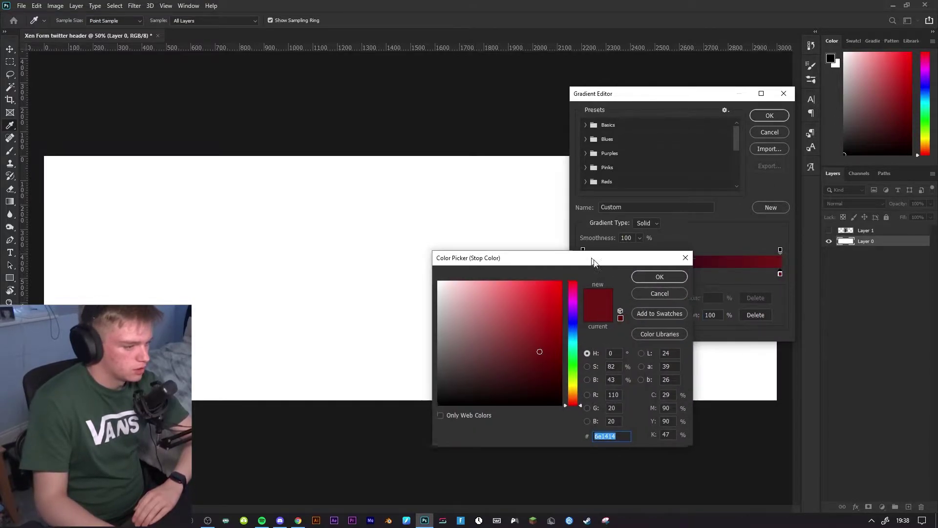
left_click_drag(493, 254, 583, 293)
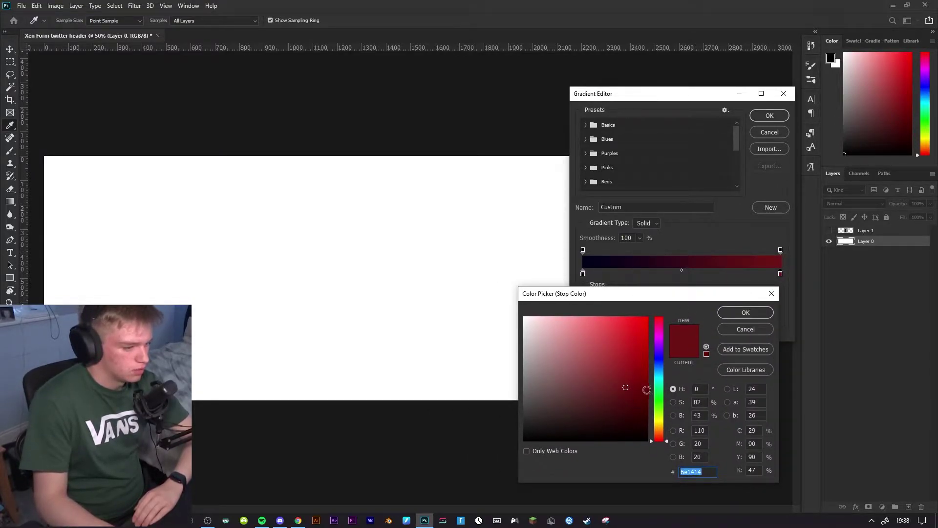
left_click(659, 364)
mouse_move(659, 363)
left_mouse_down()
mouse_move(657, 350)
mouse_move(674, 343)
mouse_move(686, 373)
left_mouse_up()
left_click(755, 313)
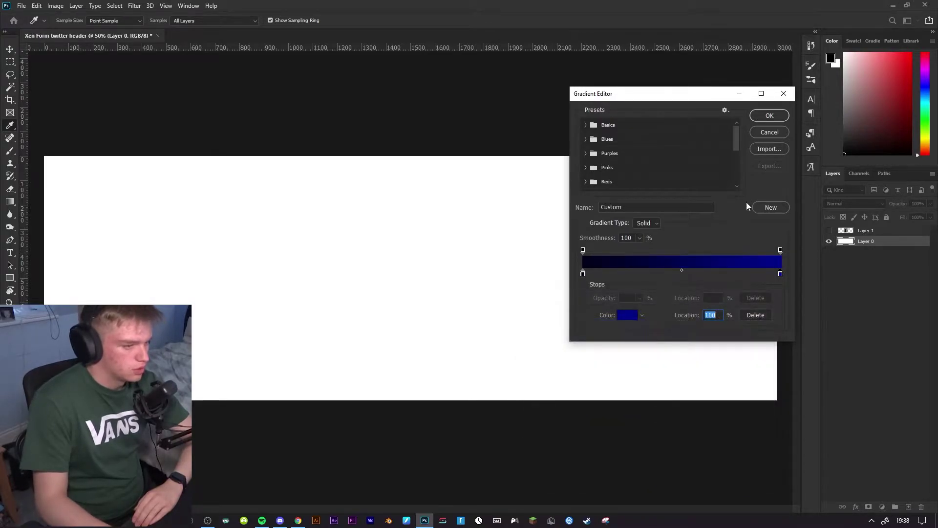
left_click(769, 116)
left_click_drag(645, 407, 154, 173)
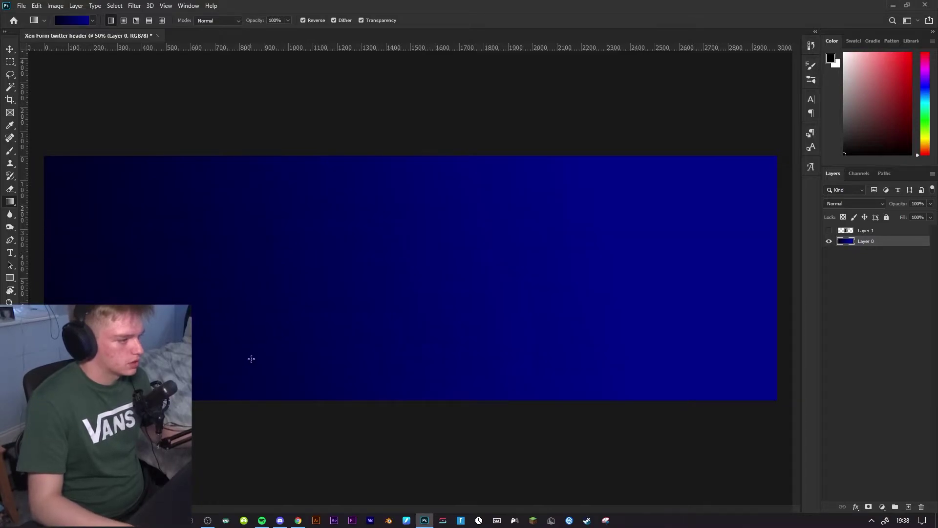
Redraw the background gradient until it runs bright blue on the left to navy on the right
left_click_drag(209, 251, 666, 337)
left_click_drag(510, 327, 510, 328)
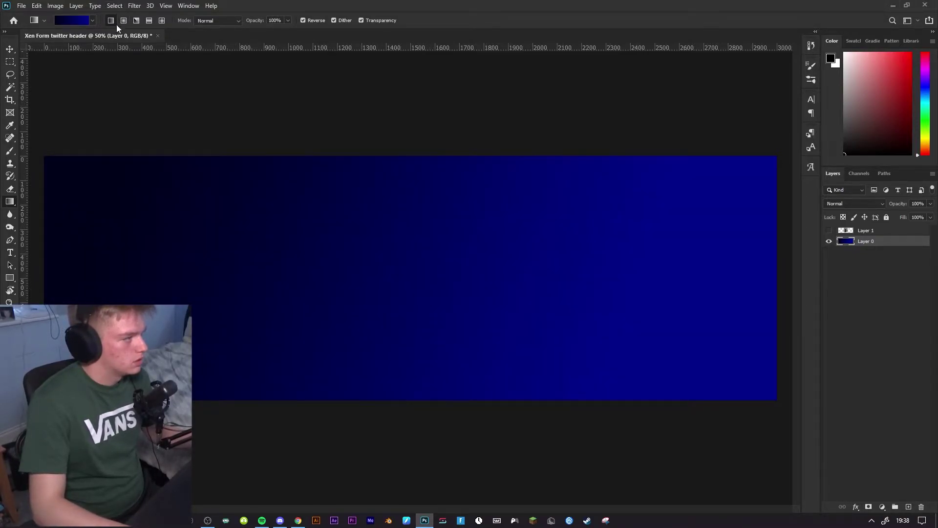
left_click_drag(610, 290, 30, 274)
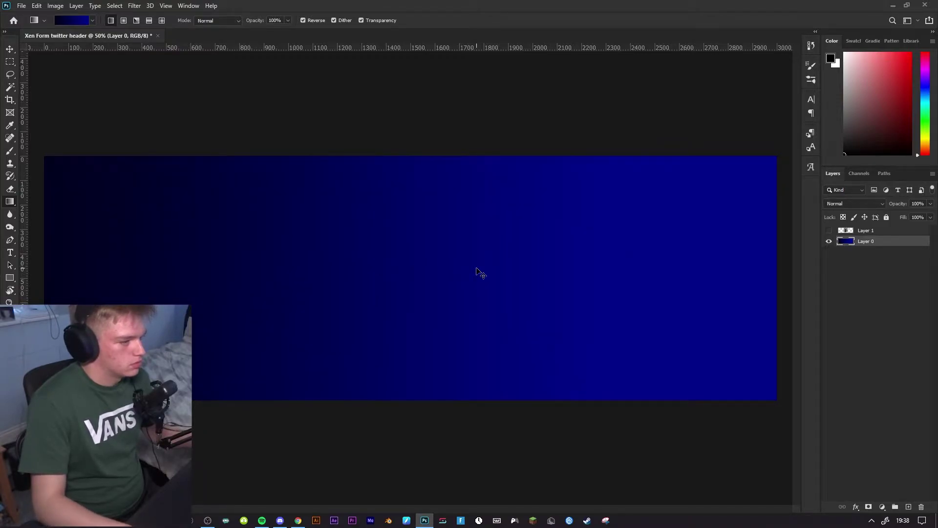
left_click_drag(481, 274, 186, 197)
left_click_drag(147, 321, 653, 256)
left_click_drag(261, 300, 640, 282)
left_click_drag(236, 214, 647, 386)
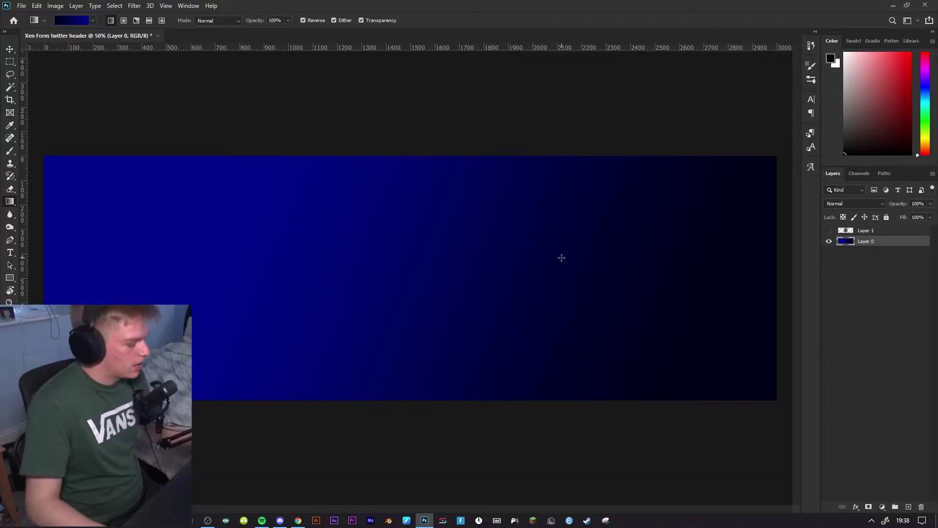
Show and select Layer 1, run Select Subject, and add a layer mask hiding the brick wall
left_click(829, 231)
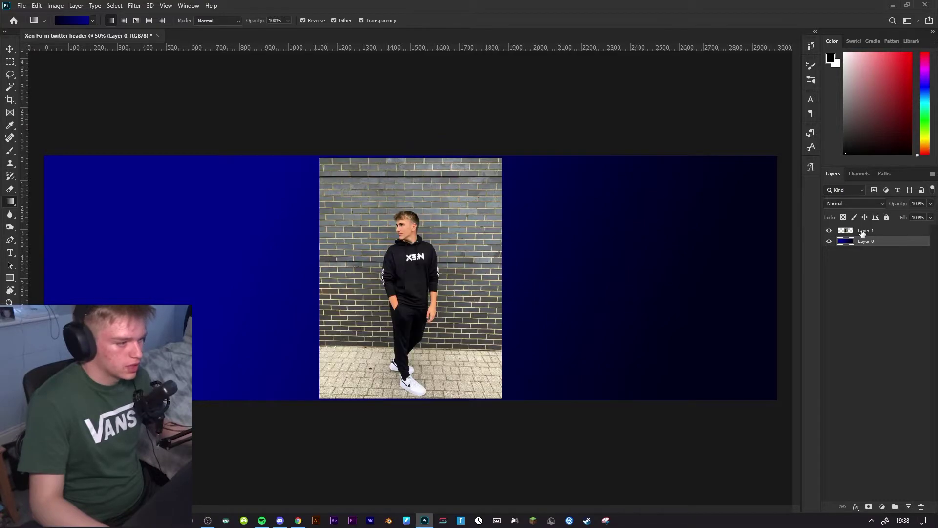
left_click(846, 230)
scroll(416, 349, "up", 1)
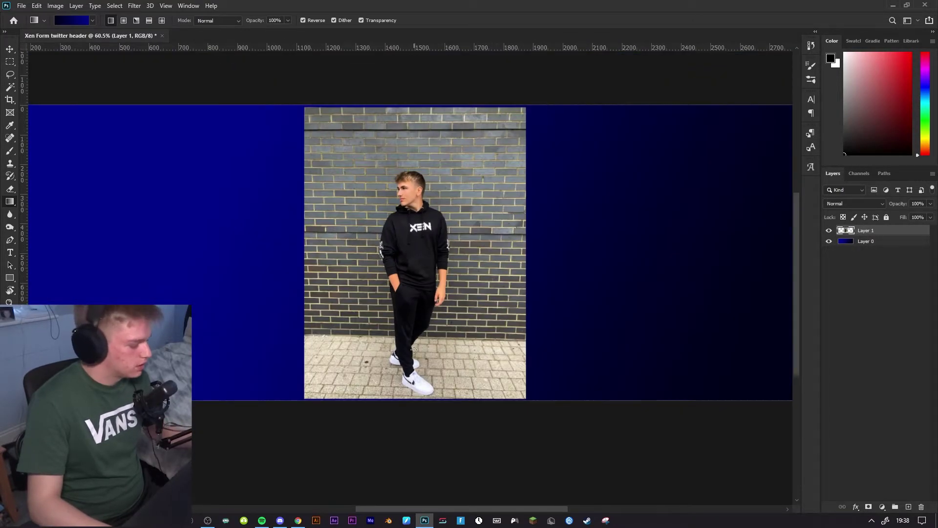
key("w")
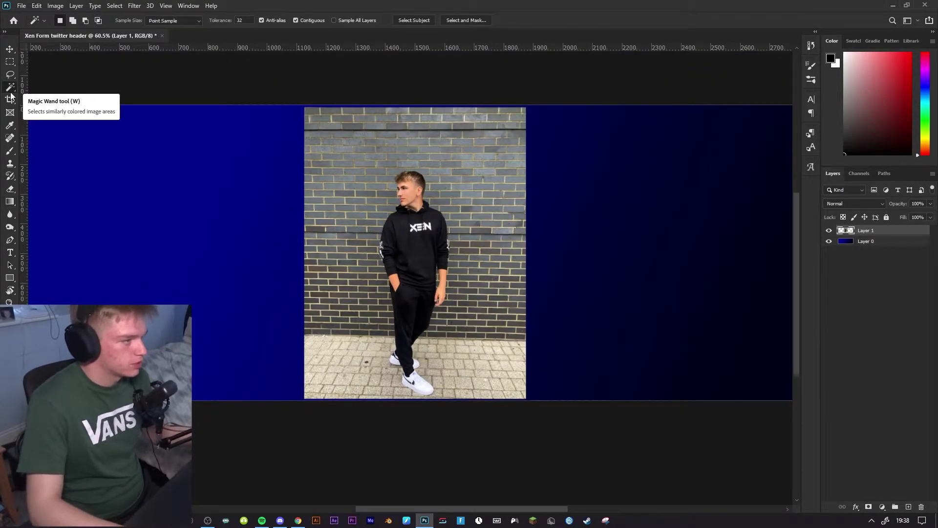
left_click(407, 22)
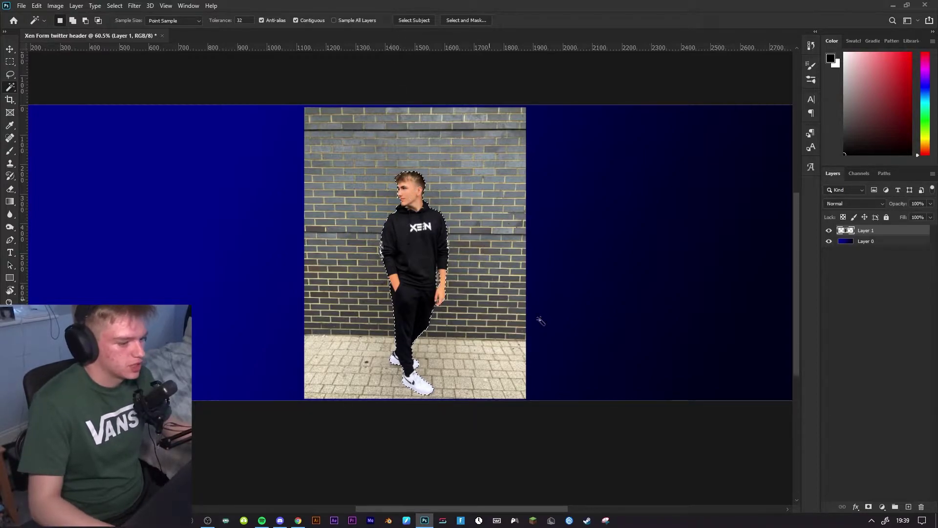
left_click(868, 508)
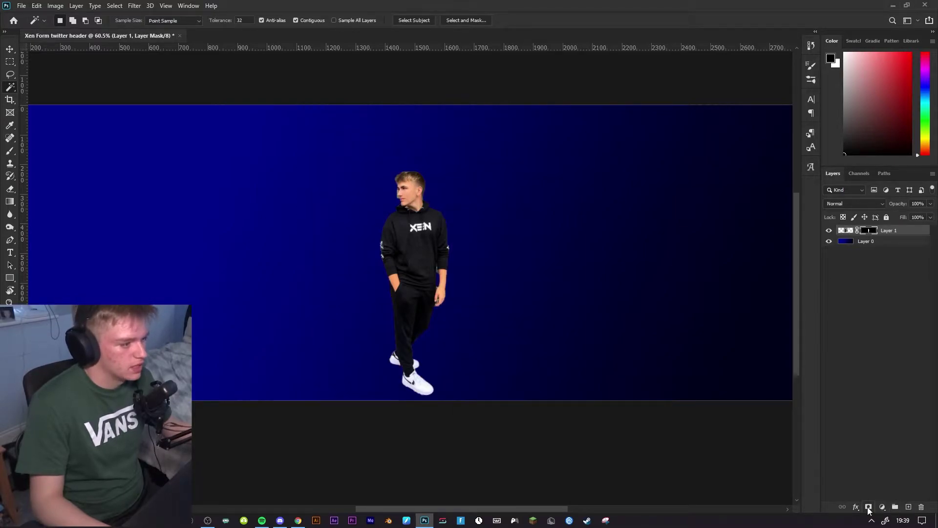
Zoom in on the arm and set up an 8 px fully soft black brush
scroll(435, 268, "up", 10)
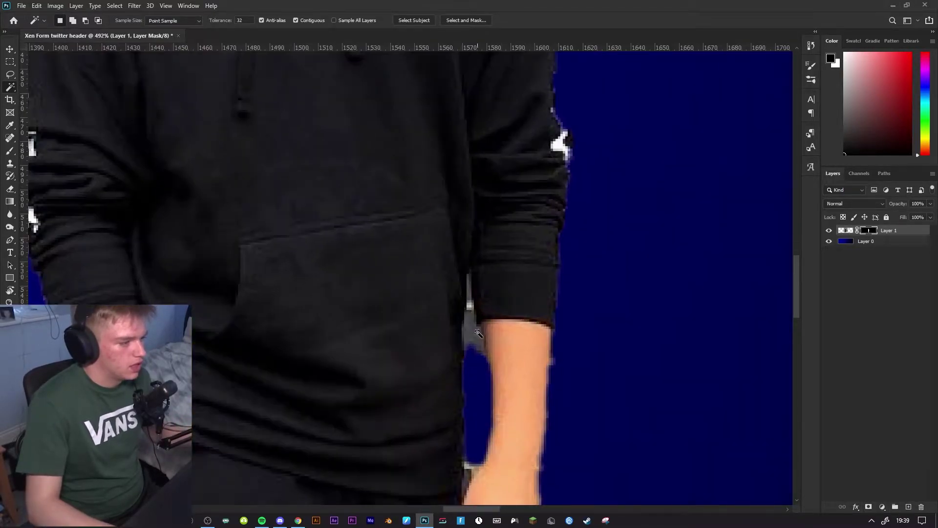
scroll(483, 348, "up", 1)
key("b")
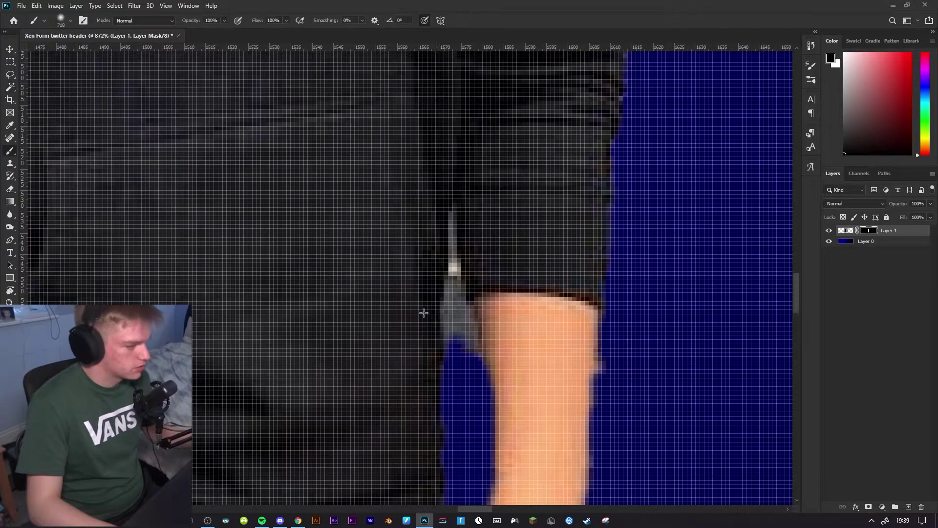
right_click(469, 312, "alt")
scroll(397, 301, "down", 10)
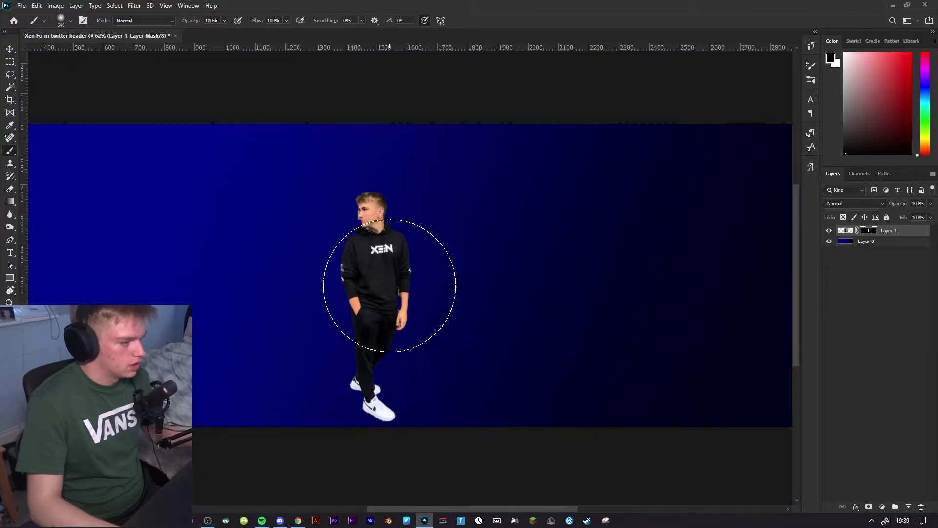
right_click(419, 289, "alt")
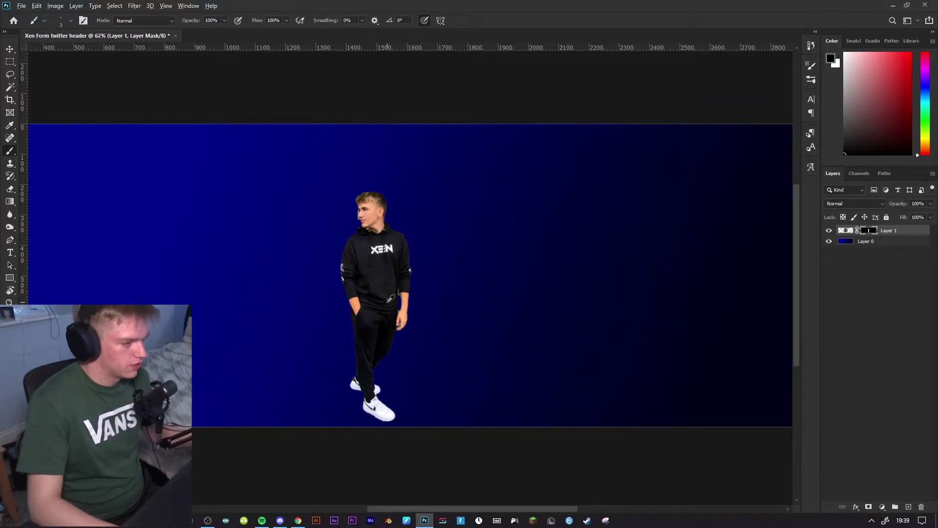
scroll(391, 299, "up", 8)
scroll(432, 266, "up", 3)
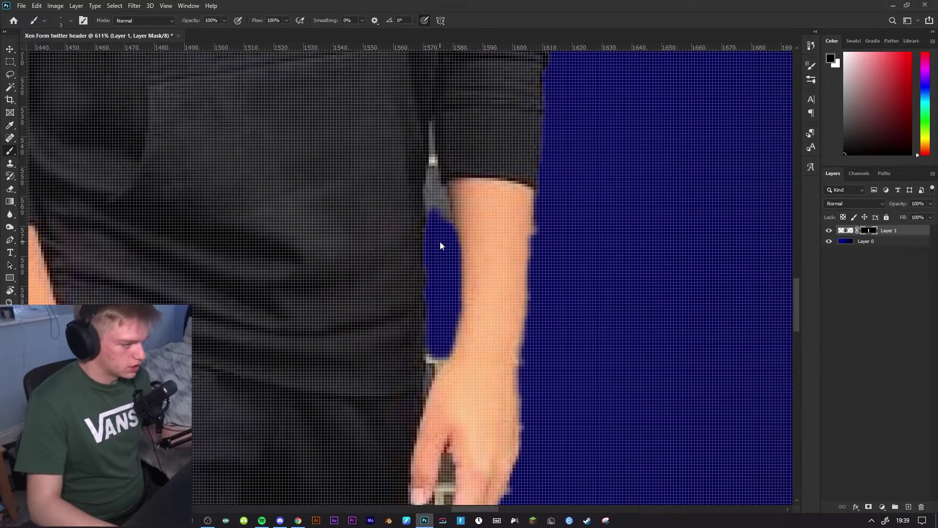
right_click(439, 241, "alt")
left_click_drag(442, 291, 463, 263)
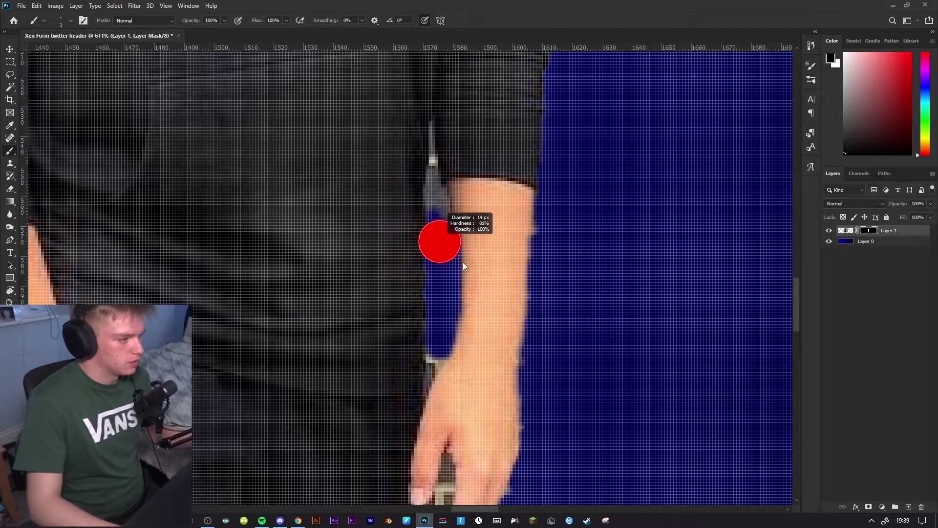
mouse_move(468, 379)
left_mouse_down()
mouse_move(471, 109)
mouse_move(458, 106)
left_mouse_up()
Paint out the grey wall scrap between the arm and hoodie on the layer mask
scroll(434, 216, "up", 2)
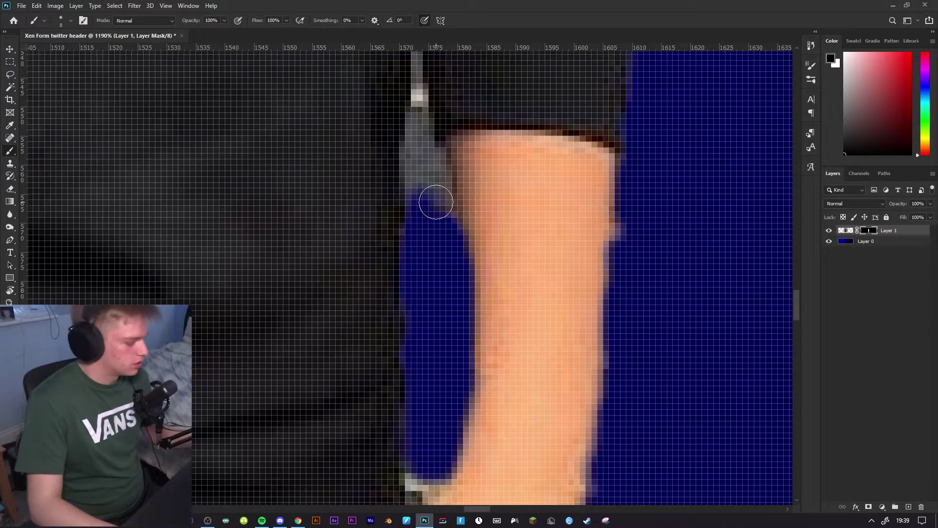
mouse_move(427, 215)
left_mouse_down()
mouse_move(430, 354)
mouse_move(415, 290)
mouse_move(424, 185)
mouse_move(440, 349)
left_mouse_up()
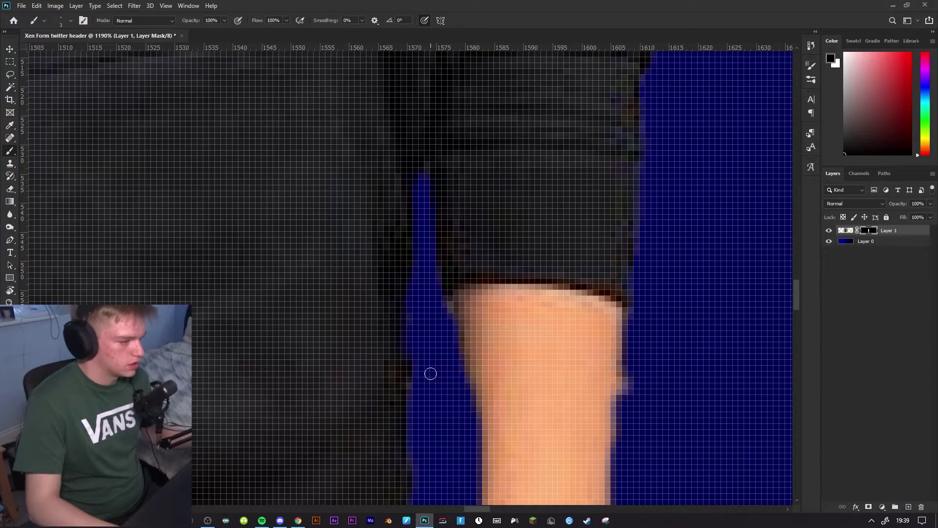
scroll(430, 374, "down", 2)
scroll(412, 352, "down", 2)
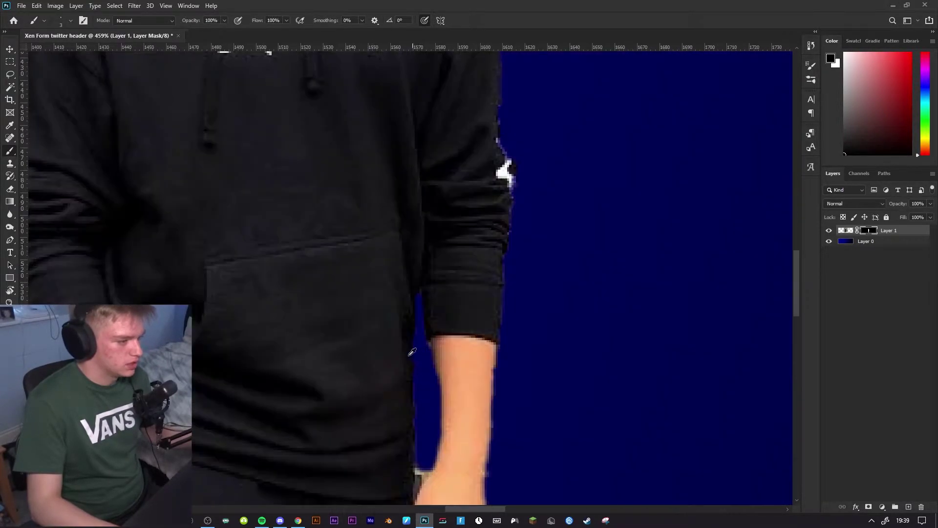
scroll(412, 352, "down", 2)
scroll(266, 331, "down", 5)
scroll(329, 320, "up", 1)
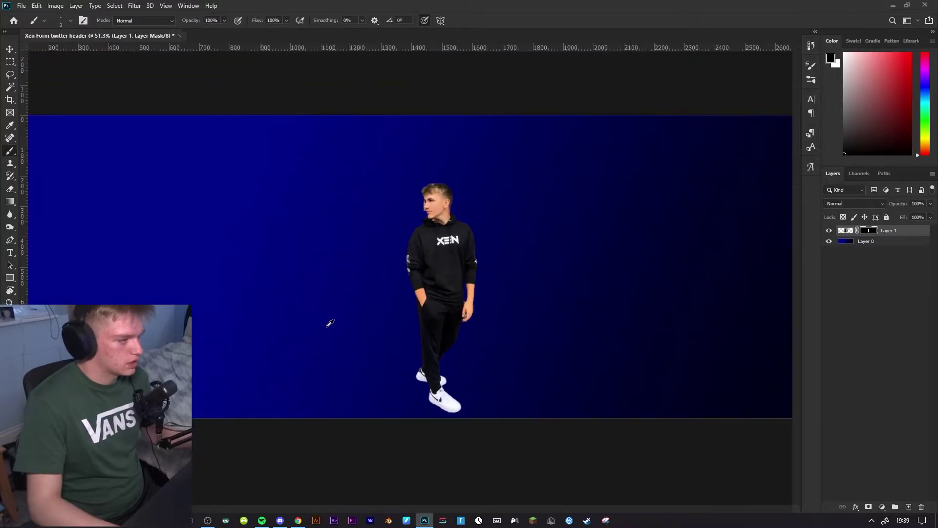
scroll(350, 324, "down", 1)
Enlarge the cut-out person to about 220% and move him toward the banner's right
key("v")
key("ctrl+t")
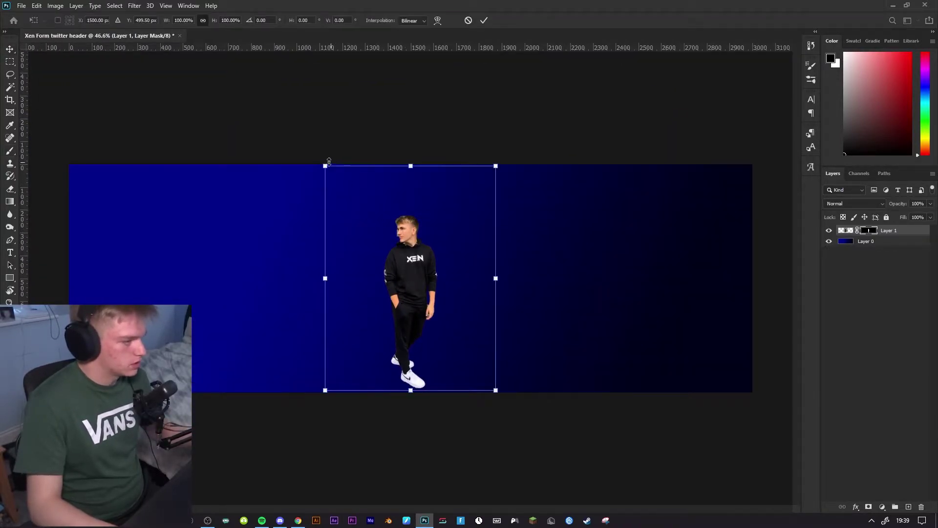
left_click_drag(325, 166, 166, 2)
left_click_drag(339, 191, 509, 374)
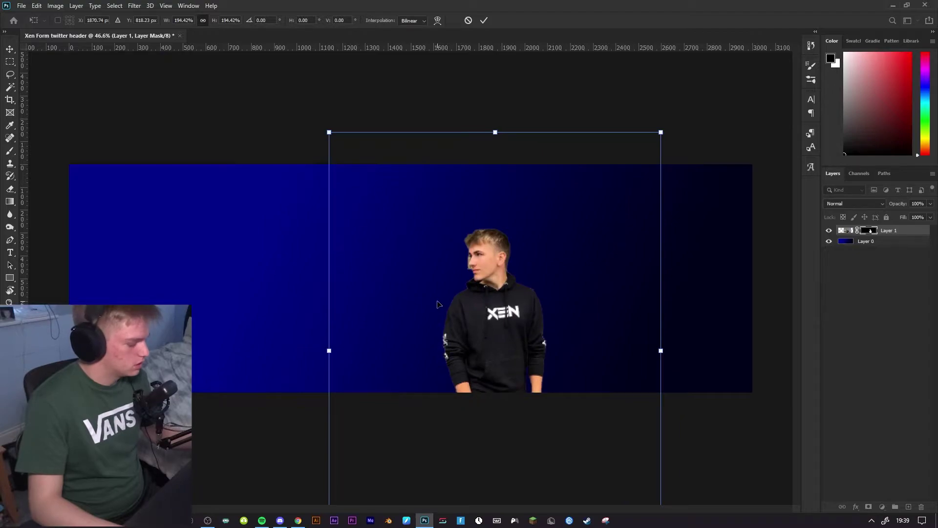
left_click_drag(329, 132, 285, 75)
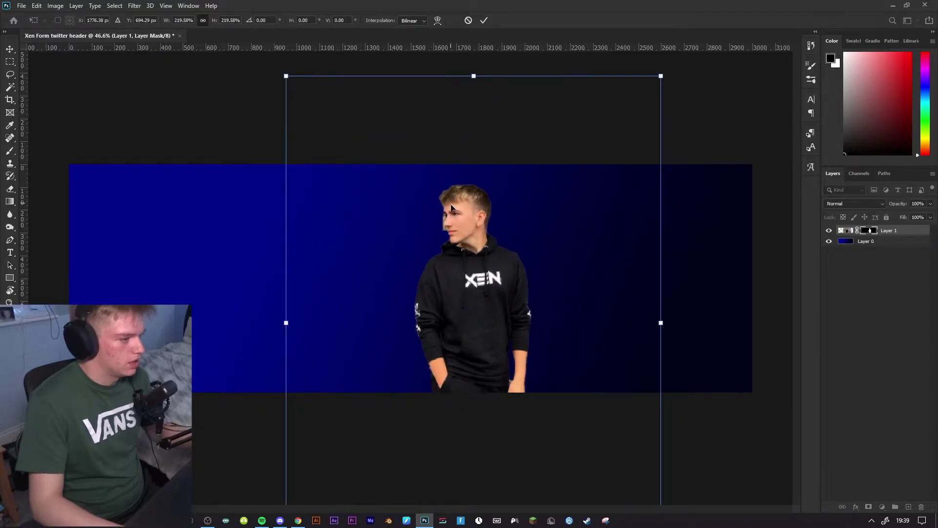
left_click_drag(450, 206, 615, 212)
key("Return")
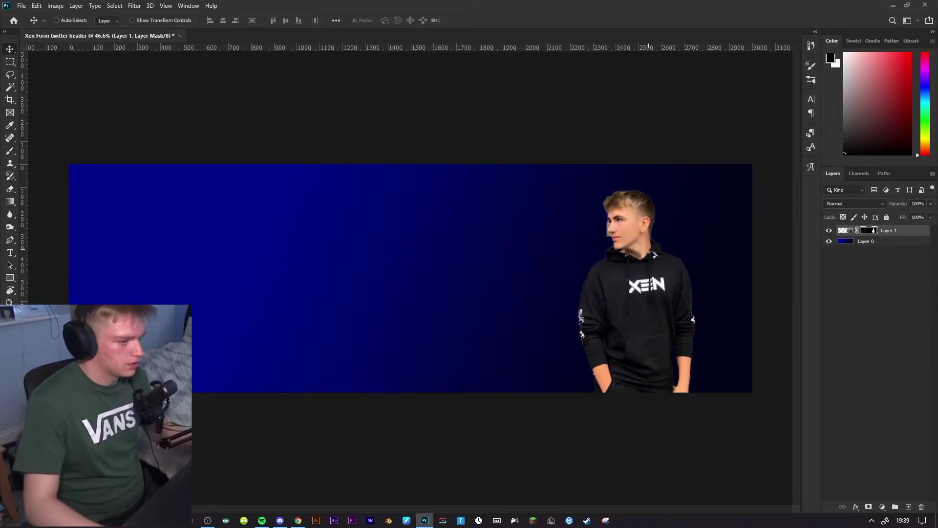
Scale the person up again into a head-and-shoulders crop and lower him slightly
scroll(630, 220, "up", 5)
left_click_drag(645, 245, 499, 288)
key("b")
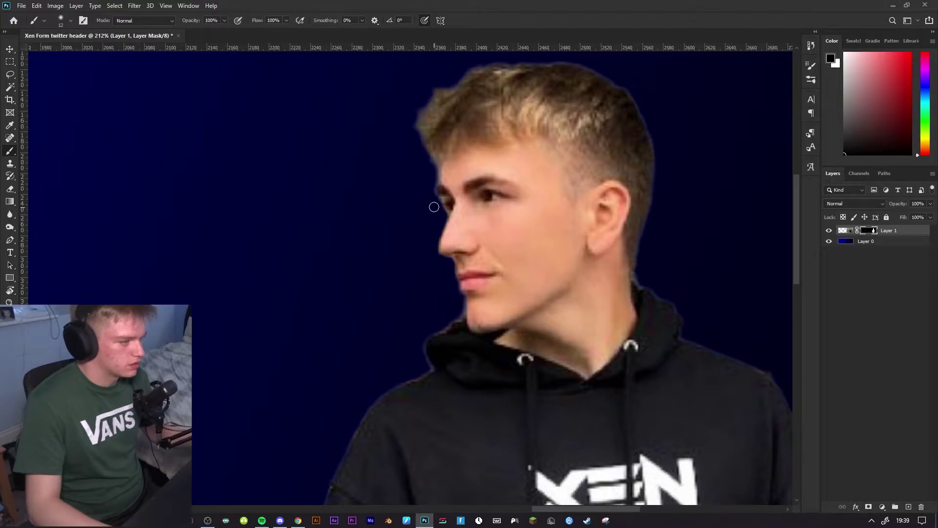
scroll(352, 268, "down", 10)
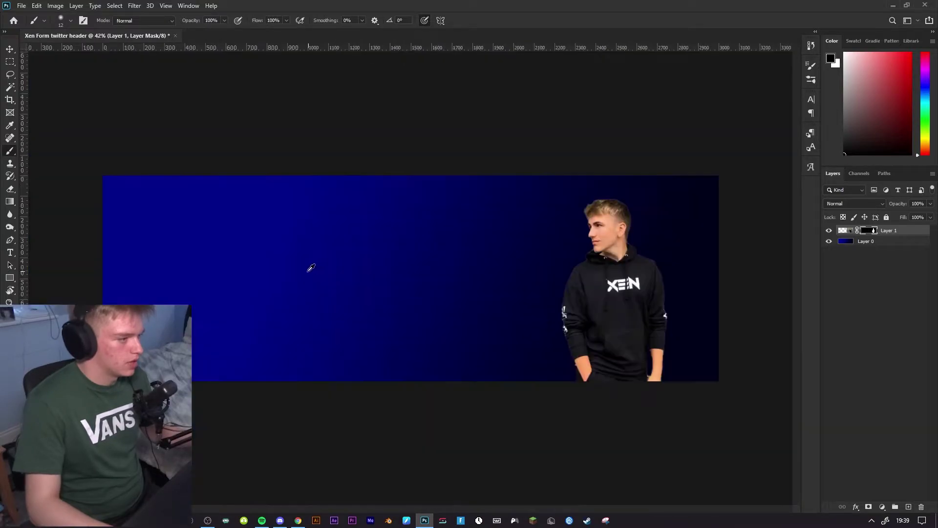
key("v")
scroll(473, 297, "up", 2)
key("ctrl+t")
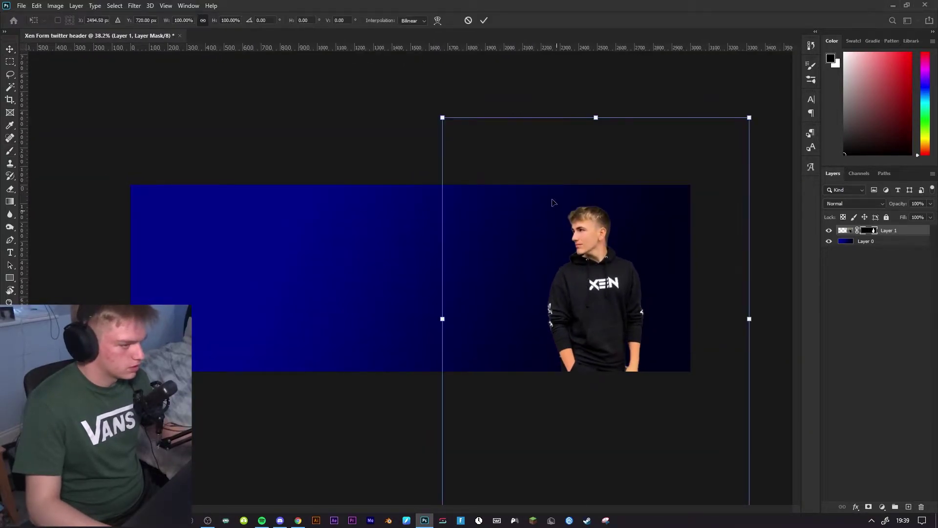
left_click_drag(443, 118, 313, 3)
left_click_drag(588, 186, 603, 269)
key("Return")
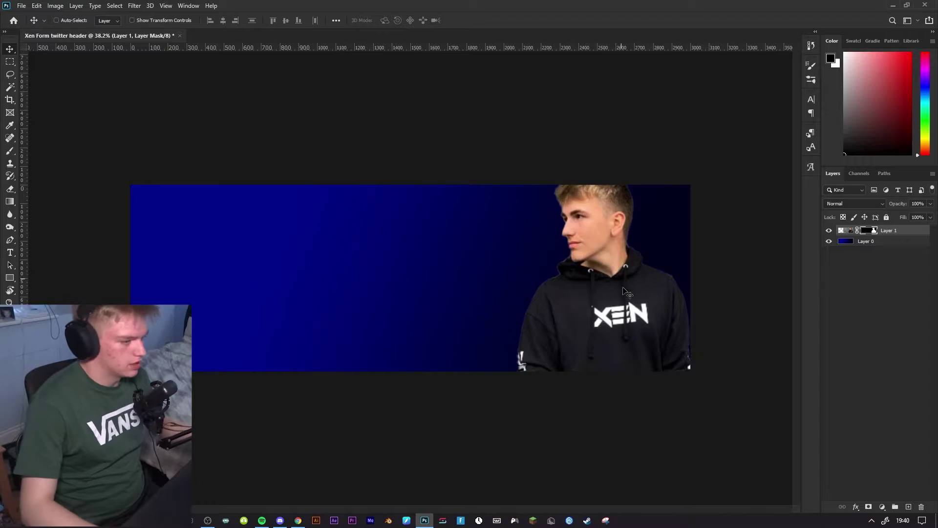
left_click_drag(625, 306, 631, 315)
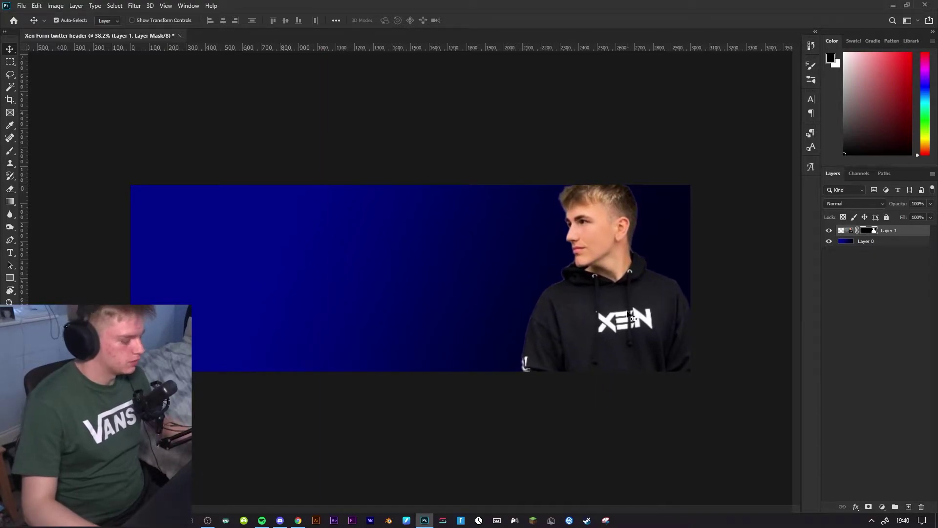
Try oversized and full-body resizes of the person, cancelling both to keep the large crop
key("ctrl+t")
left_click_drag(325, 386, 476, 375)
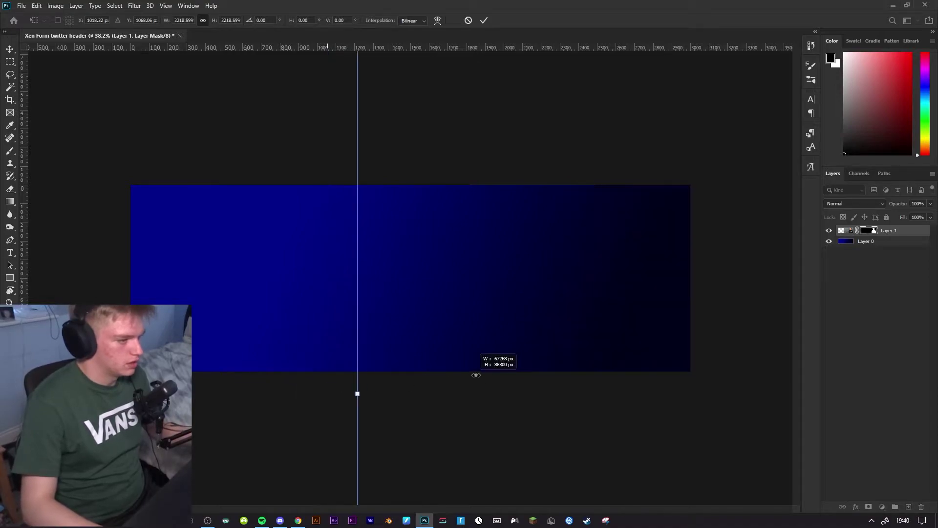
left_click_drag(362, 393, 623, 334)
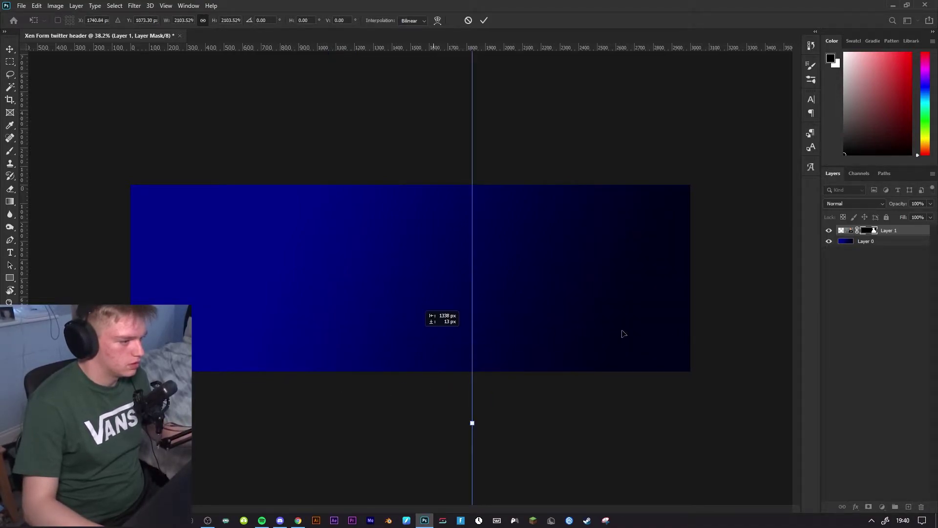
left_click(468, 20)
key("ctrl+t")
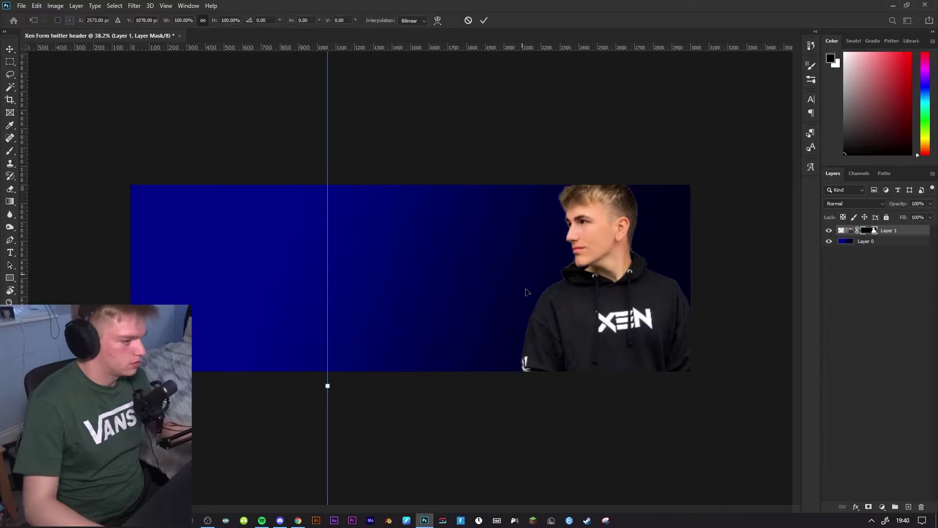
left_click_drag(327, 386, 514, 383)
left_click_drag(610, 384, 624, 267)
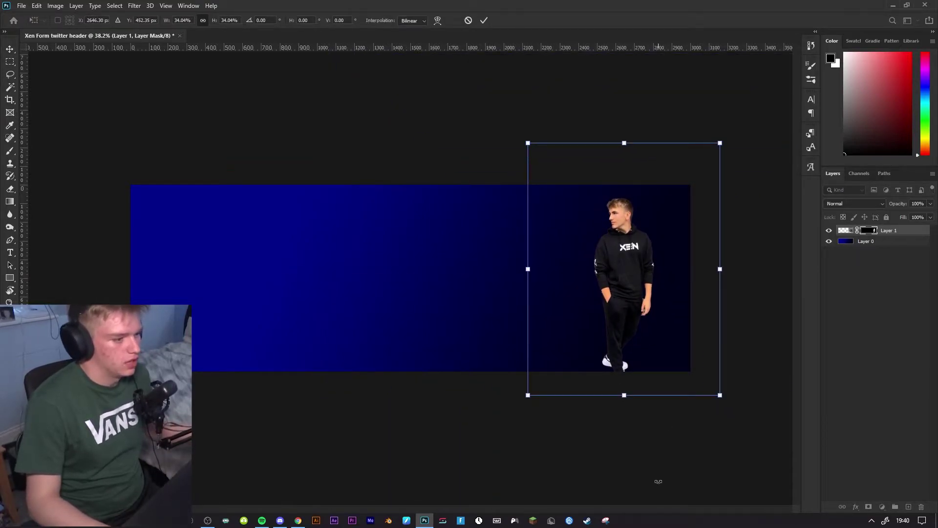
left_click(468, 20)
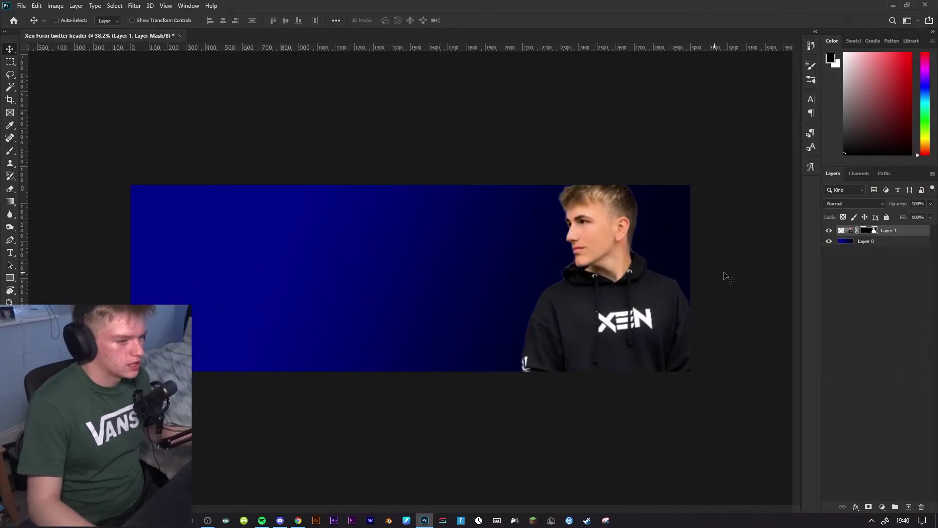
Add a text line with tracking reset to 0 and type white 'FORM' in Akira Expanded, 50 pt
left_click(888, 243)
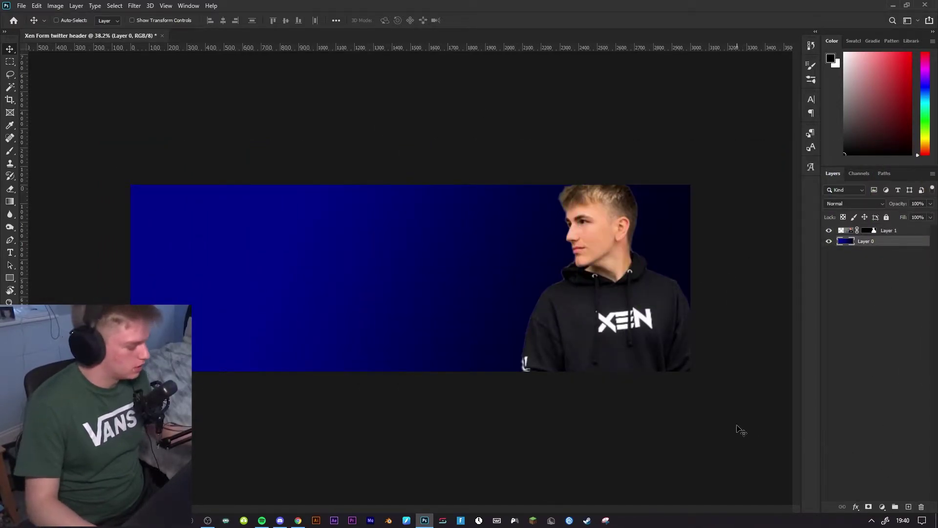
key("t")
left_click(386, 261)
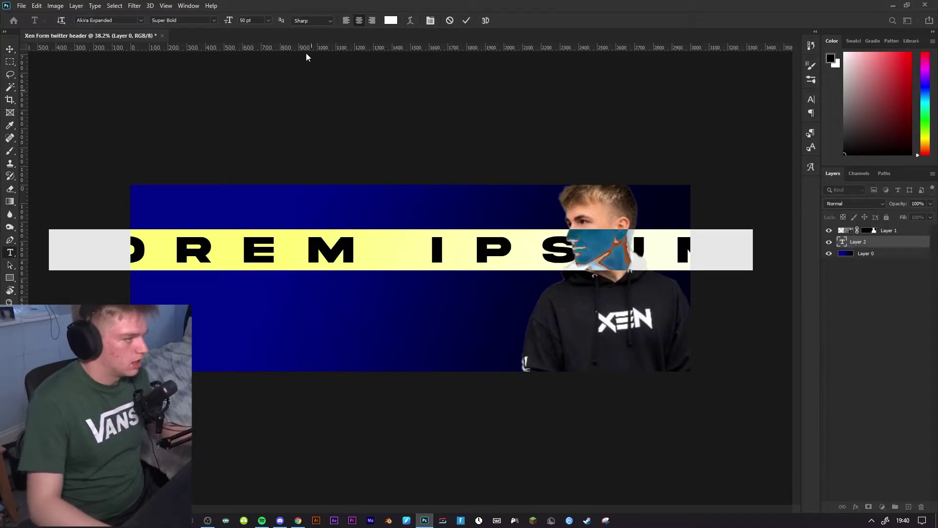
left_click(810, 100)
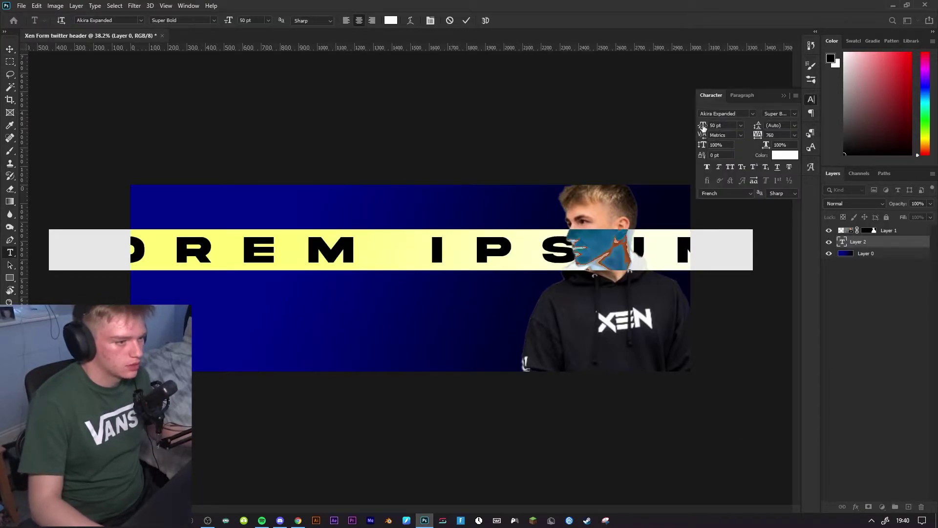
left_click_drag(758, 135, 698, 140)
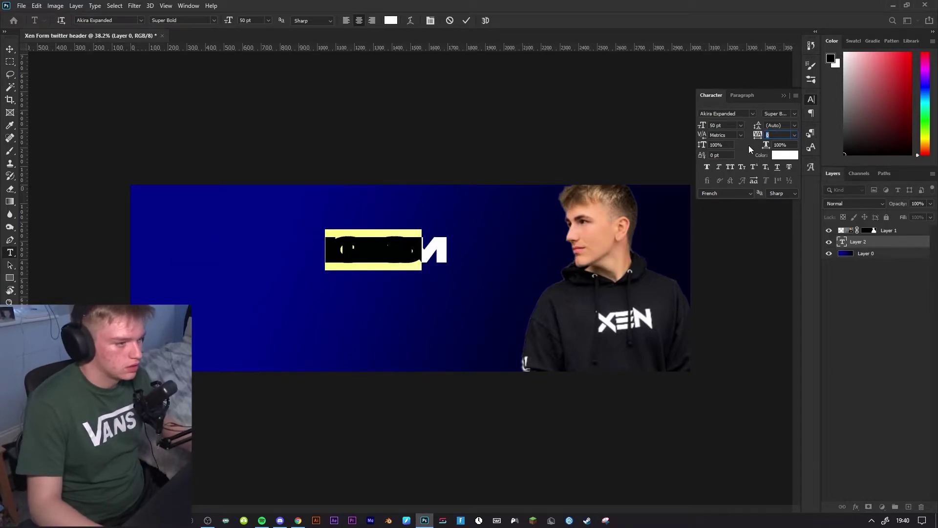
key("Return")
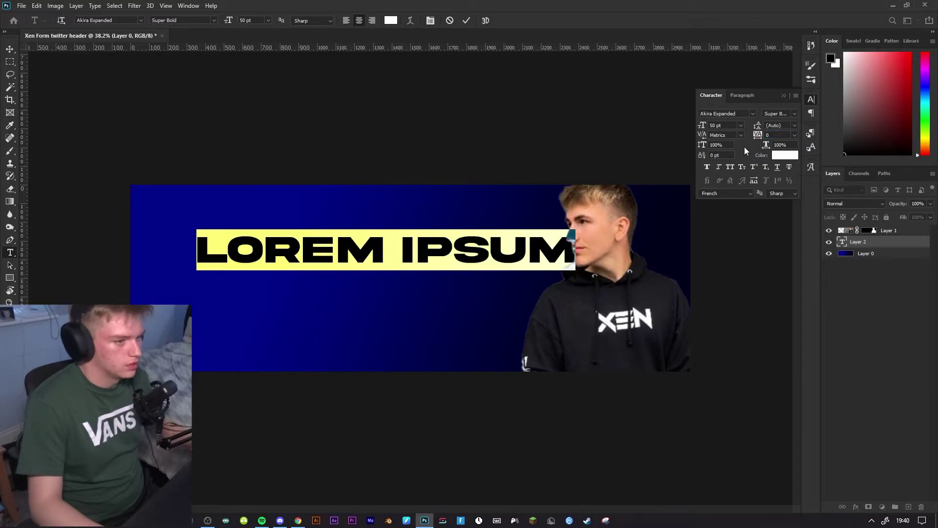
left_click(784, 96)
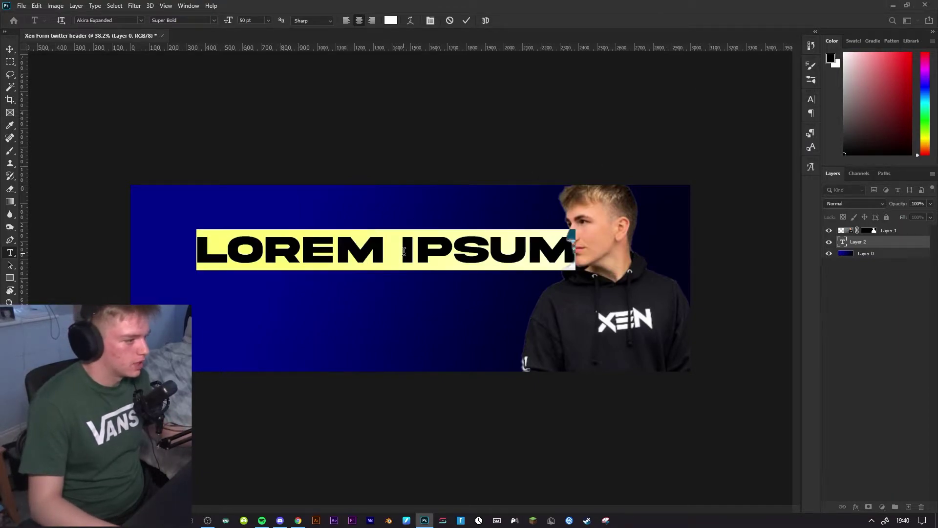
type("FOR")
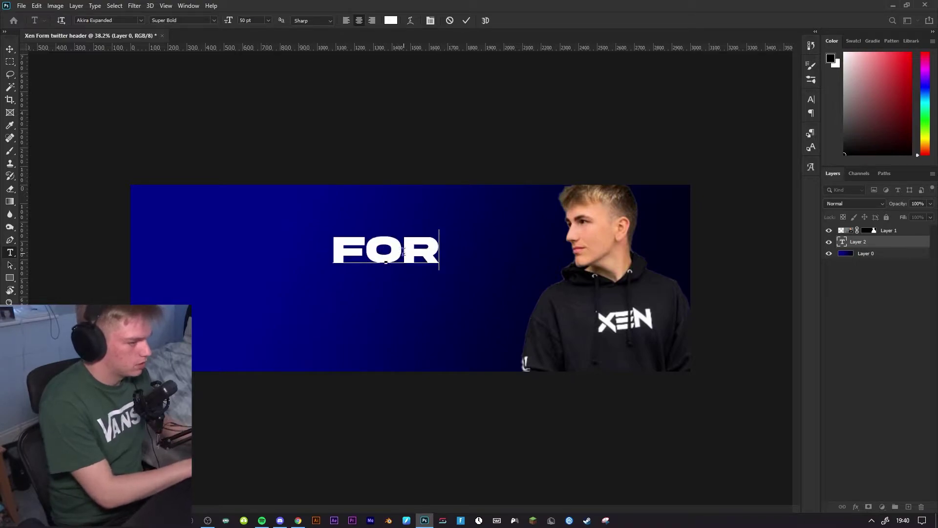
type("M")
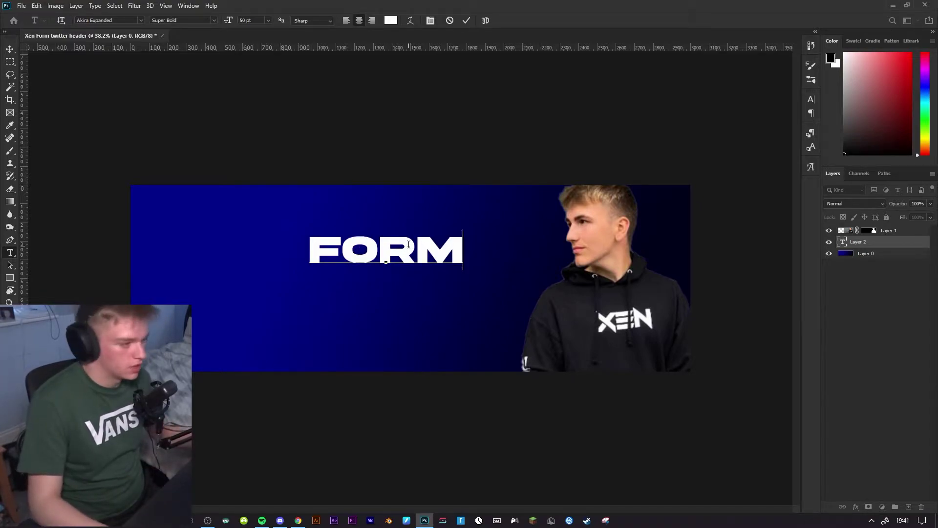
key("ctrl+Return")
Rotate FORM 90° to vertical, enlarge it and place it over the man on the right
key("ctrl+t")
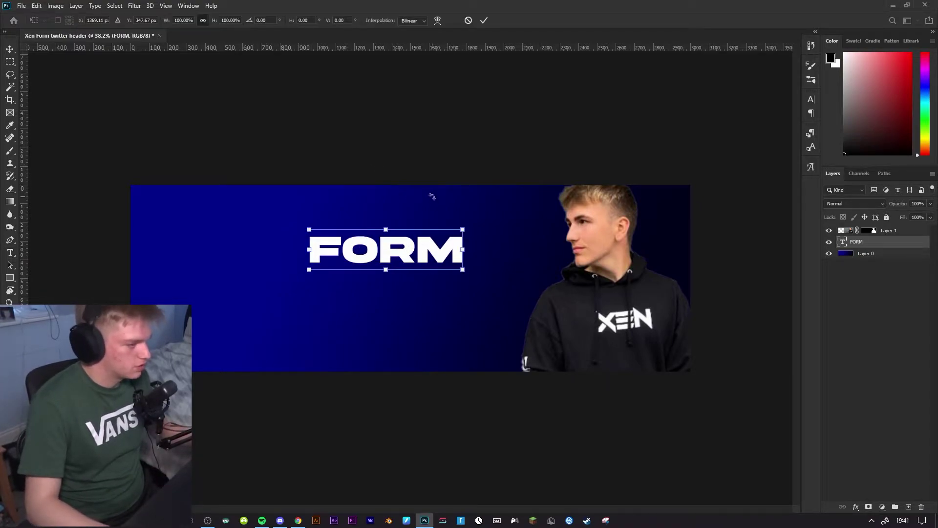
left_click_drag(429, 193, 480, 358)
left_click_drag(380, 304, 632, 394)
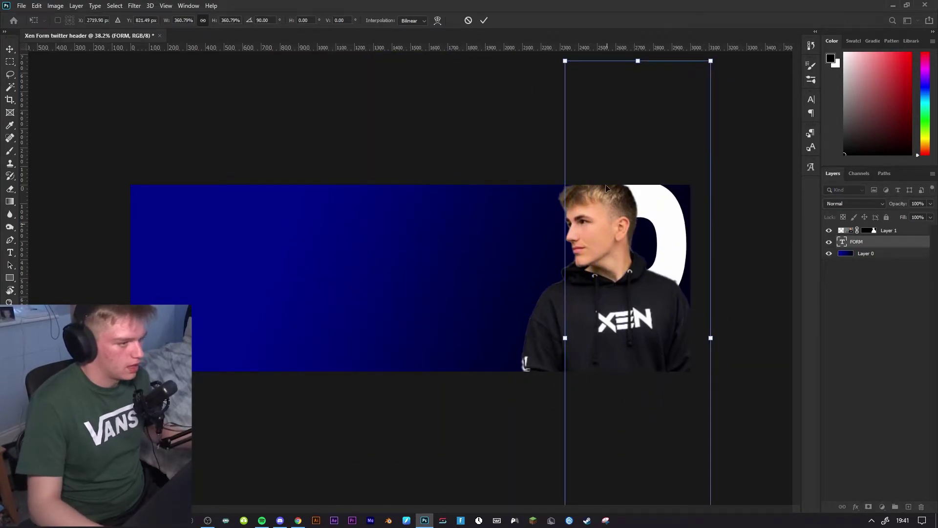
left_click_drag(636, 62, 655, 164)
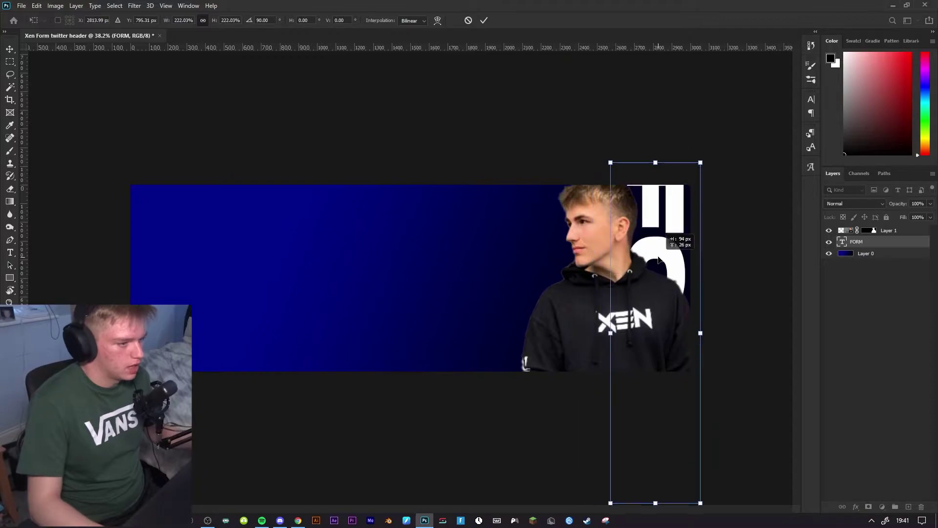
left_click_drag(640, 261, 656, 205)
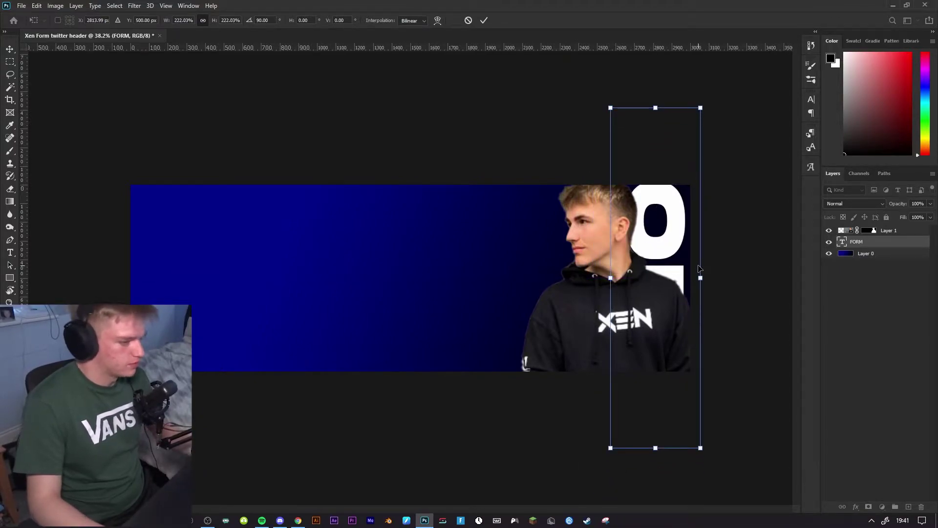
key("Return")
Undo a trial stretch, then scale FORM to 170.61% and nudge it left behind the man
key("ctrl+t")
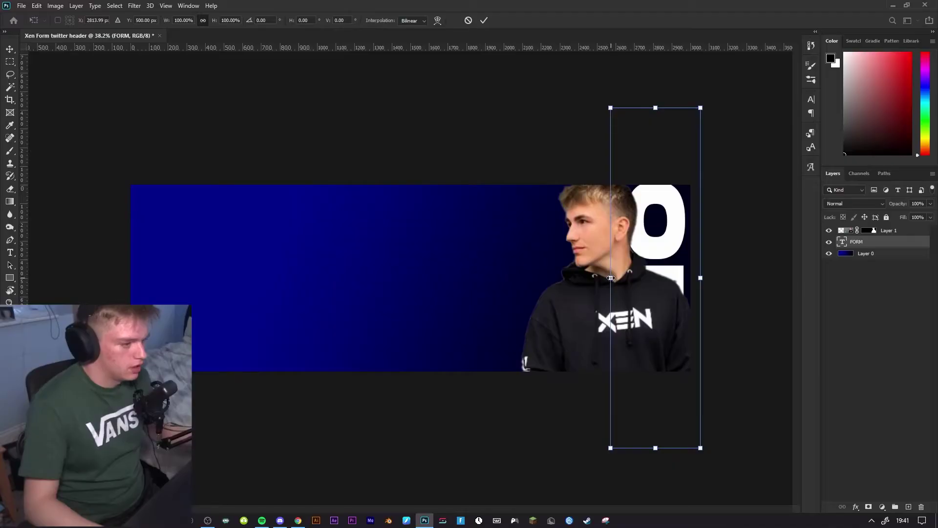
left_click_drag(611, 276, 454, 268)
left_click(483, 20)
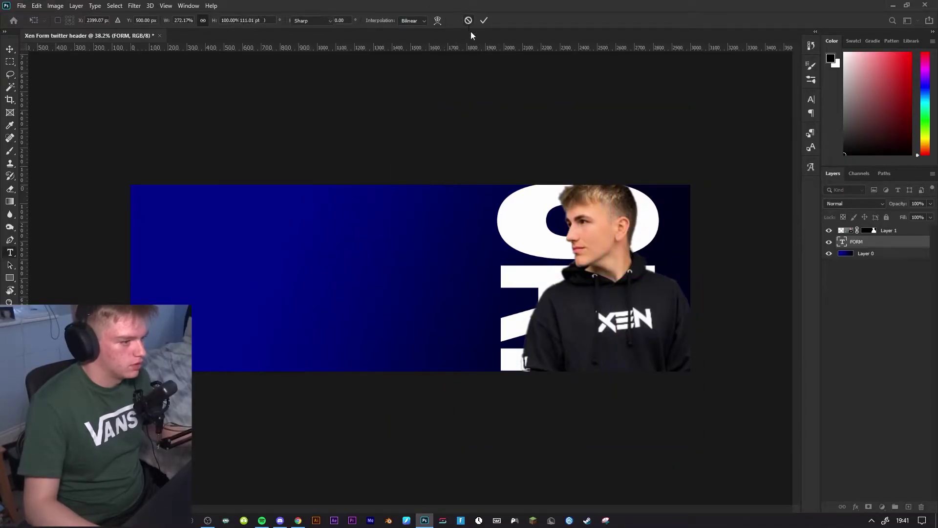
key("ctrl+z")
key("ctrl+t")
left_click_drag(609, 278, 579, 279)
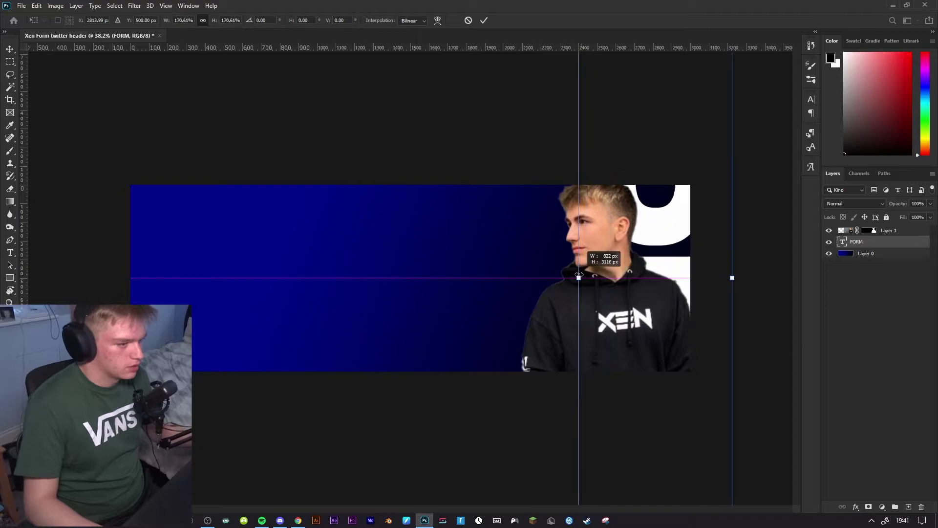
left_click_drag(670, 271, 659, 271)
key("Return")
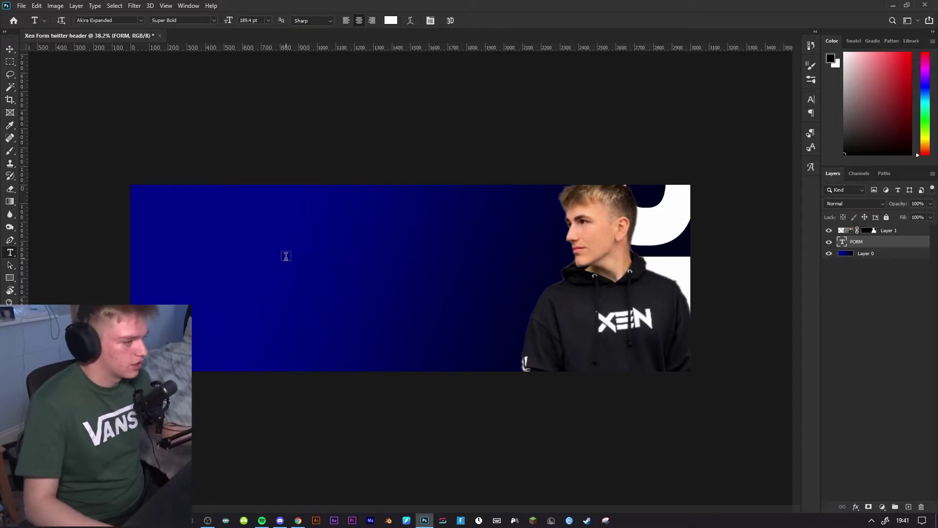
Type a second FORM title on the banner's left and enlarge it to about 171%
left_click(286, 281)
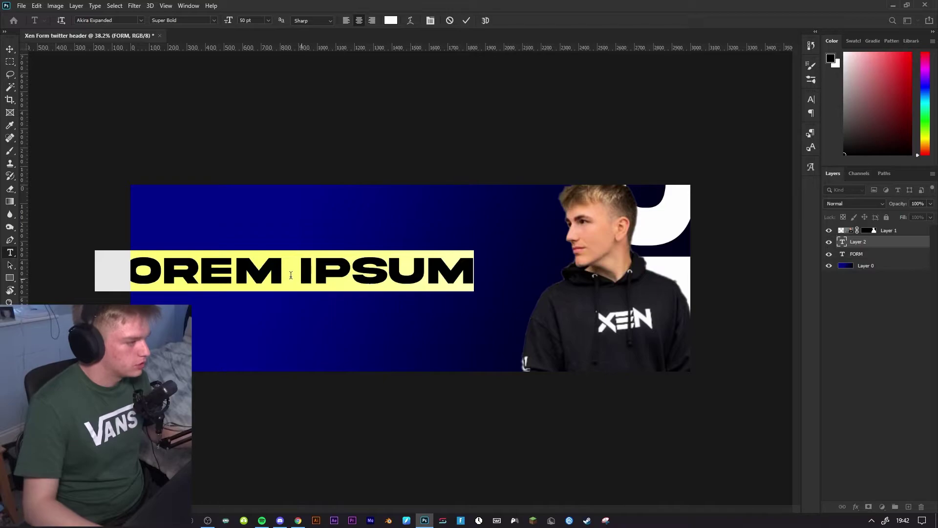
type("FORM")
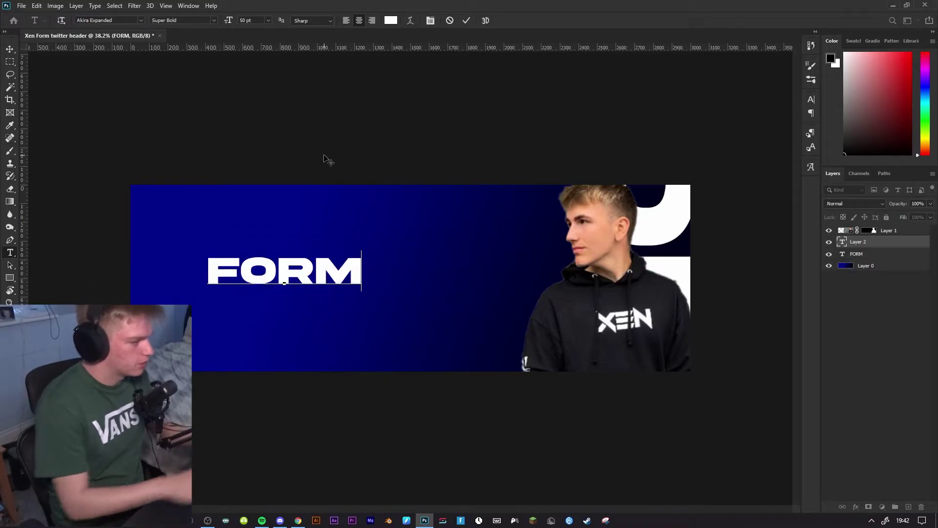
left_click(467, 20)
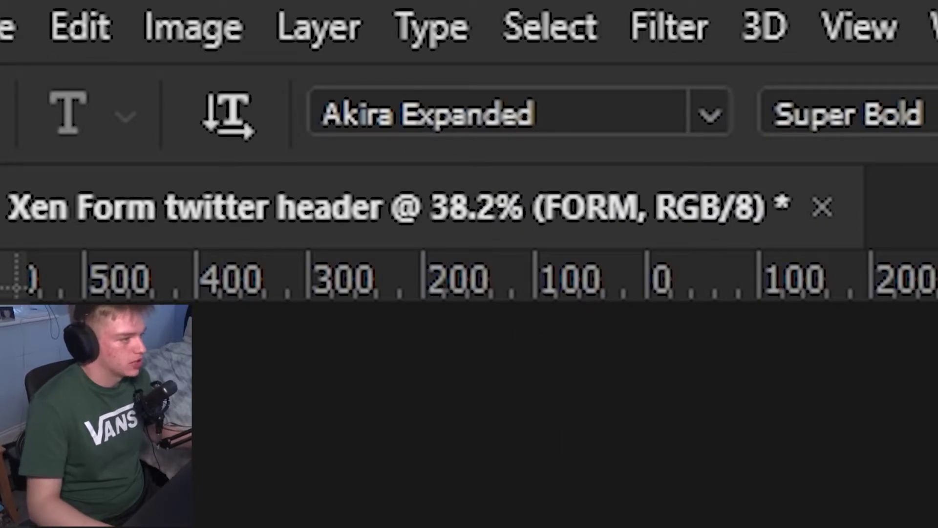
key("v")
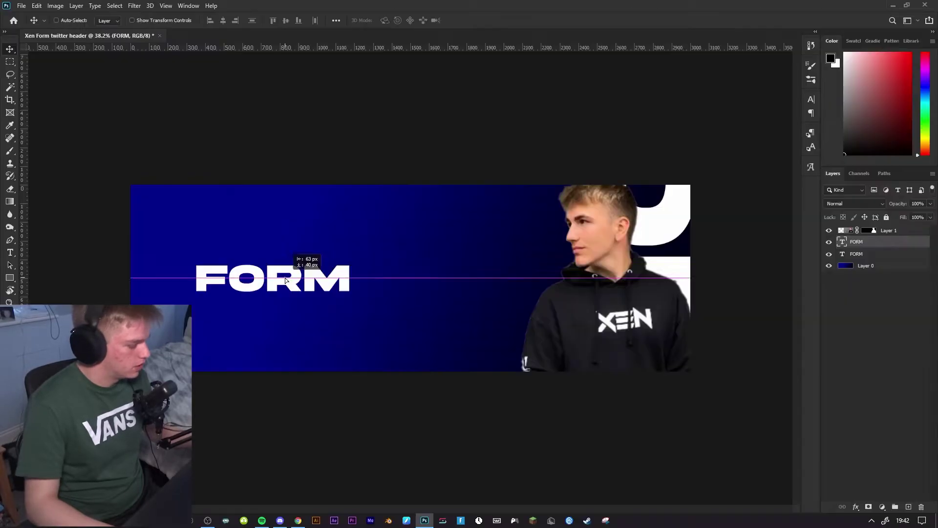
key("ctrl+t")
left_click_drag(347, 277, 512, 277)
key("Return")
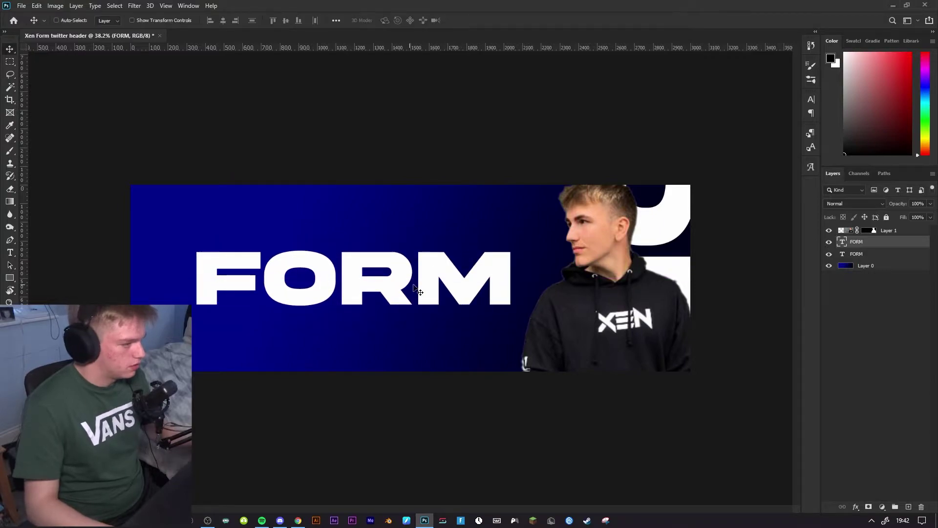
left_click_drag(429, 290, 402, 292)
Add horizontal and vertical centre guides, then shift FORM slightly further left
mouse_move(352, 39)
left_mouse_down()
mouse_move(350, 133)
mouse_move(355, 40)
left_mouse_up()
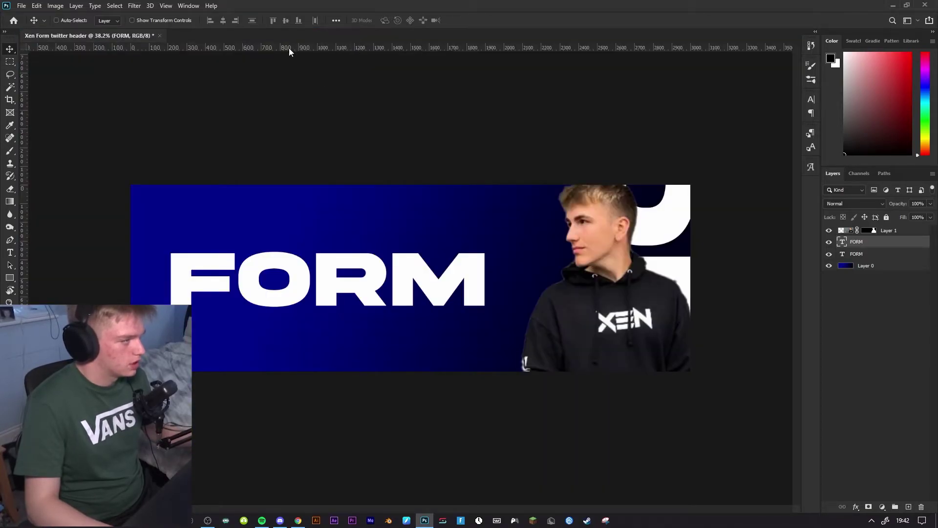
left_click_drag(289, 49, 342, 279)
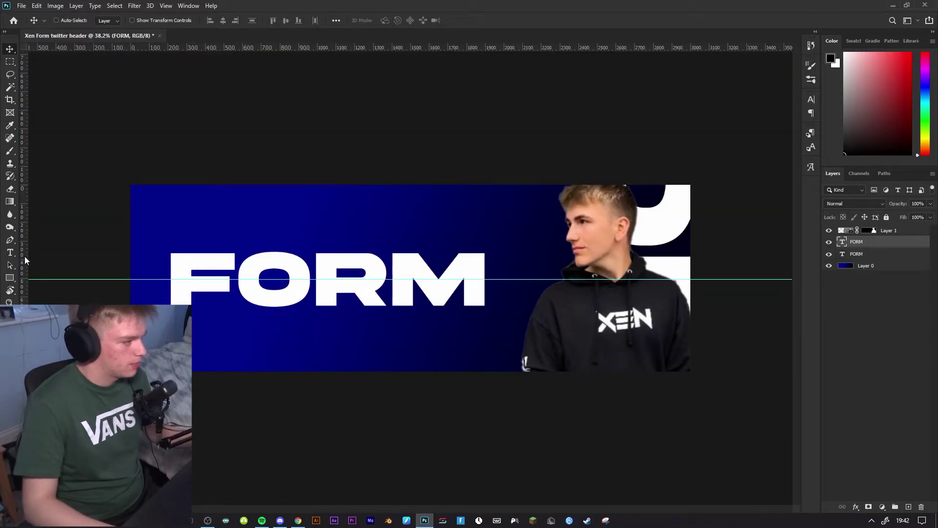
left_click_drag(23, 259, 410, 252)
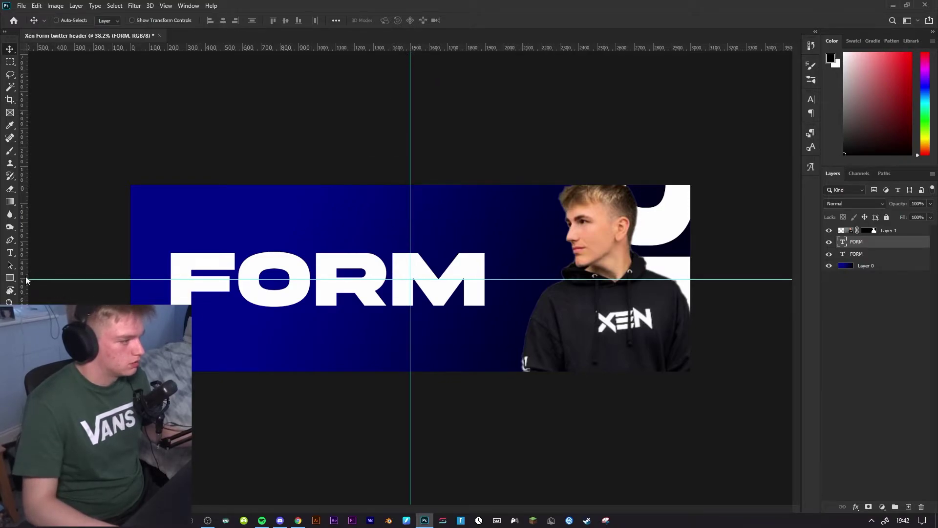
left_click_drag(337, 288, 307, 293)
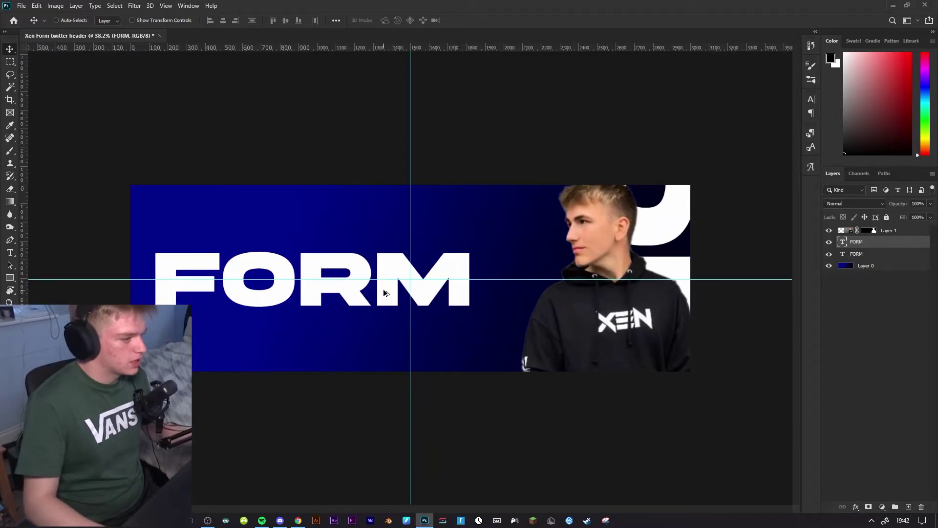
scroll(387, 293, "down", 5)
scroll(384, 292, "up", 3)
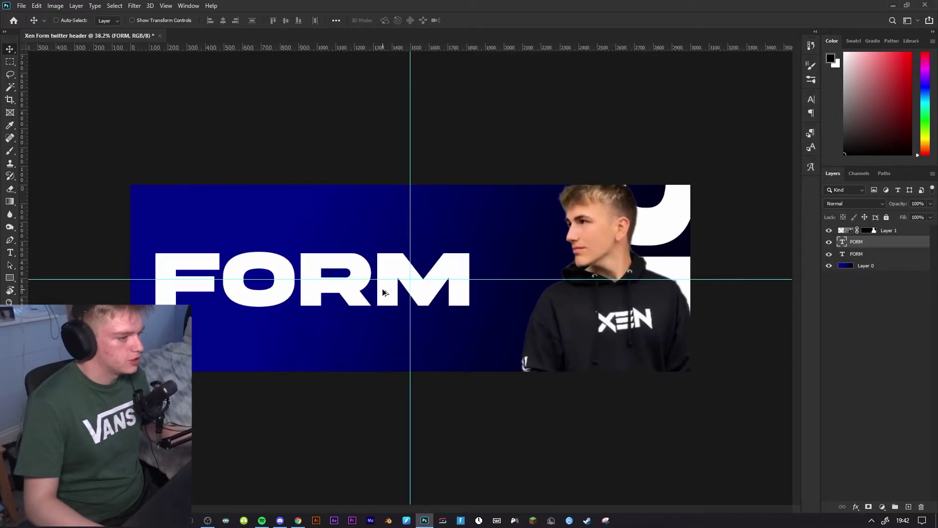
scroll(384, 292, "down", 2)
scroll(385, 293, "up", 1)
Move the FORM layer above the man's layer and select the gradient background
key("p")
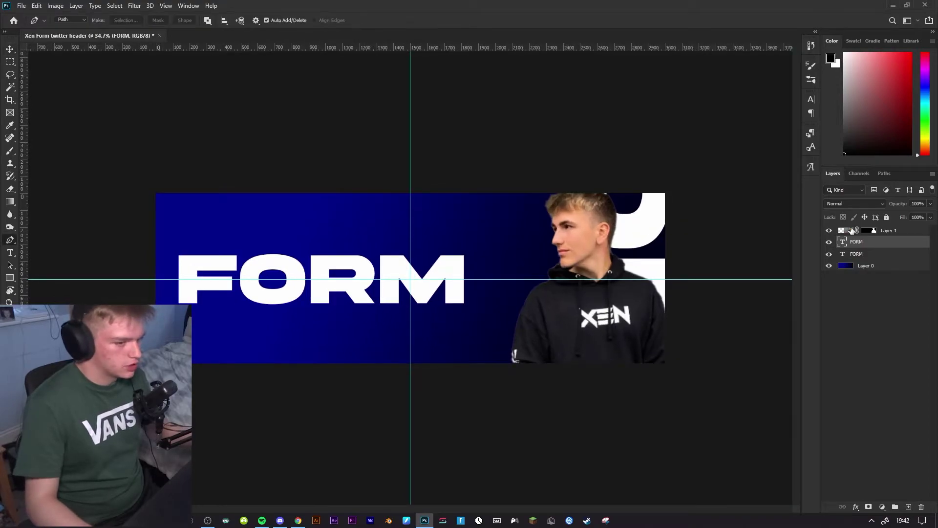
left_click_drag(868, 243, 861, 225)
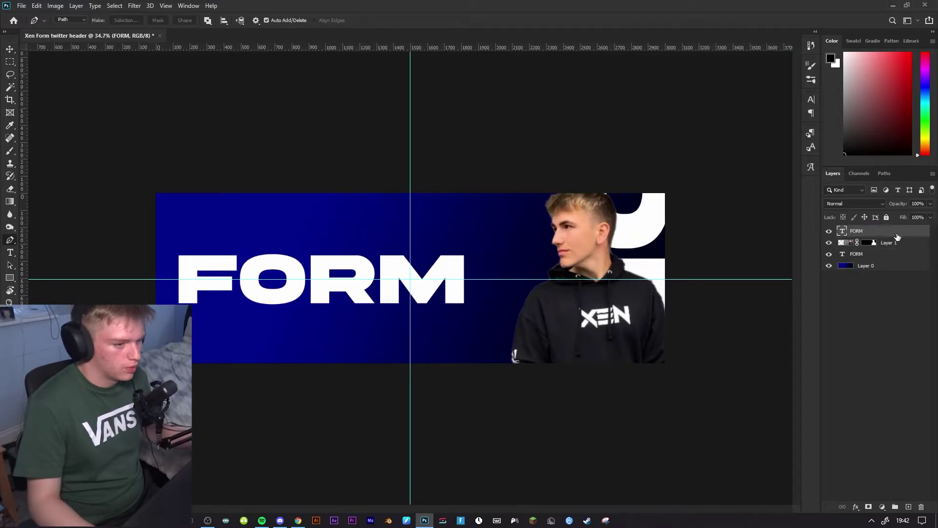
left_click(875, 267)
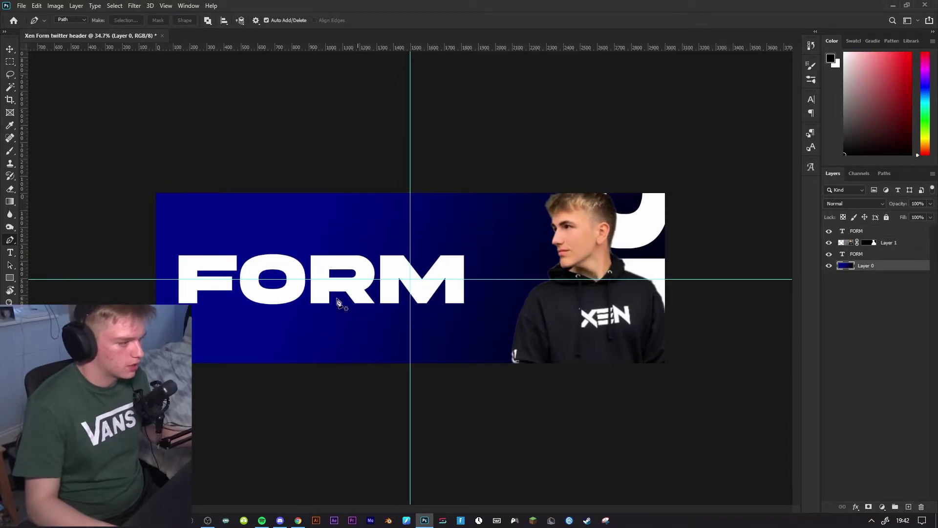
Draw a triangle path at the banner's bottom-left, below FORM
left_click(351, 305)
left_click(121, 399)
left_click(341, 445)
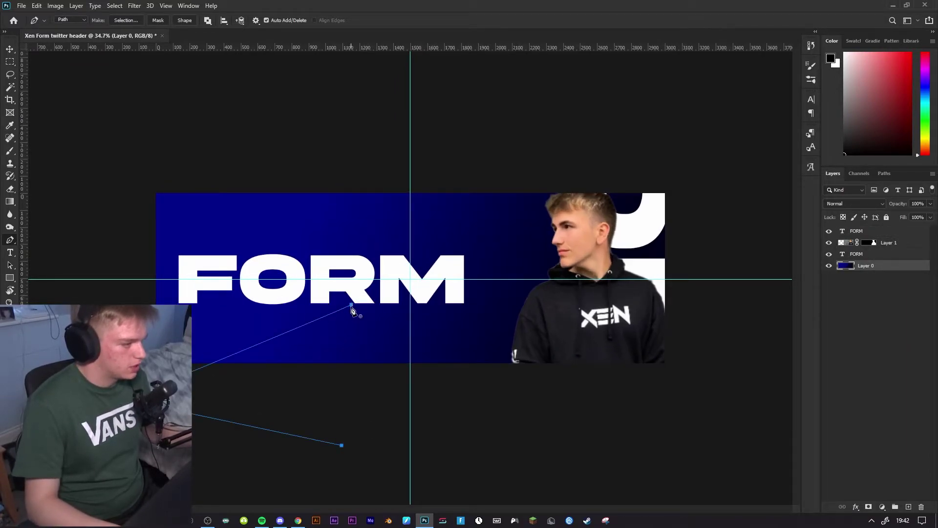
key("ctrl+z")
key("ctrl+z")
key("ctrl+z")
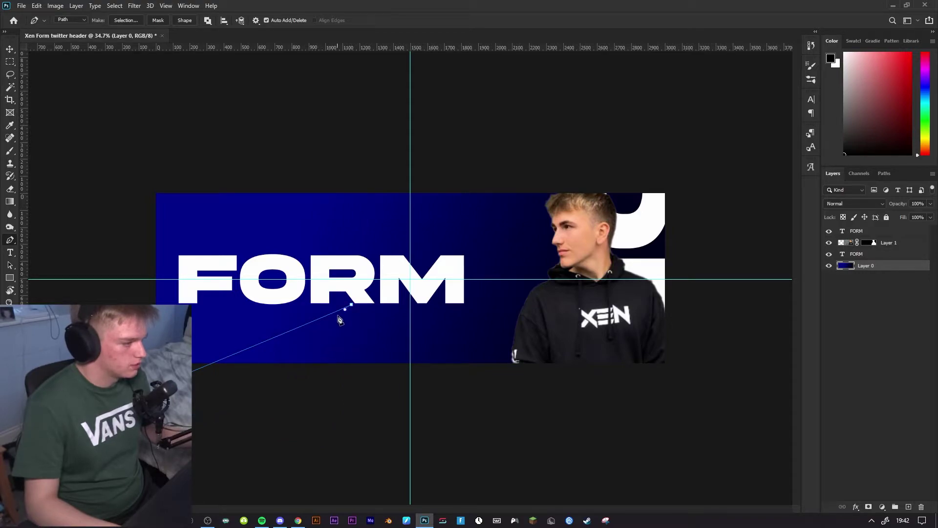
left_click(335, 312)
left_click(122, 419)
left_click(311, 448)
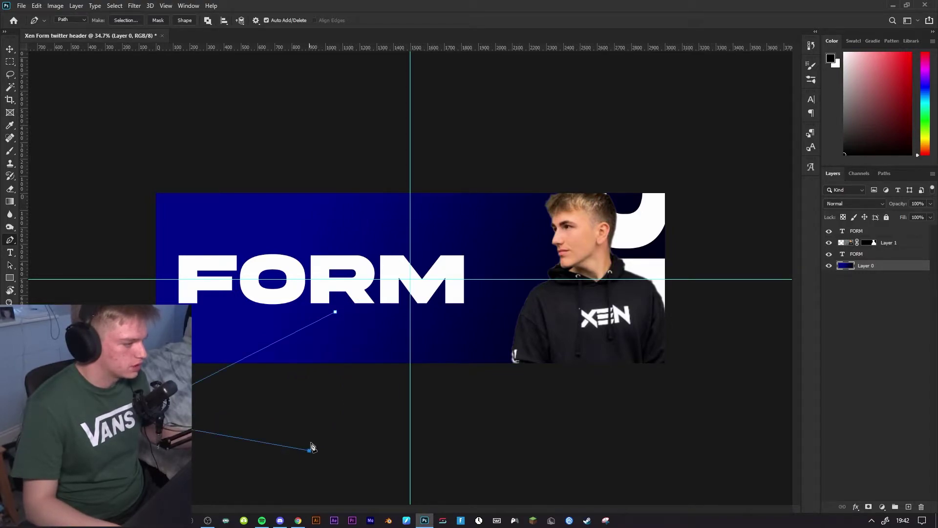
Fill the triangle path with light purple #6d6dff
right_click(307, 351)
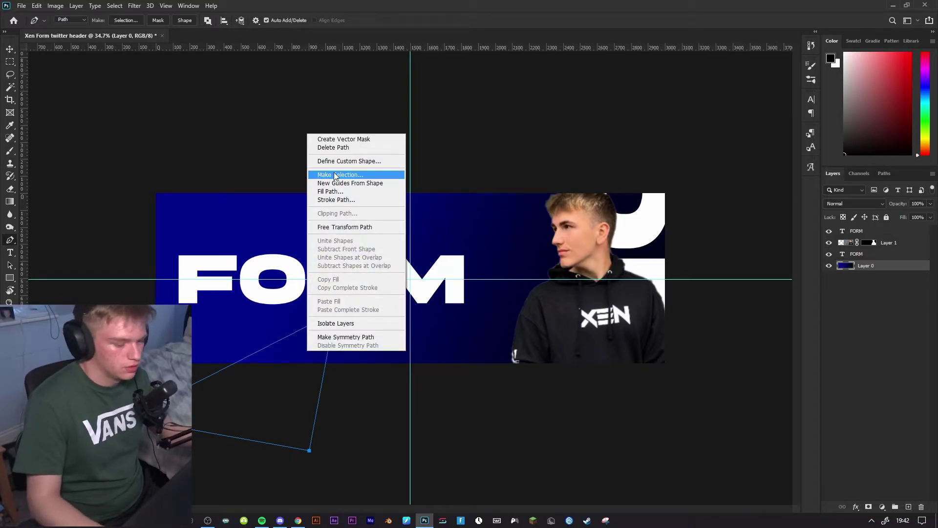
left_click(341, 191)
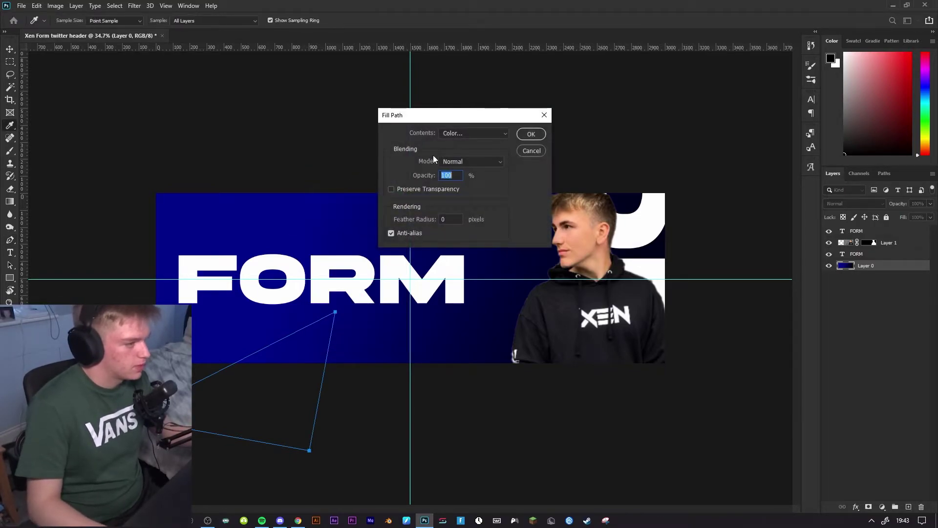
left_click(489, 131)
left_click(467, 157)
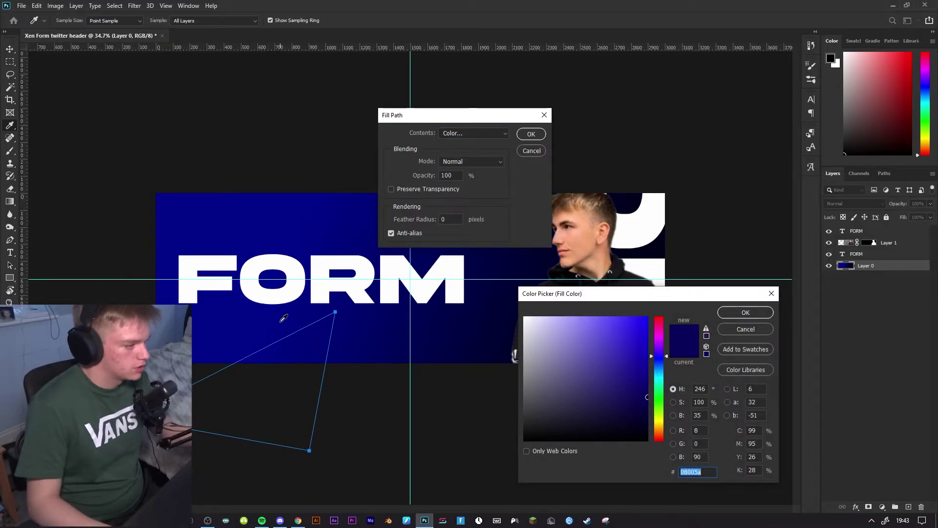
left_click_drag(637, 350, 597, 279)
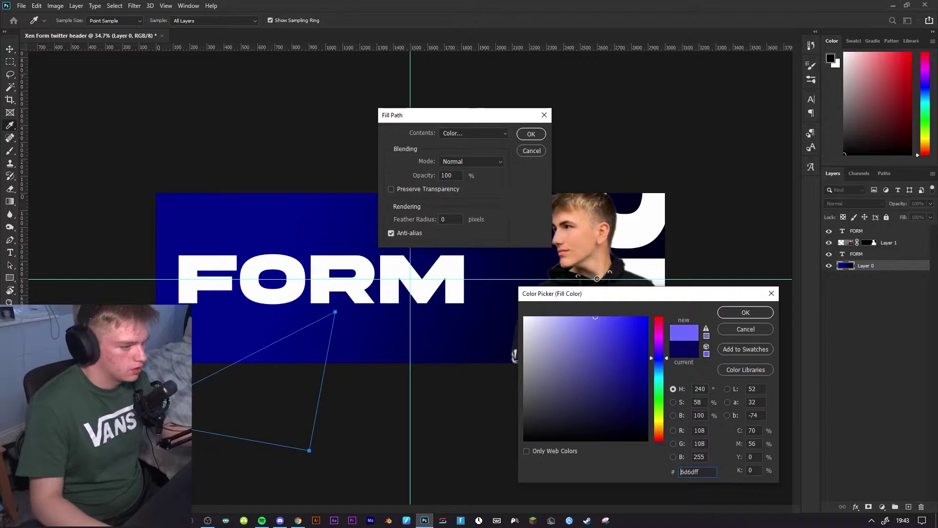
left_click(745, 312)
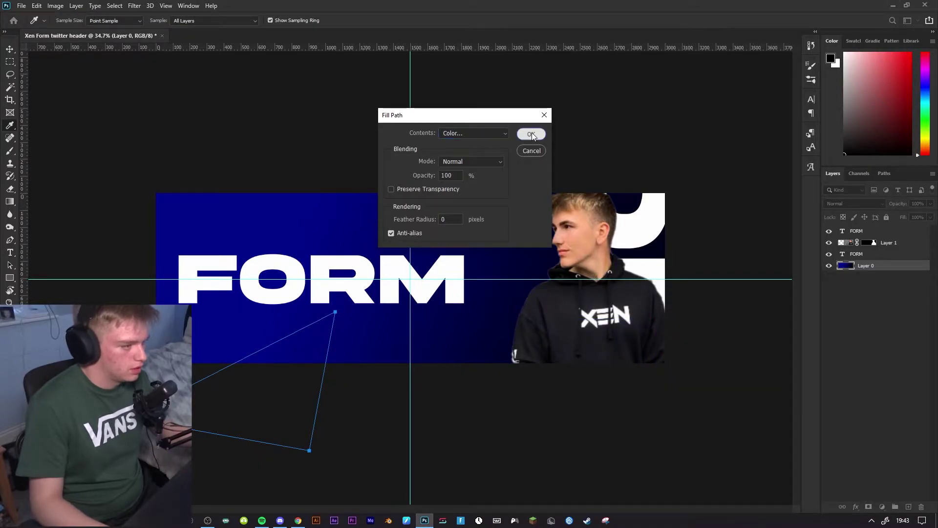
left_click(530, 133)
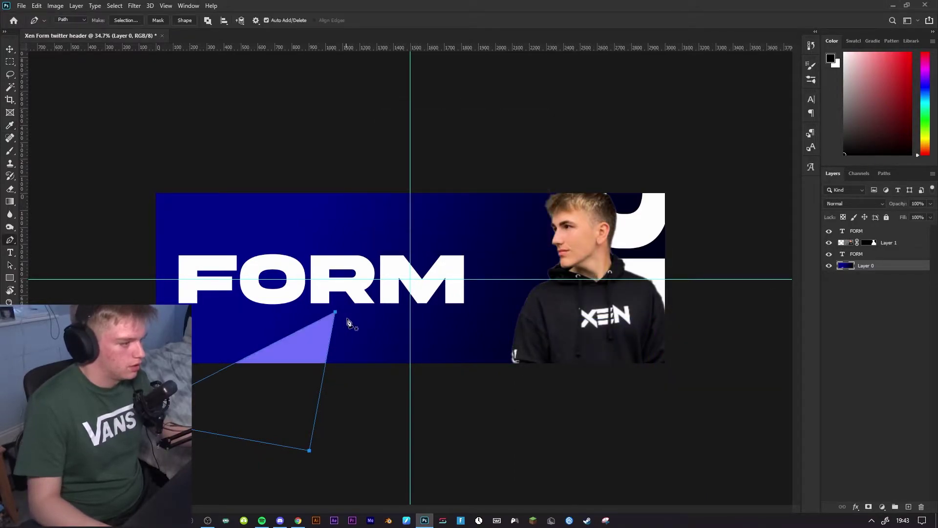
Delete the path and try moving and duplicating the filled background, then undo it
right_click(326, 343)
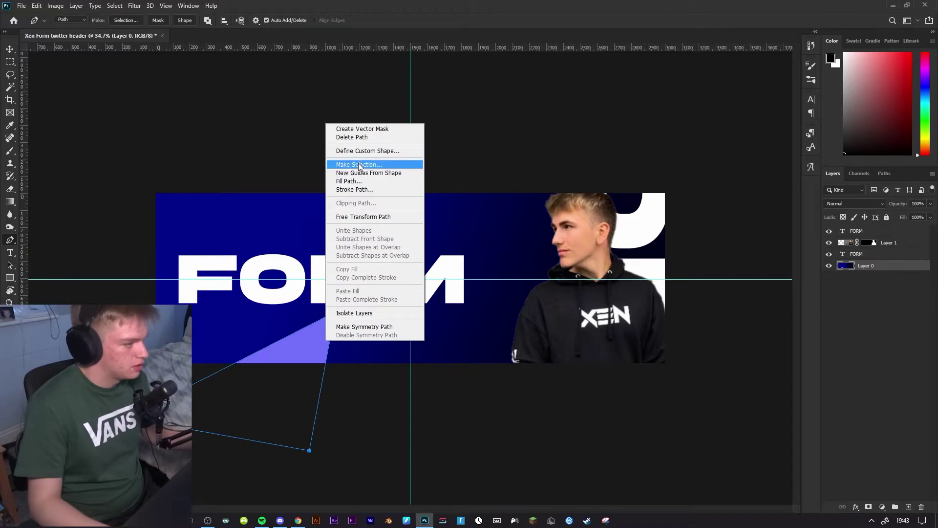
left_click(352, 136)
key("v")
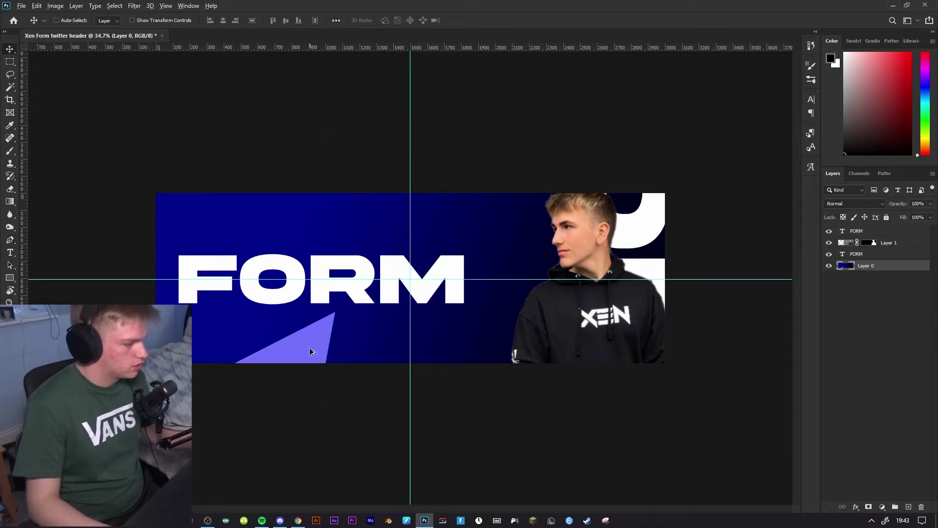
left_click_drag(309, 259, 303, 217)
key("ctrl+j")
key("ctrl+t")
left_click_drag(657, 204, 396, 113)
left_click(469, 20)
key("Delete")
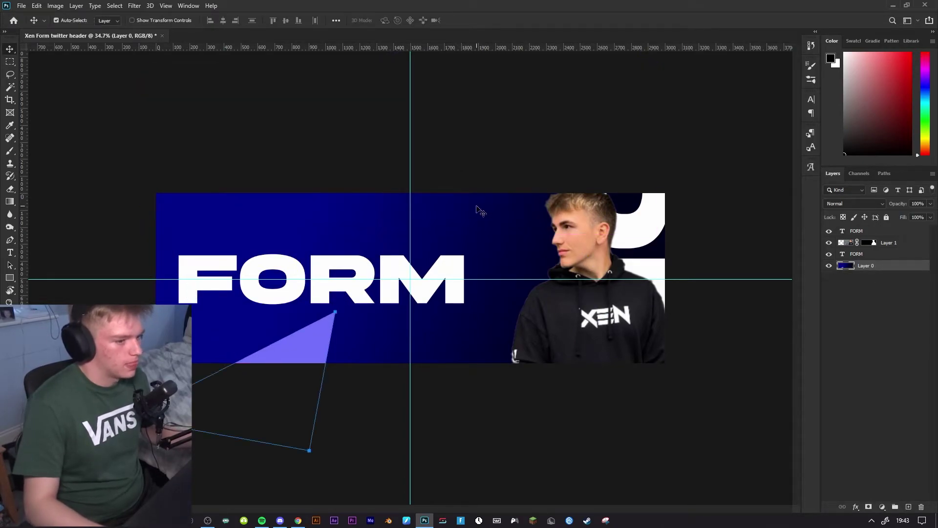
key("ctrl")
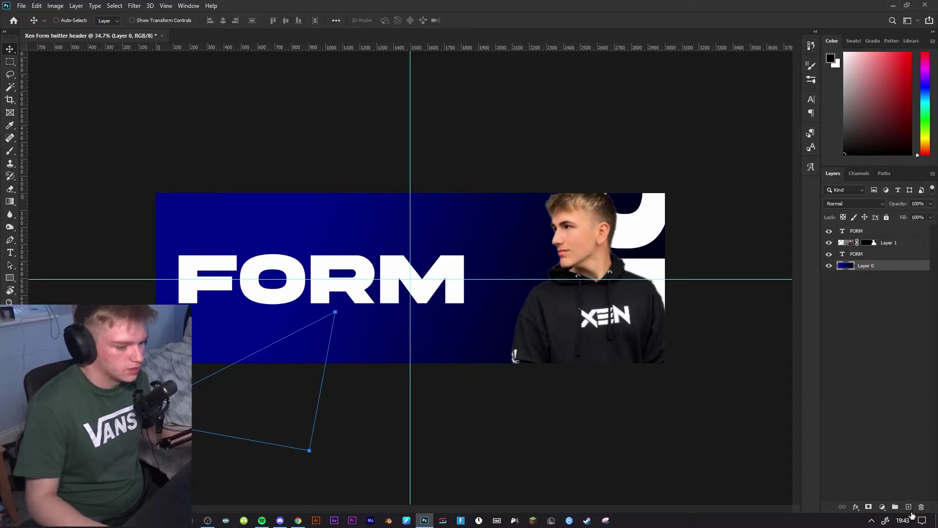
Fill the triangle path with purple on the new layer and delete the path
key("p")
right_click(306, 354)
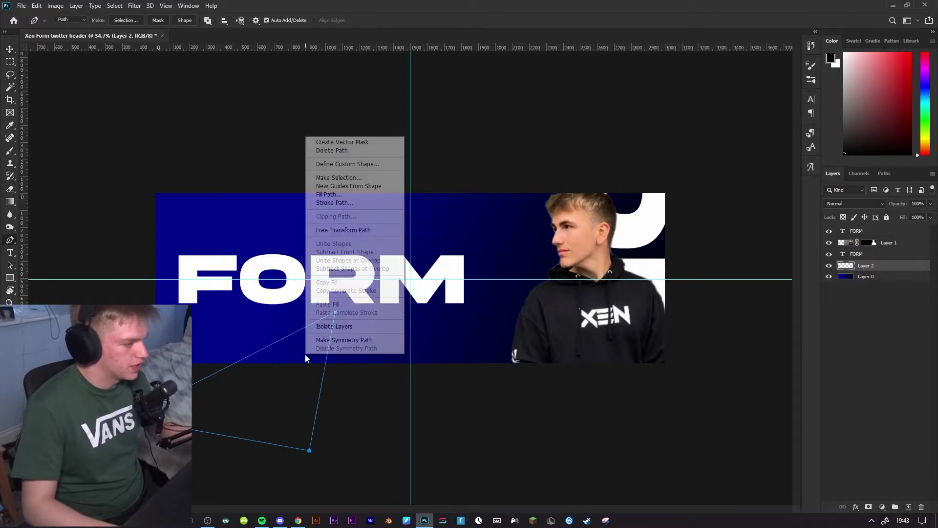
left_click(352, 194)
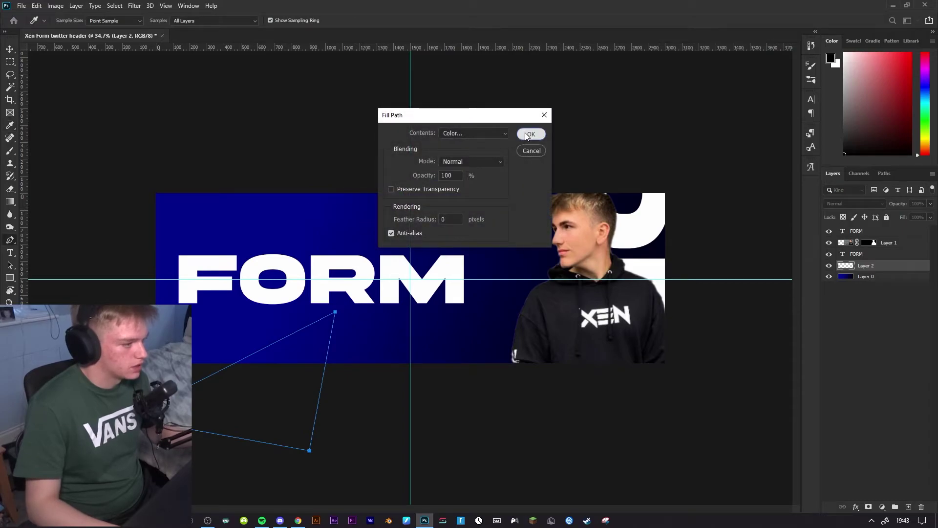
left_click(525, 132)
right_click(308, 347)
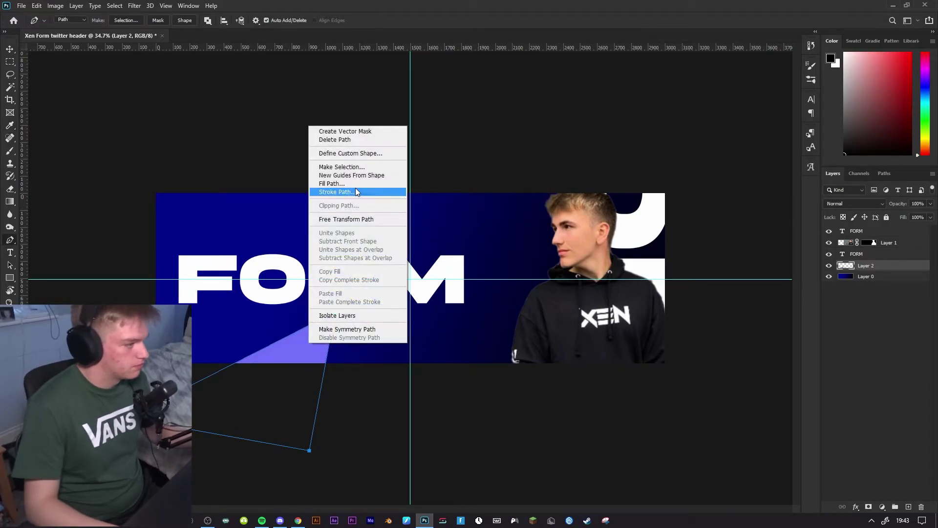
left_click(337, 139)
Copy the triangle upward, rotate it and double its size at the top-left edge
key("v")
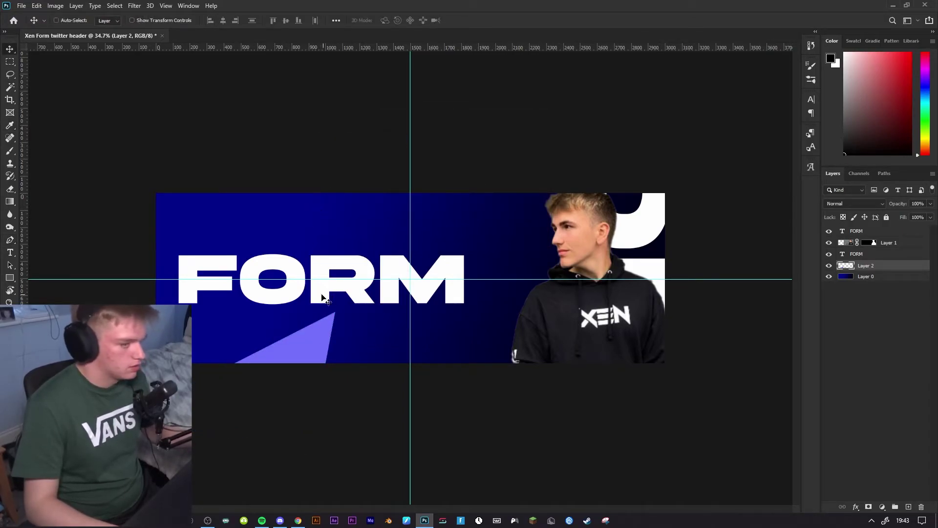
left_click_drag(318, 332, 321, 171)
key("ctrl+t")
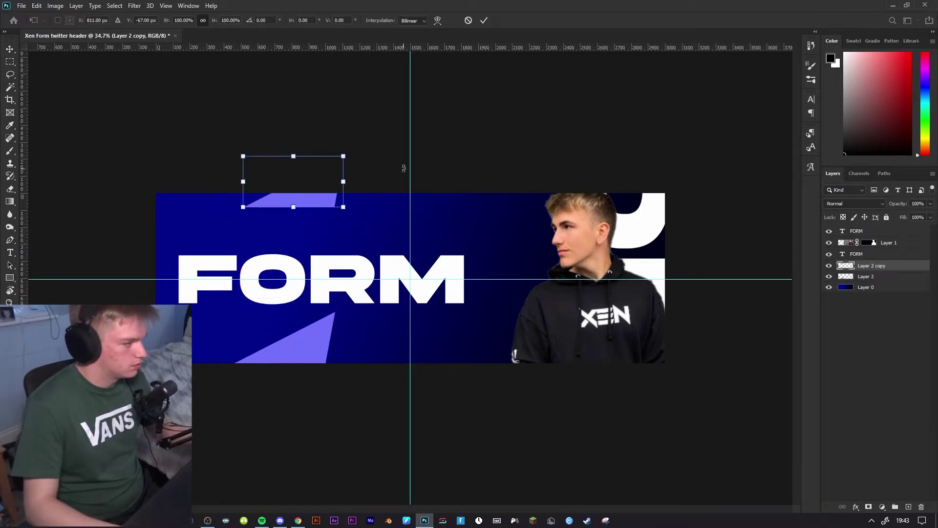
left_click_drag(349, 212, 337, 139)
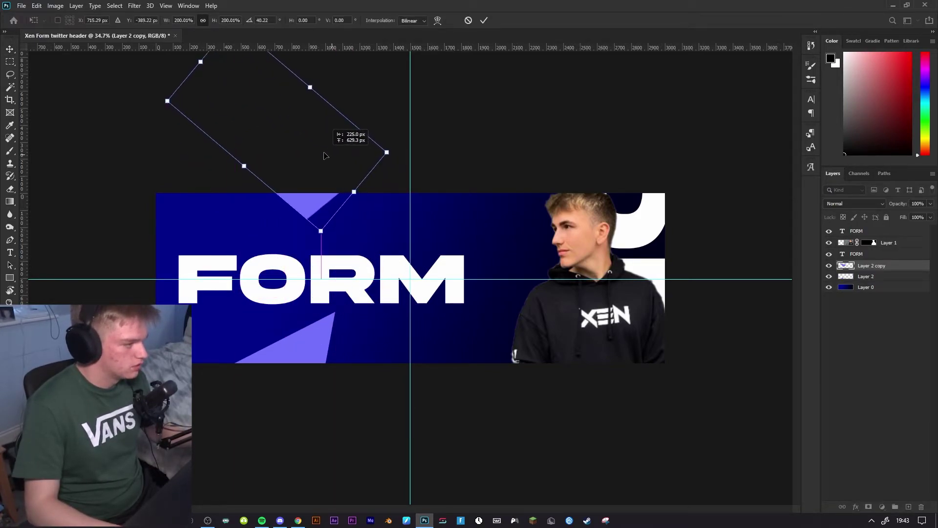
left_click_drag(430, 147, 191, 201)
left_click_drag(265, 206, 267, 195)
key("Return")
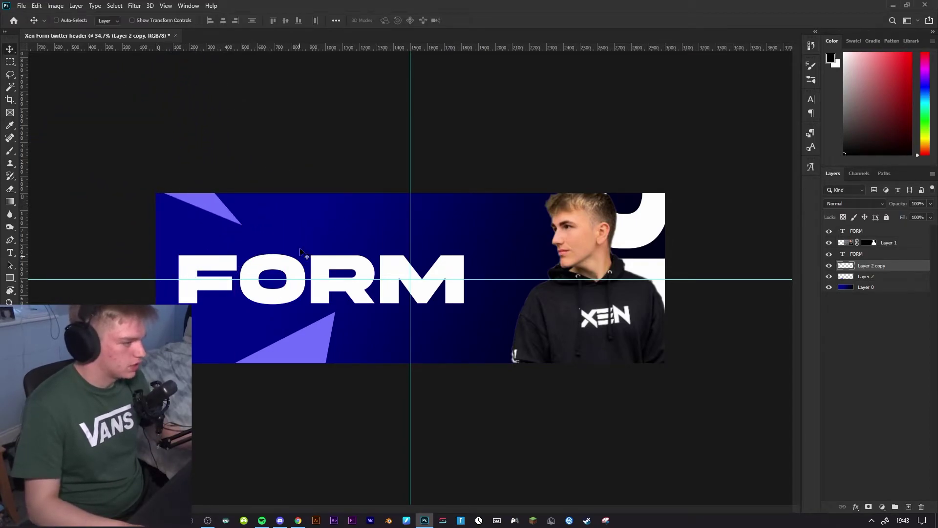
Move the lower triangle, then rotate and slightly enlarge a copy against the top edge
left_click_drag(309, 348, 381, 66)
key("ctrl+t")
left_click_drag(390, 168, 383, 142)
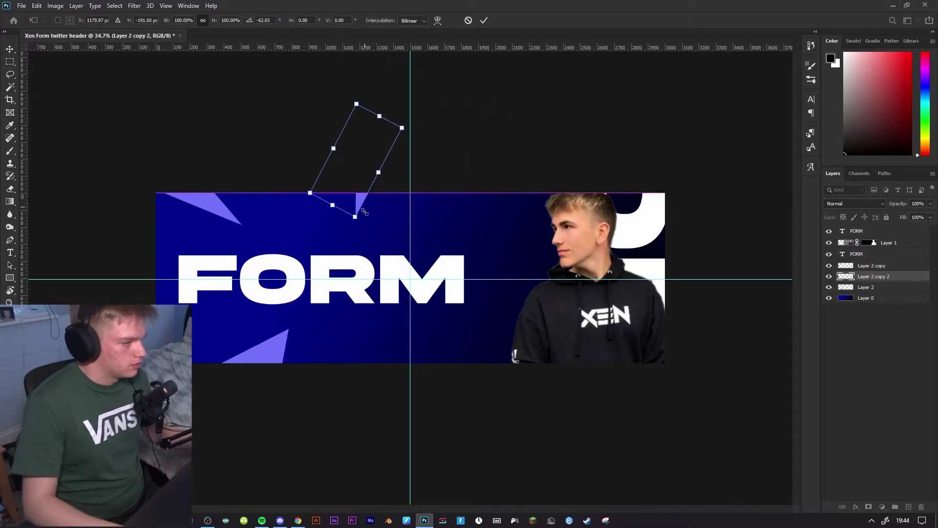
left_click_drag(364, 211, 362, 231)
mouse_move(373, 173)
left_mouse_down()
mouse_move(373, 160)
mouse_move(411, 155)
mouse_move(404, 138)
mouse_move(398, 171)
mouse_move(379, 166)
left_mouse_up()
key("Return")
Duplicate a triangle, enlarge it to about 319% and place it at the bottom edge
left_click_drag(376, 200, 436, 436)
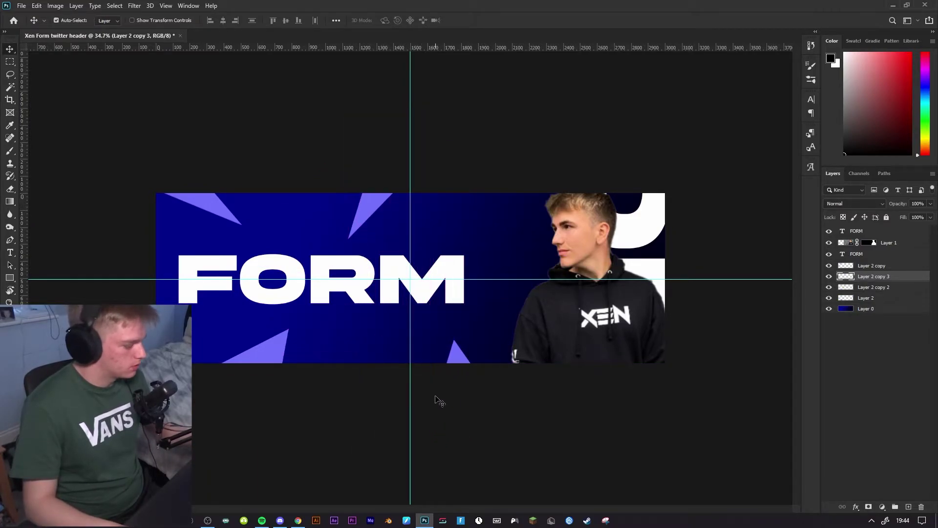
key("ctrl+j")
key("ctrl+t")
left_click_drag(492, 335, 581, 187)
left_click_drag(494, 317, 513, 383)
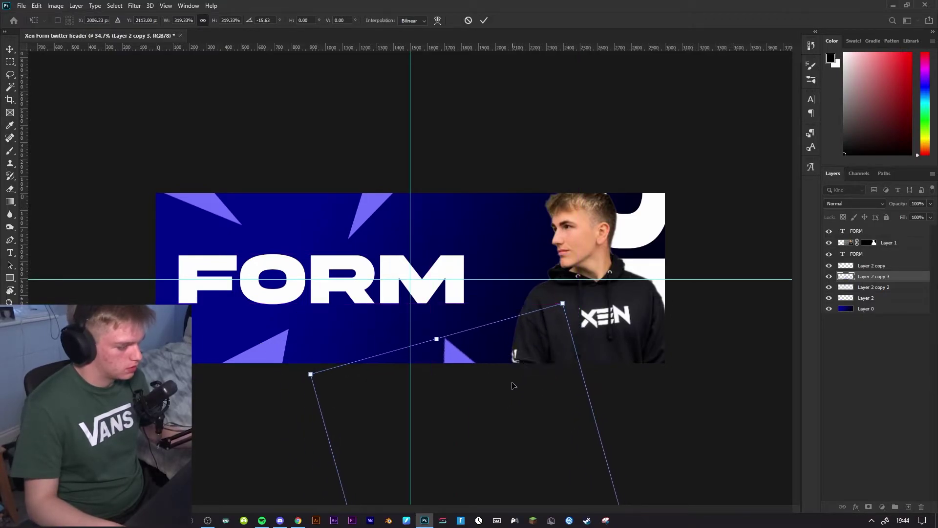
key("Return")
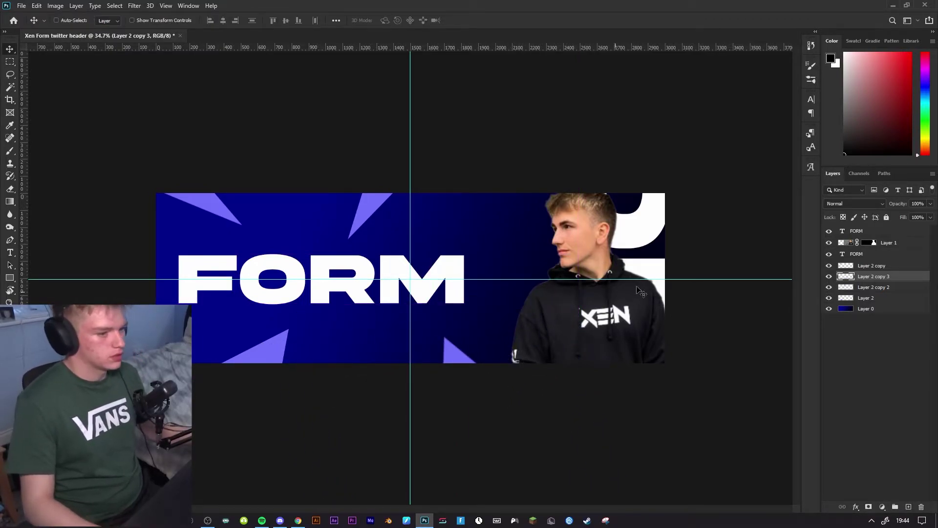
Group the four triangle layers, duplicate the group and merge the copy
left_click(872, 266)
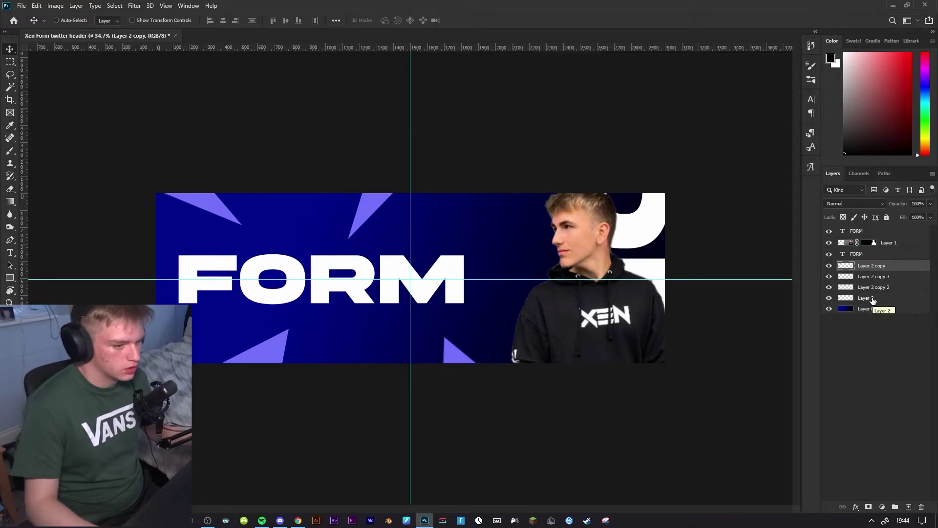
left_click(873, 299, "shift")
key("ctrl+g")
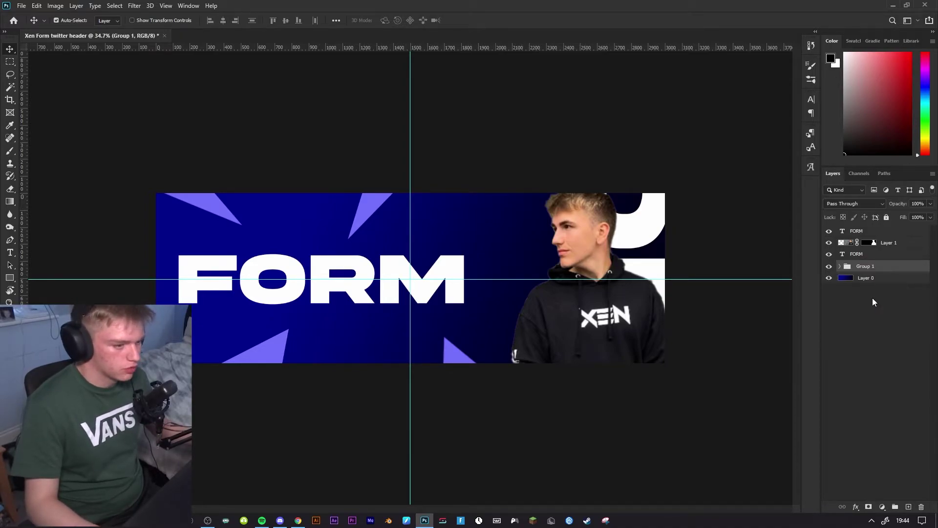
key("ctrl+j")
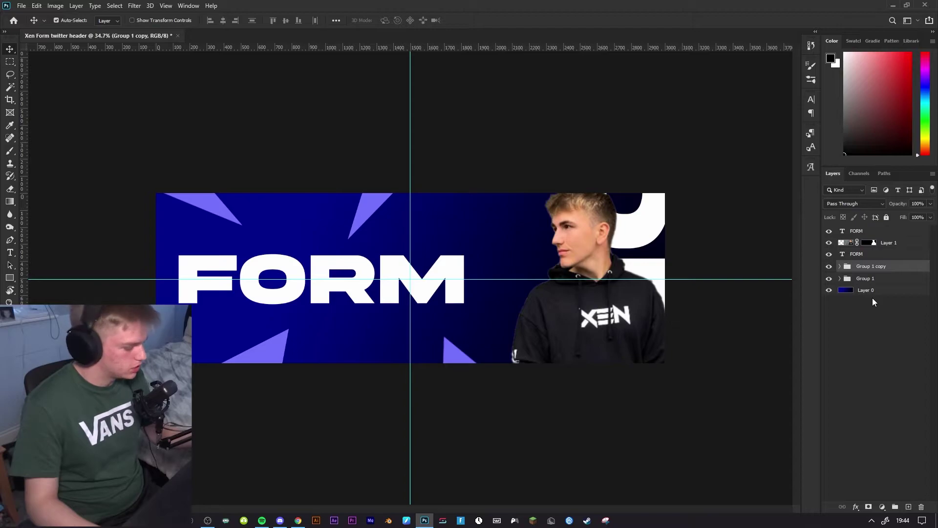
key("ctrl+e")
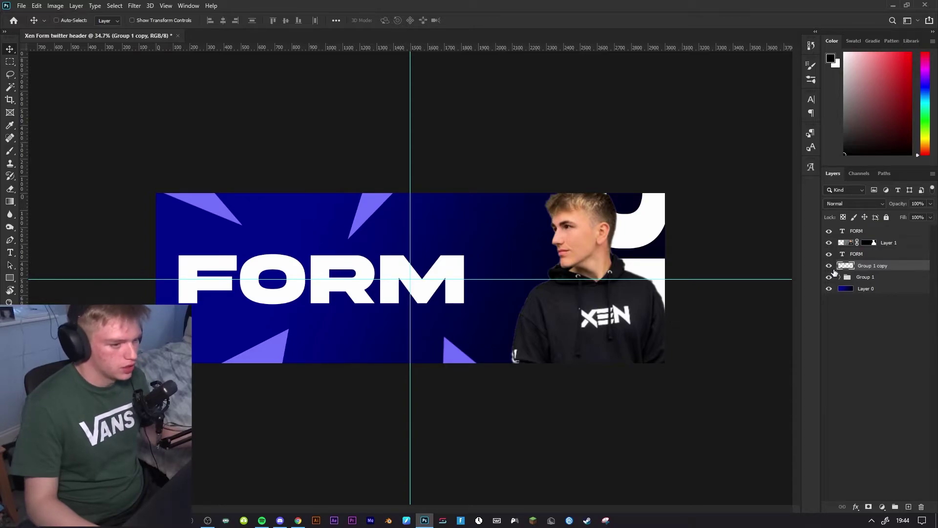
Check layer visibility and convert the merged triangle copy to a smart object
left_click(828, 266)
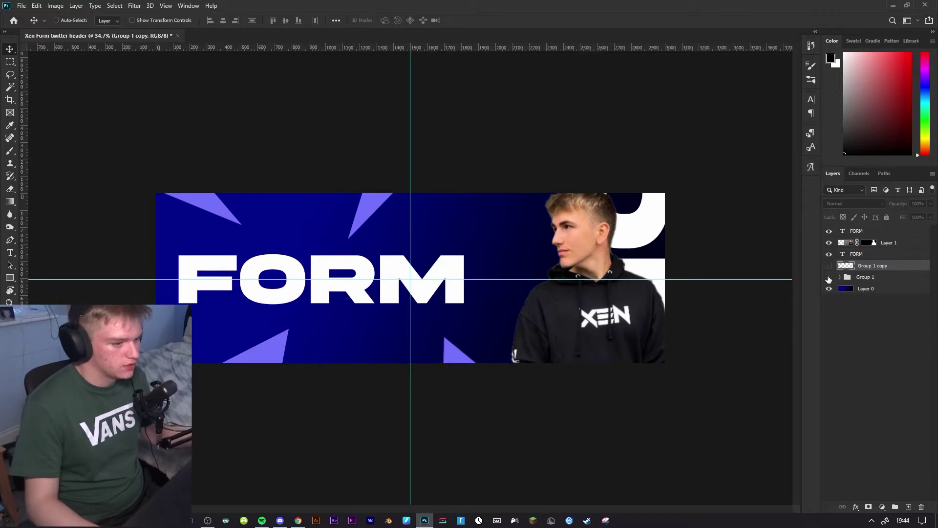
left_click(829, 278)
left_click(828, 278)
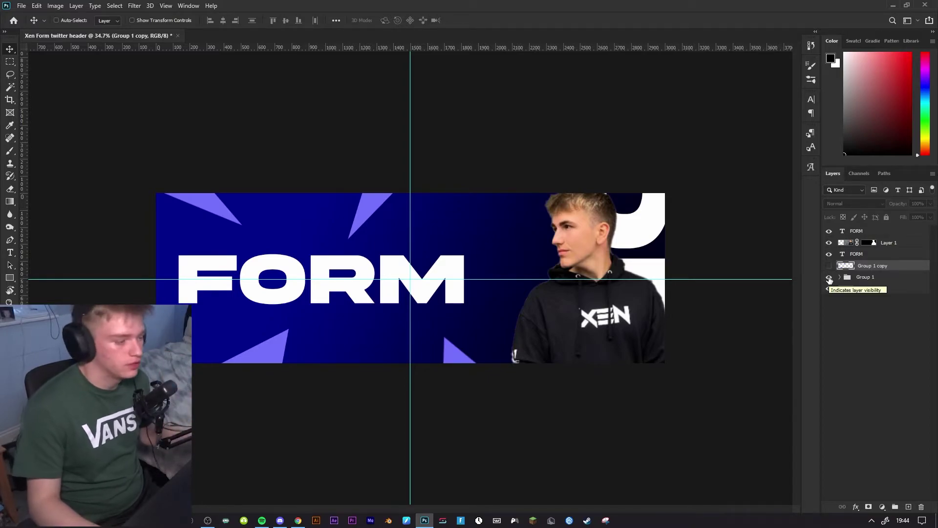
left_click(829, 266)
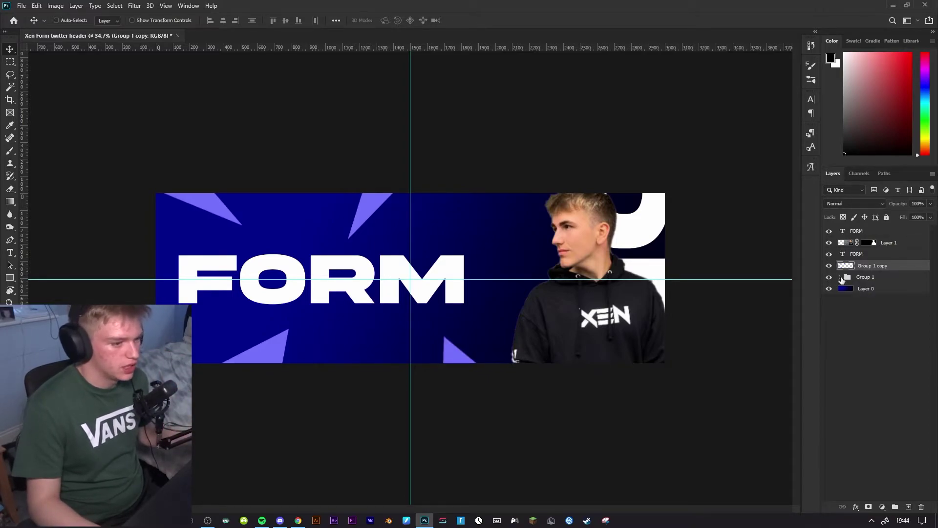
right_click(862, 271)
left_click(765, 233)
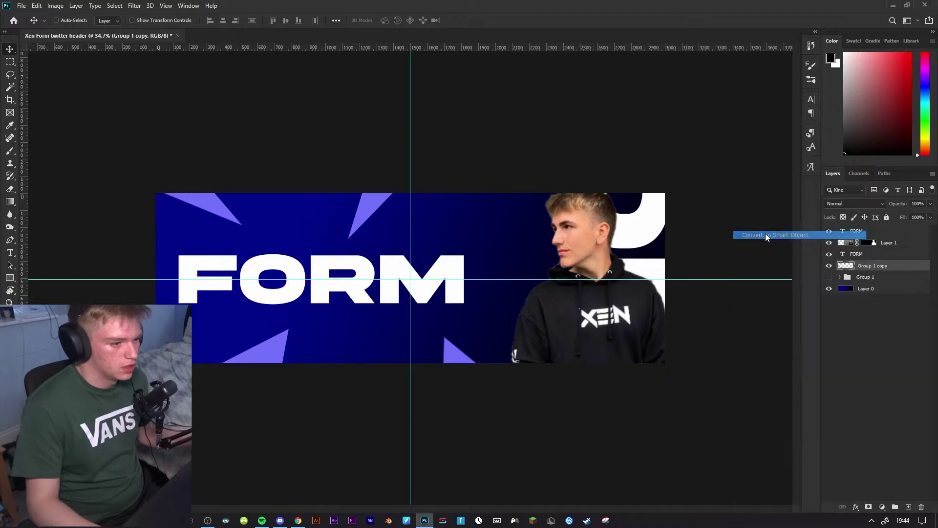
Apply an 18-pixel Gaussian Blur smart filter to Group 1 copy
left_click(134, 5)
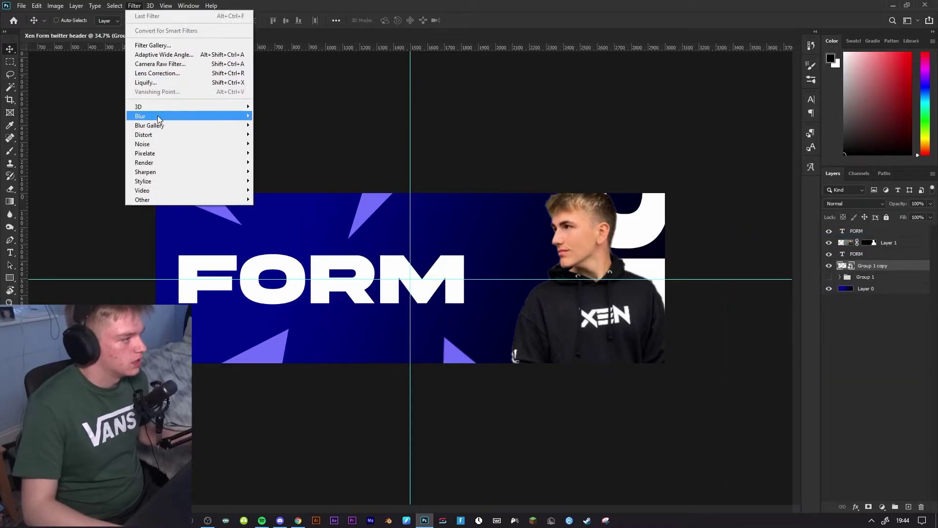
mouse_move(155, 120)
left_click(269, 153)
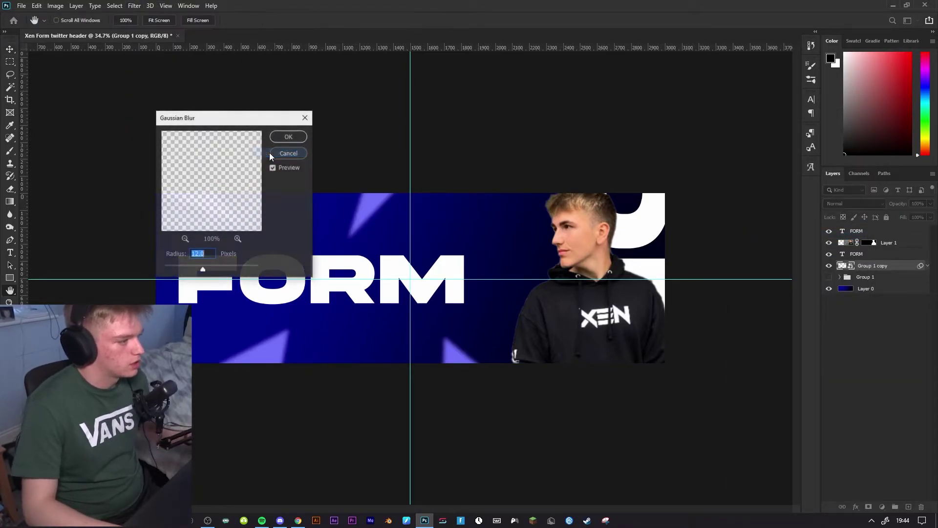
left_click_drag(245, 126, 568, 132)
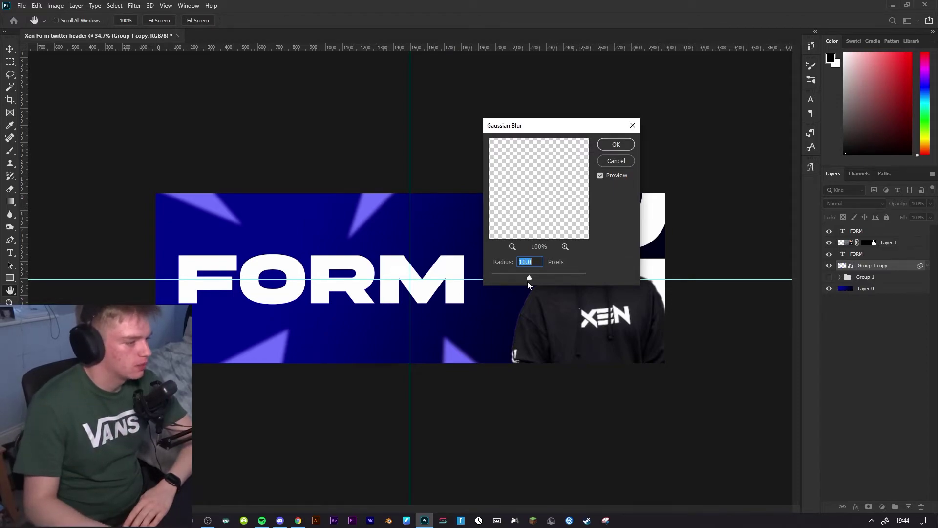
left_click(614, 143)
Apply a Motion Blur with 60° angle and 65-pixel distance to Group 1 copy
left_click(134, 6)
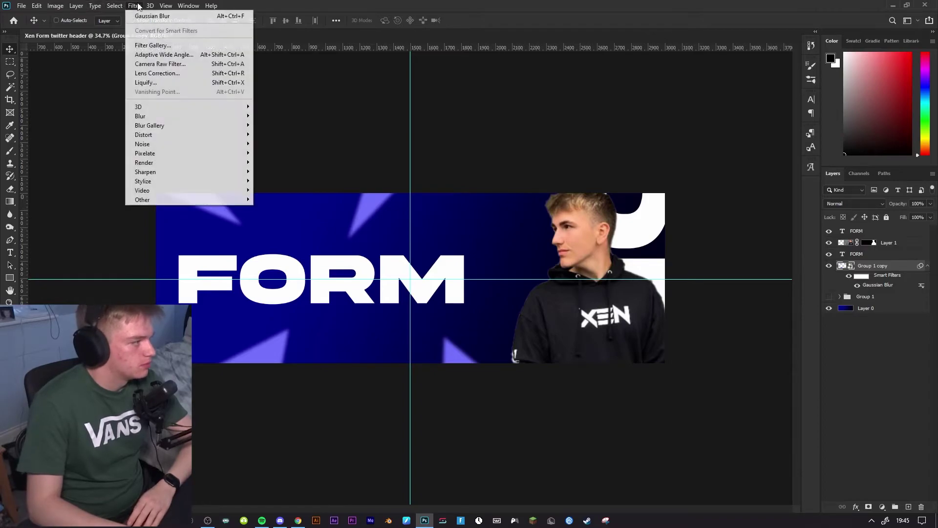
mouse_move(145, 116)
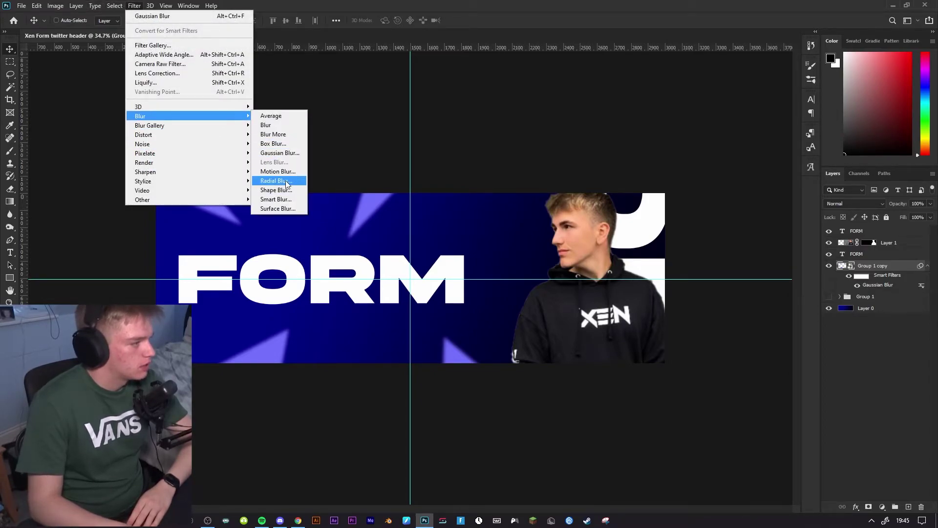
left_click(273, 172)
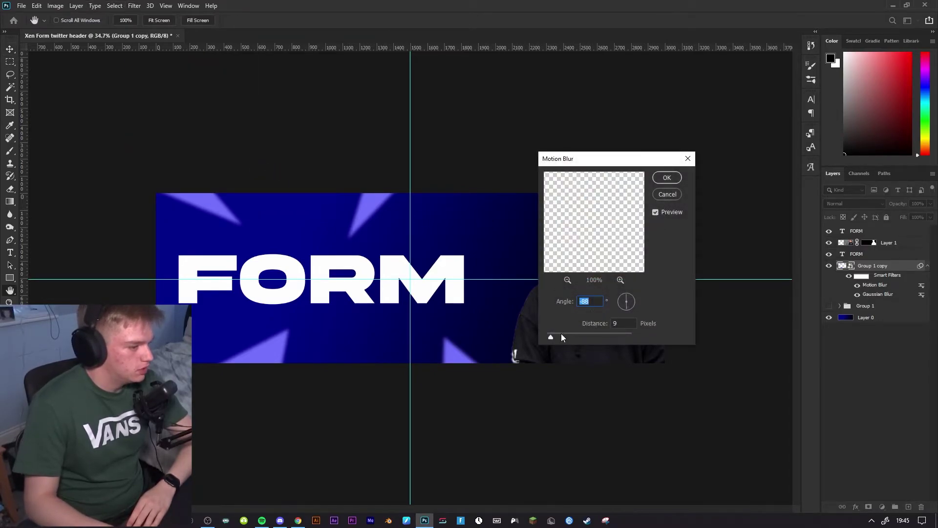
mouse_move(561, 333)
left_mouse_down()
mouse_move(590, 336)
mouse_move(576, 335)
left_mouse_up()
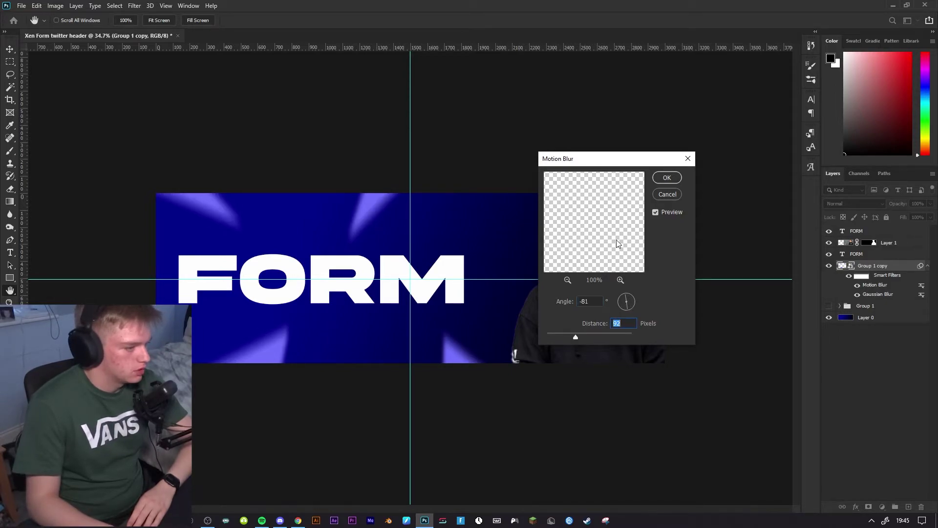
key("shift+Tab")
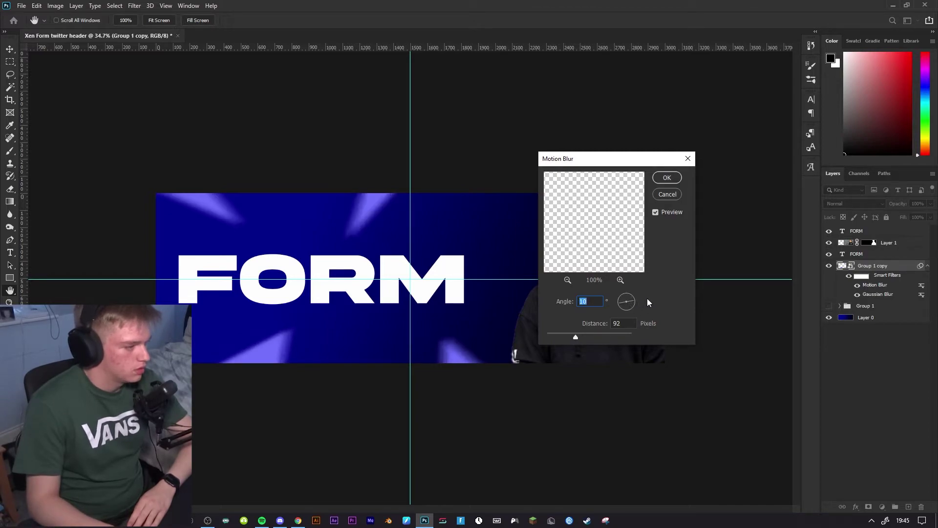
left_click_drag(628, 304, 624, 236)
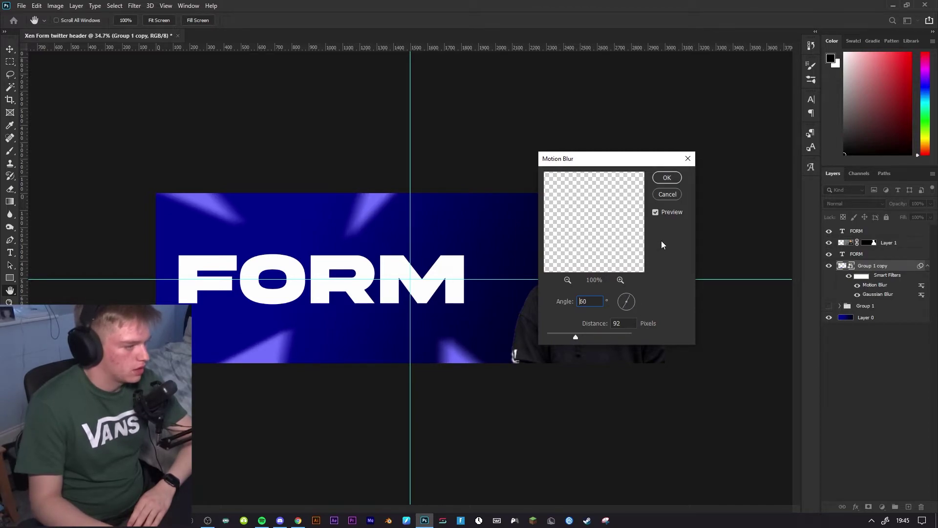
key("Down")
key("Down")
key("Down")
key("Down")
mouse_move(576, 334)
left_mouse_down()
mouse_move(611, 333)
mouse_move(550, 334)
mouse_move(584, 338)
mouse_move(551, 340)
mouse_move(571, 338)
left_mouse_up()
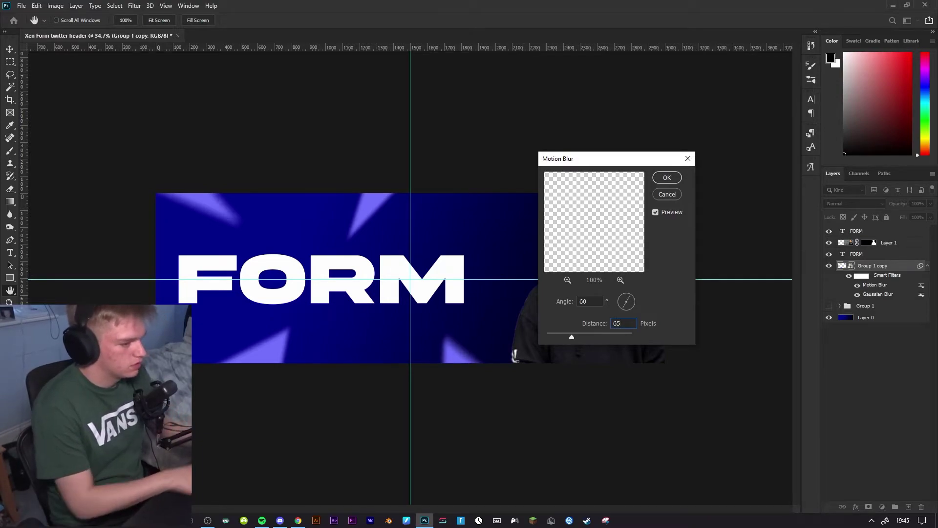
type("65")
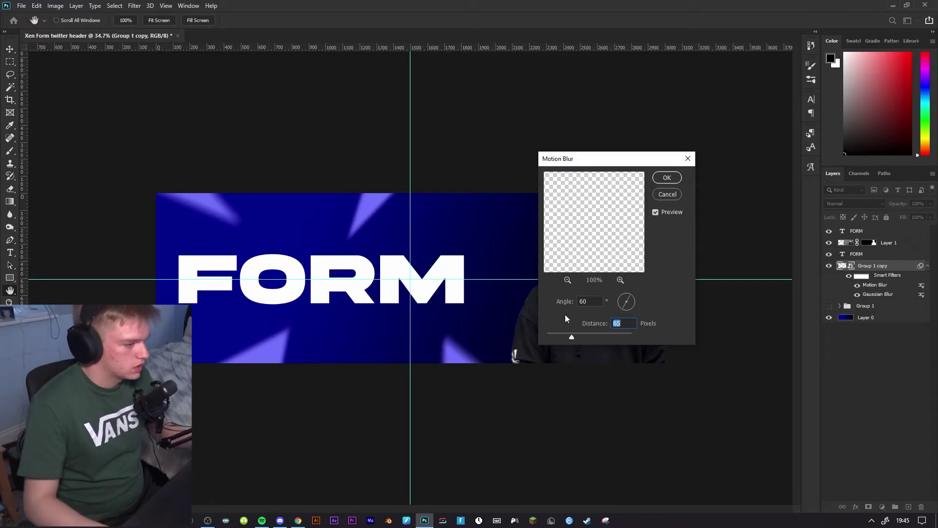
left_click(664, 178)
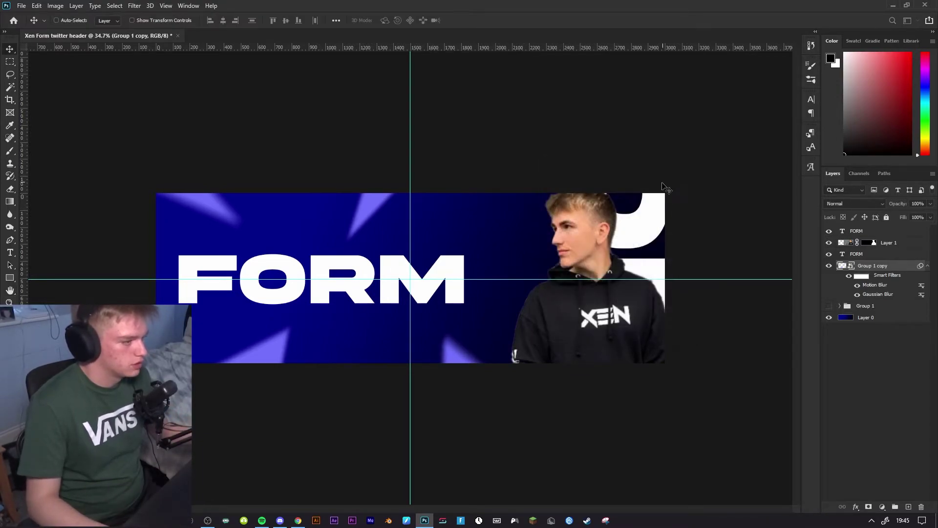
double_click(894, 266)
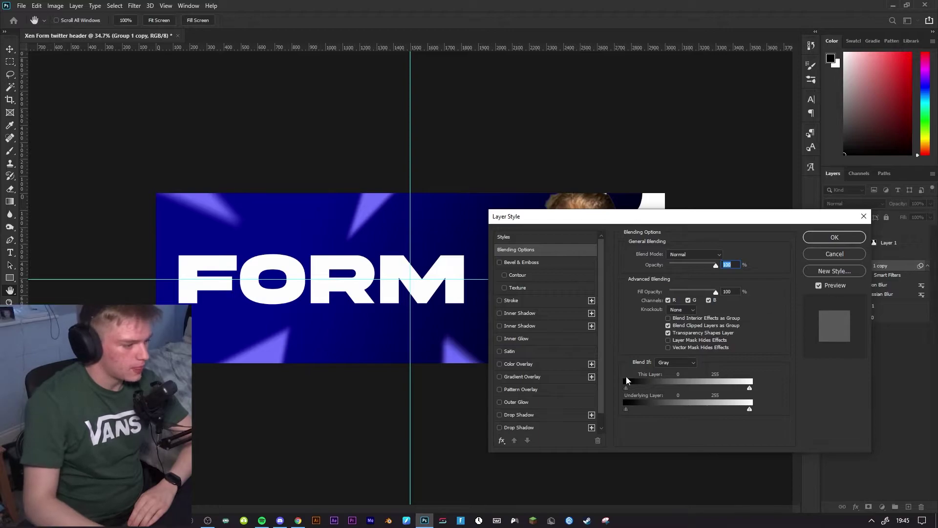
Enable Outer Glow in light purple, adjusting size to 147, range 80 and spread 9
left_click(521, 401)
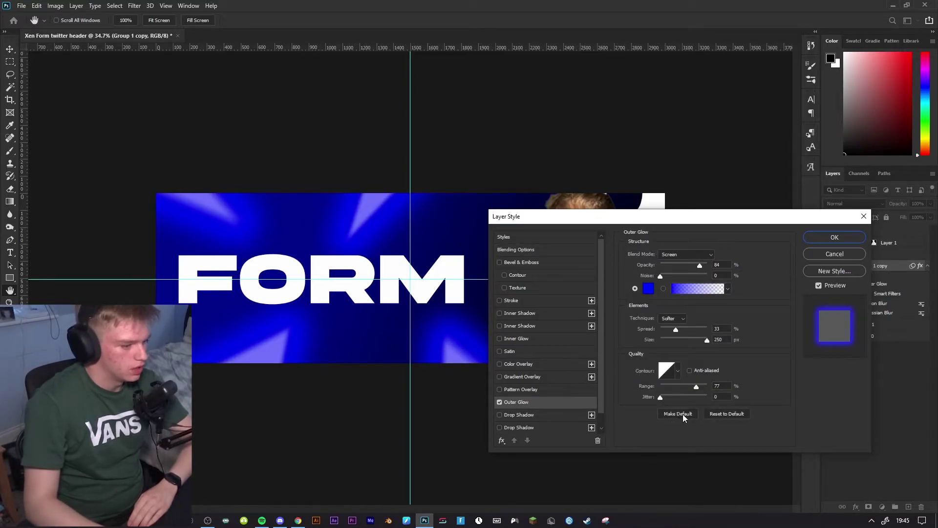
left_click(726, 413)
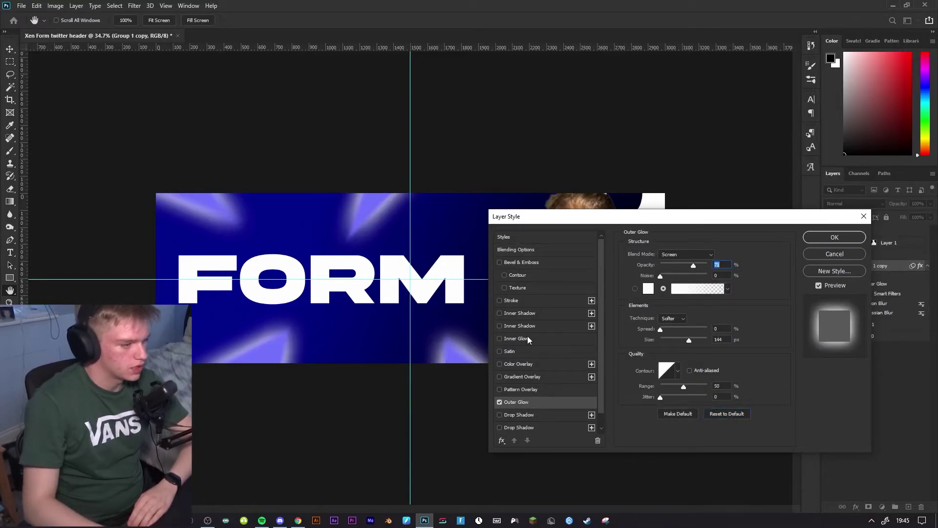
left_click(649, 288)
left_click(274, 345)
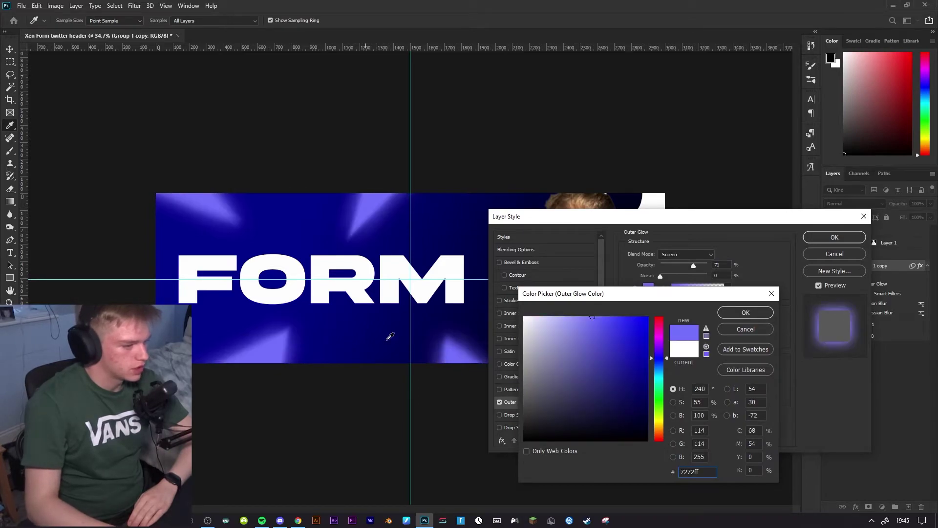
left_click_drag(593, 328, 568, 300)
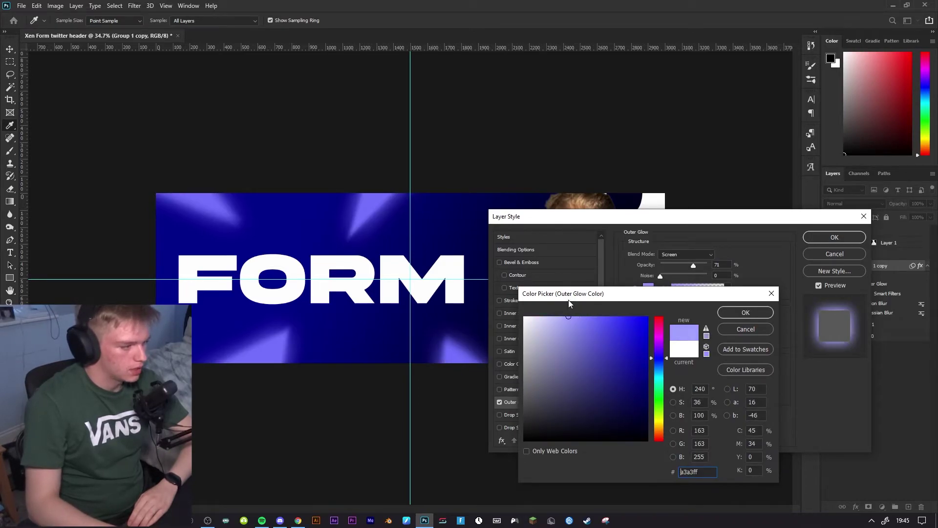
left_click(731, 314)
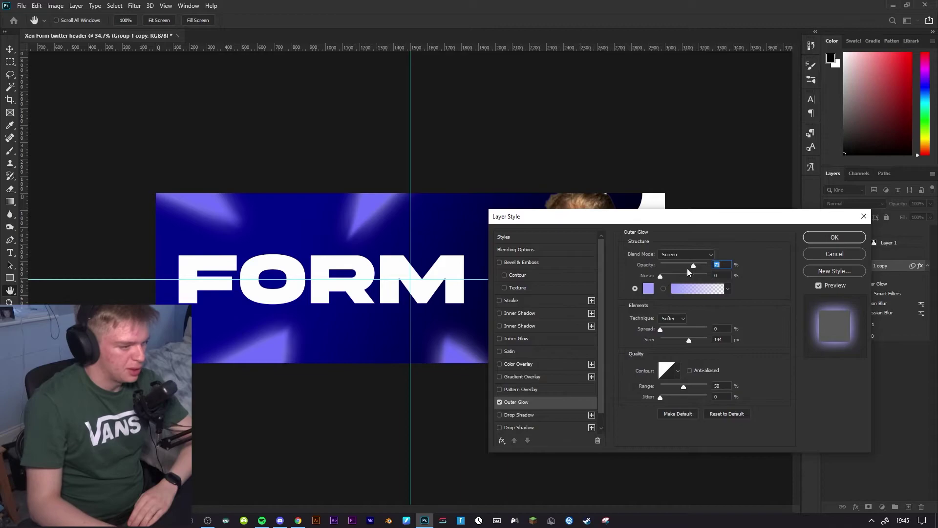
mouse_move(690, 339)
left_mouse_down()
mouse_move(734, 339)
mouse_move(690, 339)
left_mouse_up()
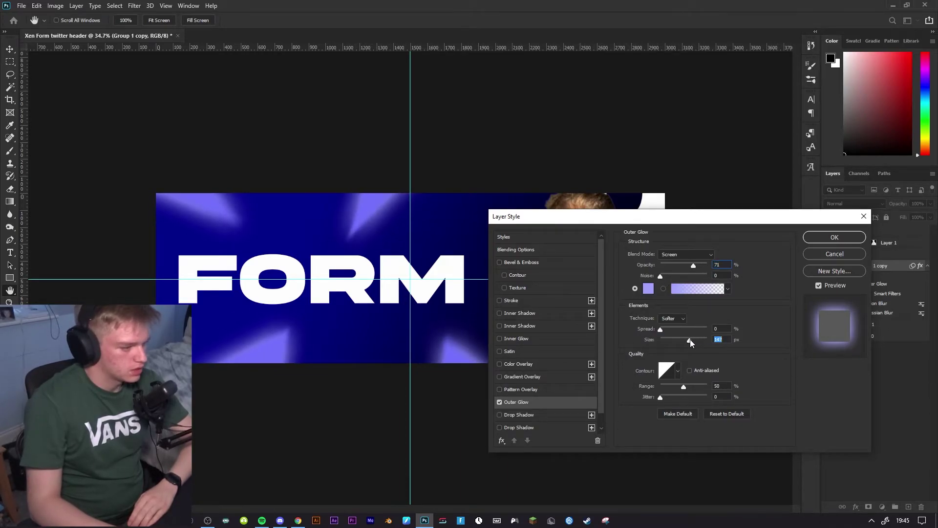
mouse_move(683, 383)
left_mouse_down()
mouse_move(710, 382)
mouse_move(656, 381)
mouse_move(699, 383)
left_mouse_up()
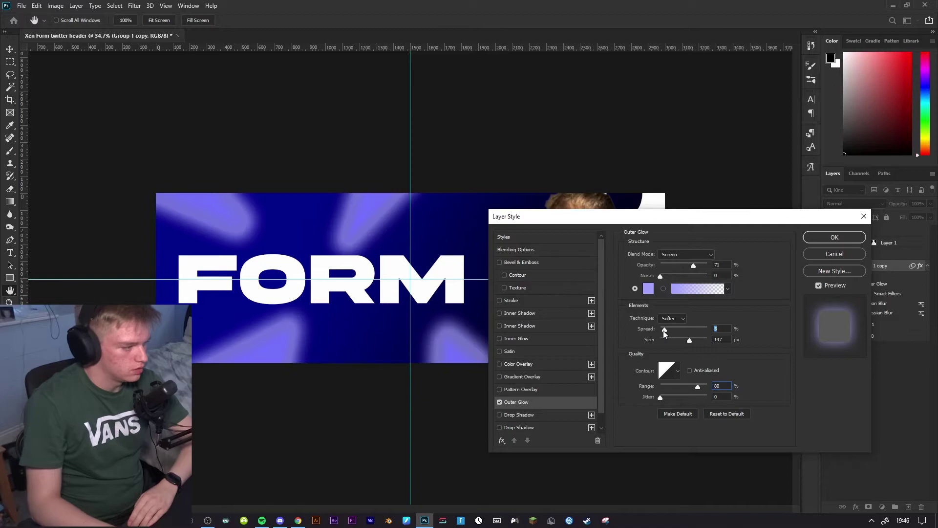
mouse_move(662, 330)
left_mouse_down()
mouse_move(699, 335)
mouse_move(637, 336)
mouse_move(664, 337)
left_mouse_up()
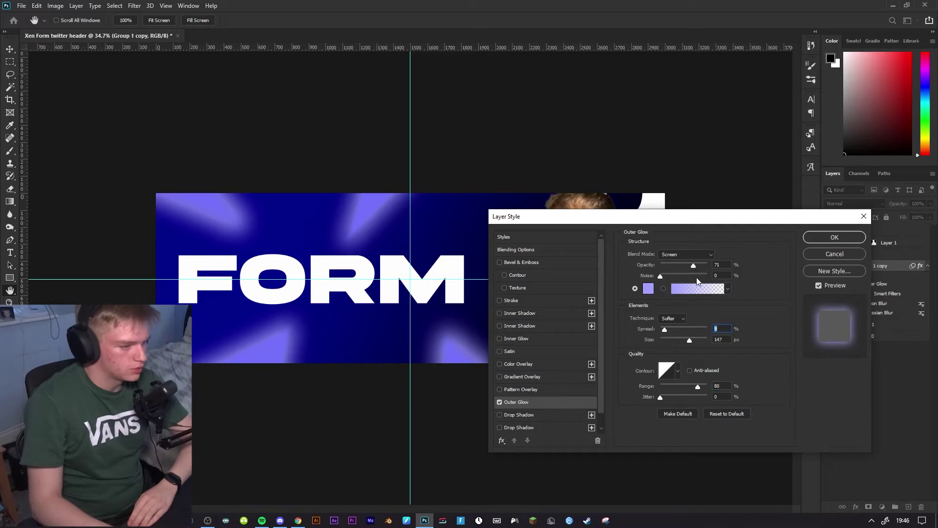
Change the glow colour to bright blue 3333ff with Screen blending and apply it
left_click(648, 289)
mouse_move(572, 326)
left_mouse_down()
mouse_move(539, 317)
mouse_move(720, 395)
left_mouse_up()
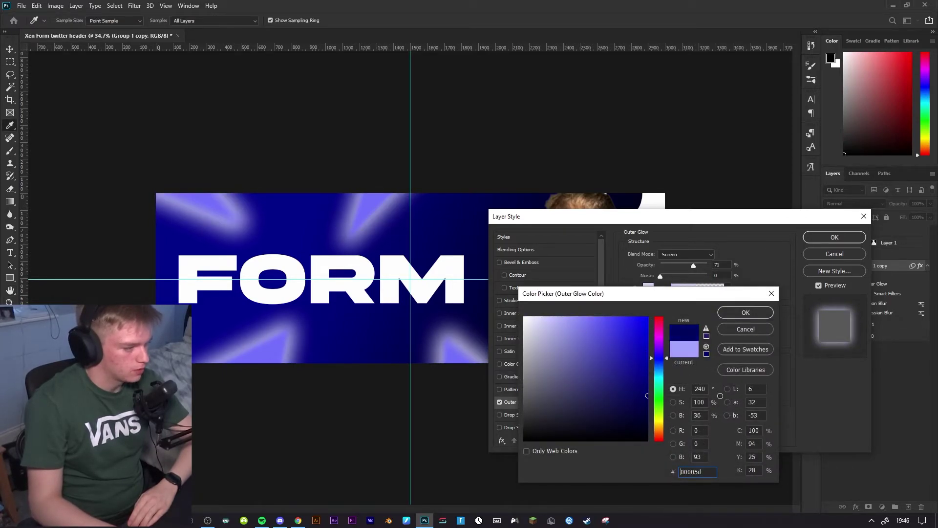
mouse_move(632, 385)
left_mouse_down()
mouse_move(624, 316)
mouse_move(636, 317)
left_mouse_up()
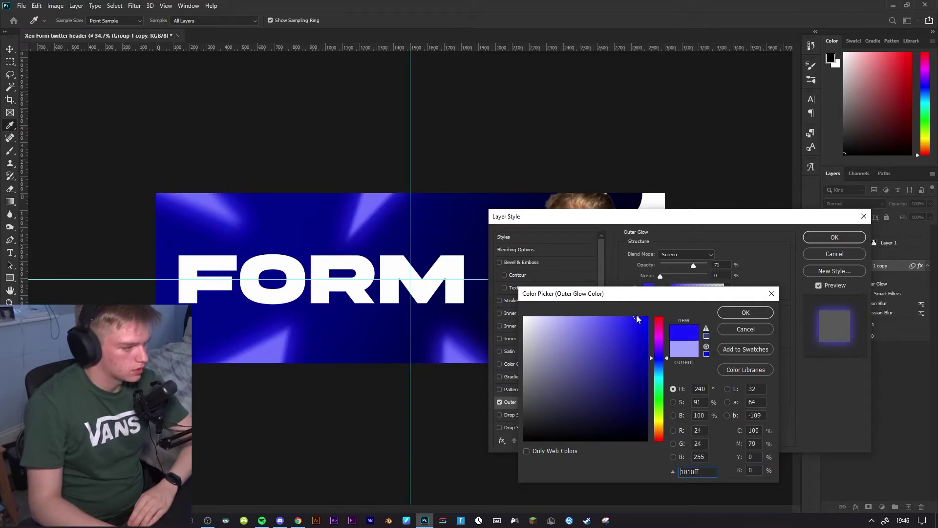
left_click(623, 316)
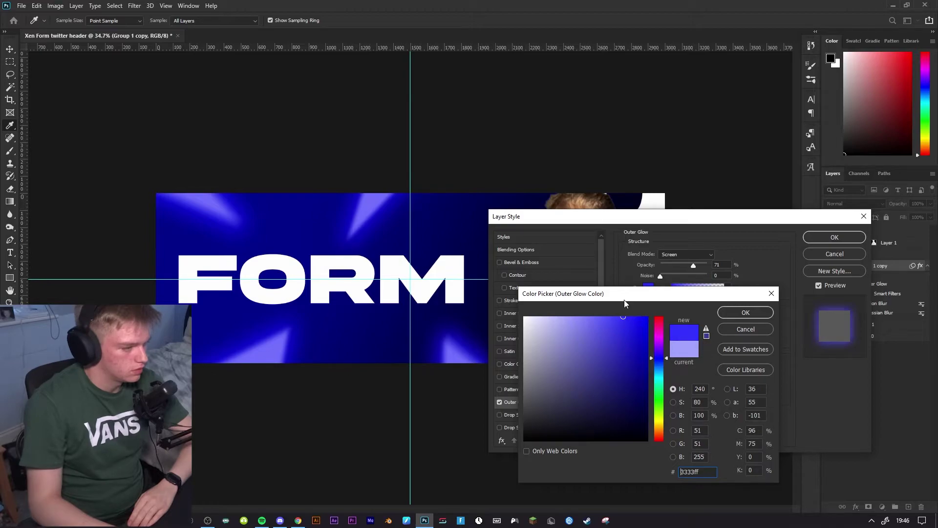
left_click(722, 312)
left_click(686, 254)
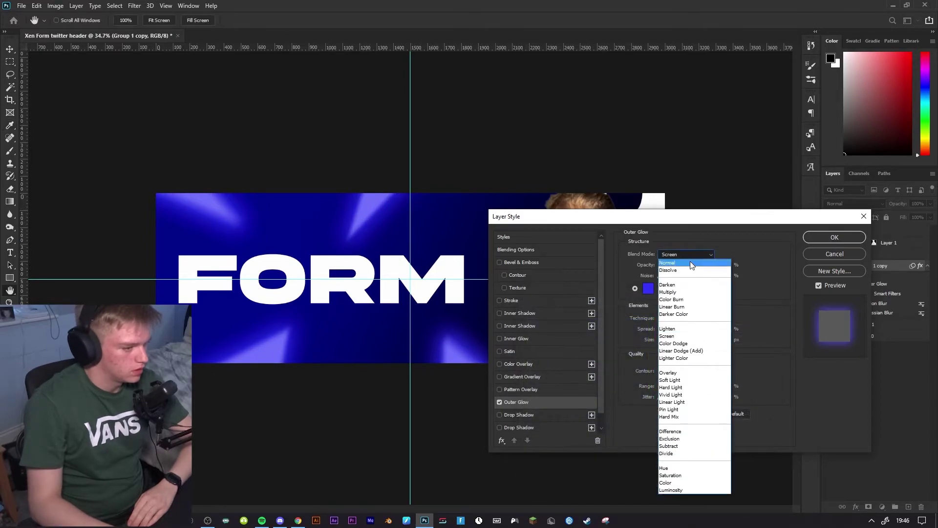
left_click(684, 350)
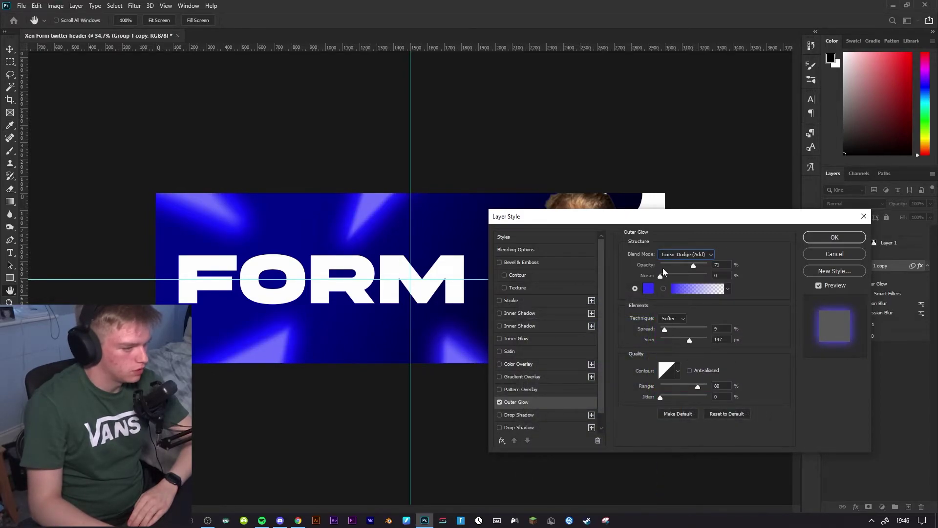
left_click(674, 254)
left_click(668, 336)
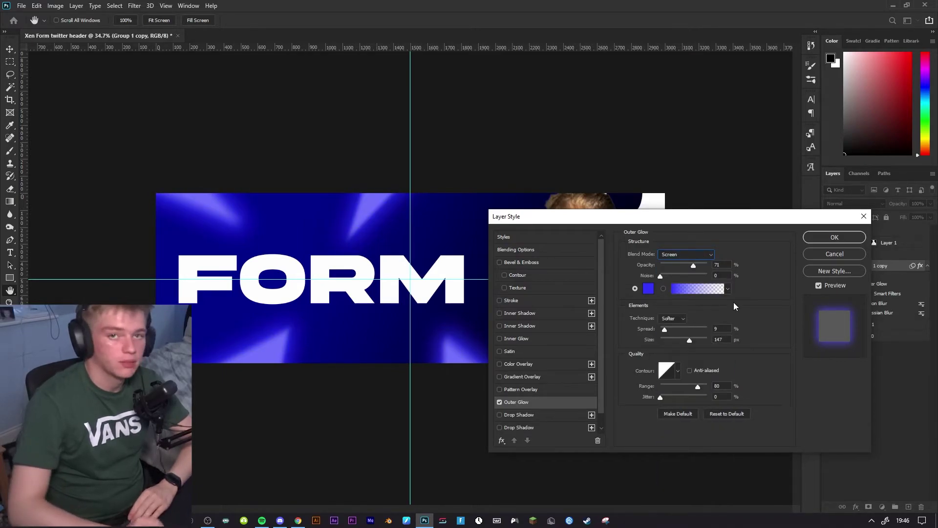
left_click(830, 238)
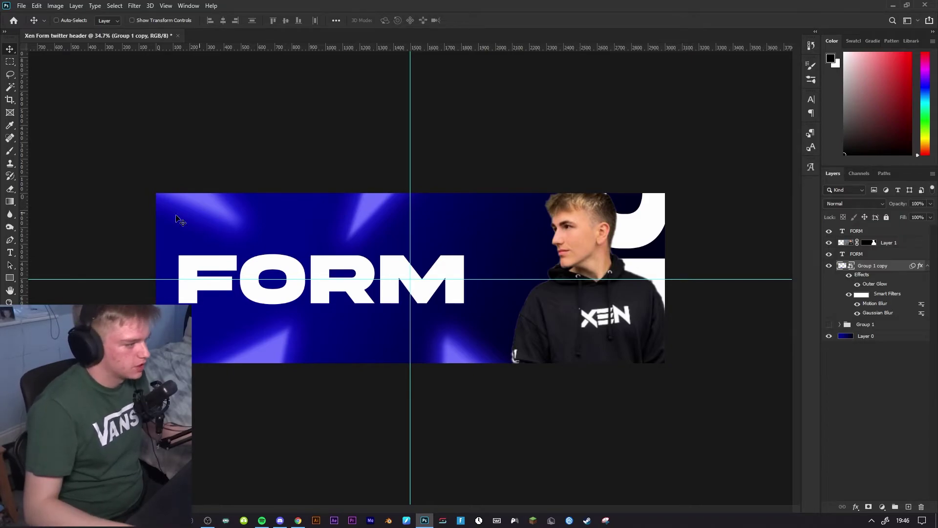
Nudge the large FORM right, then duplicate it upward scaled to about 16%
left_click(324, 295, "ctrl")
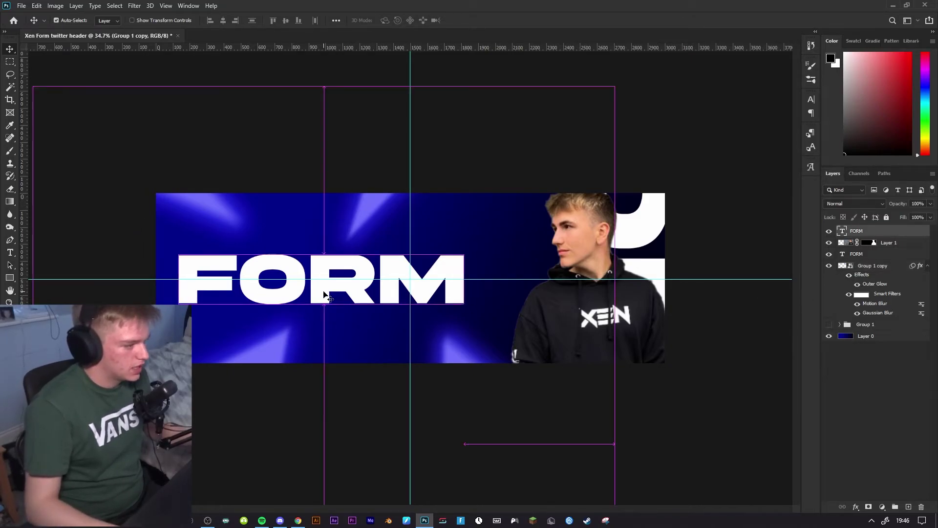
left_click_drag(324, 296, 342, 296)
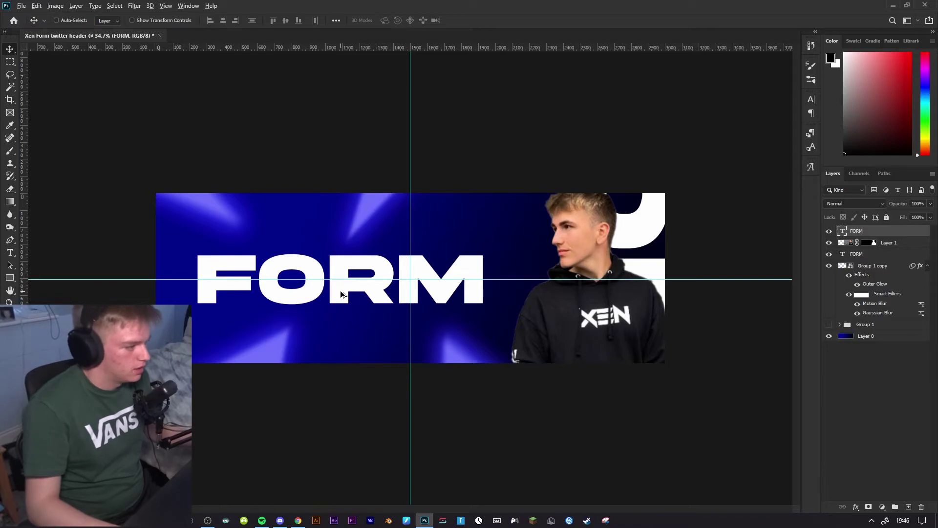
left_click_drag(341, 294, 339, 243)
key("ctrl+t")
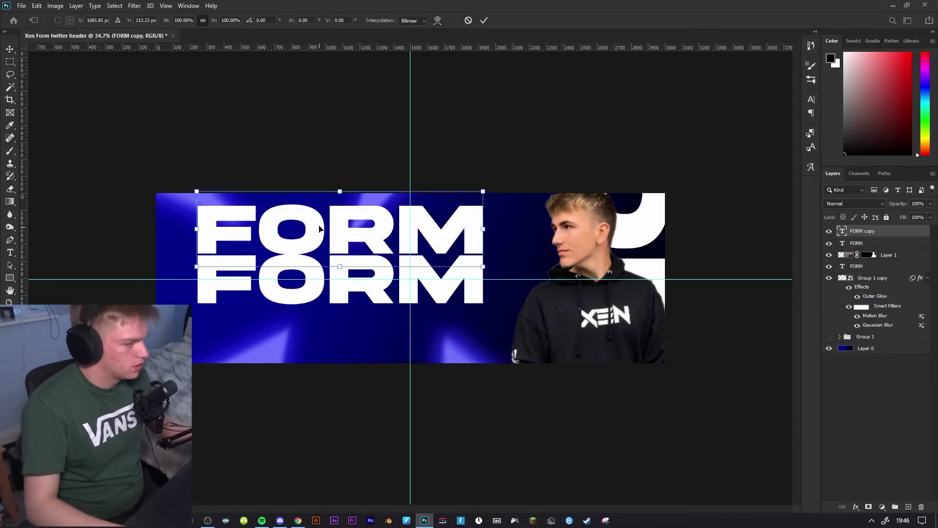
left_click_drag(339, 191, 351, 245)
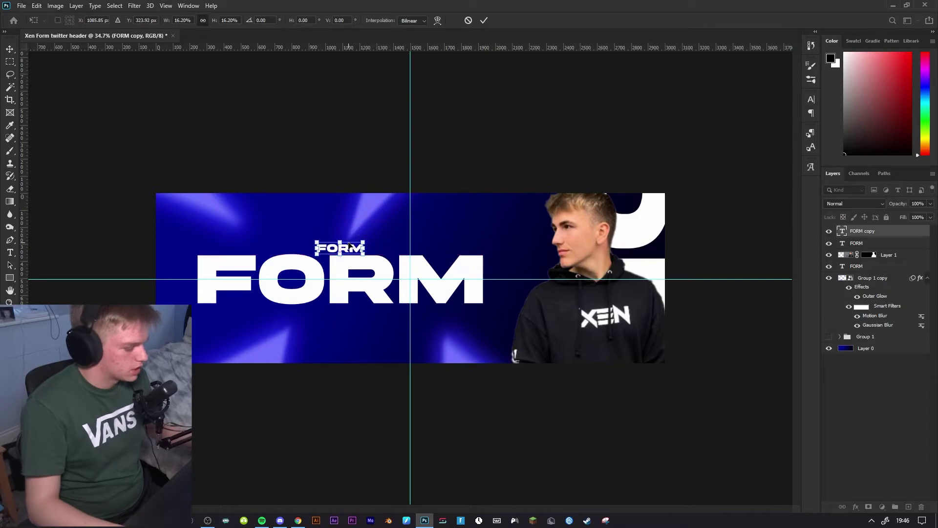
key("Return")
Select the small FORM copy's text for editing
scroll(335, 246, "up", 3, "alt")
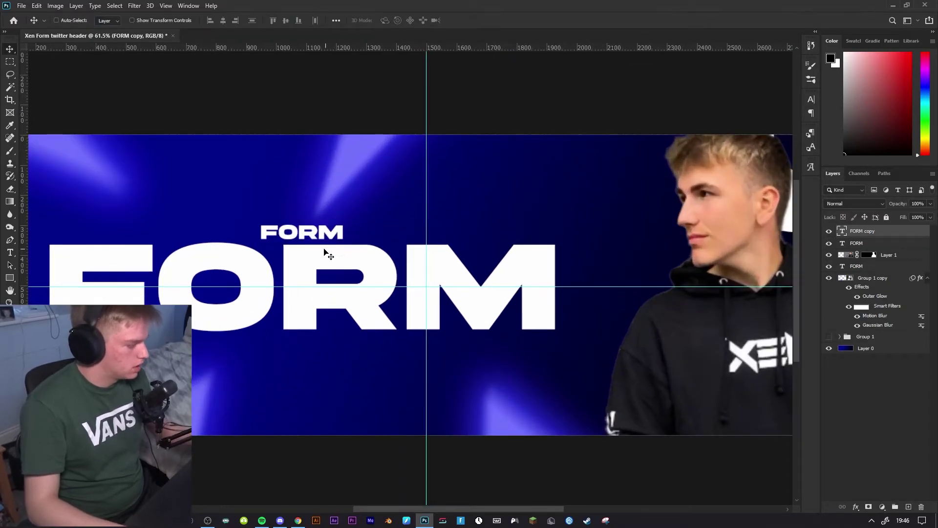
key("t")
double_click(307, 228)
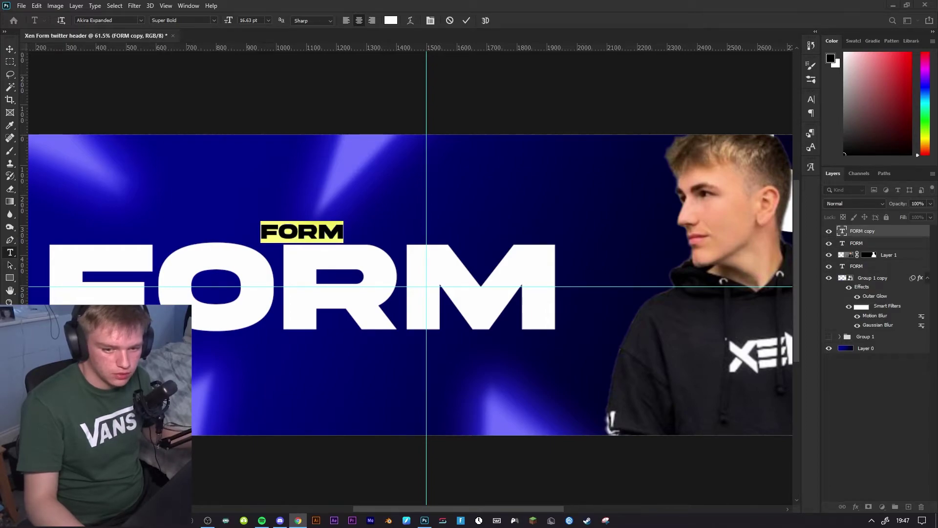
Replace the small text with the BEHANCE.NET/XENFORM URL and nudge it slightly left and down
left_click(310, 229)
type("BEHANCE.NET/XENFORM")
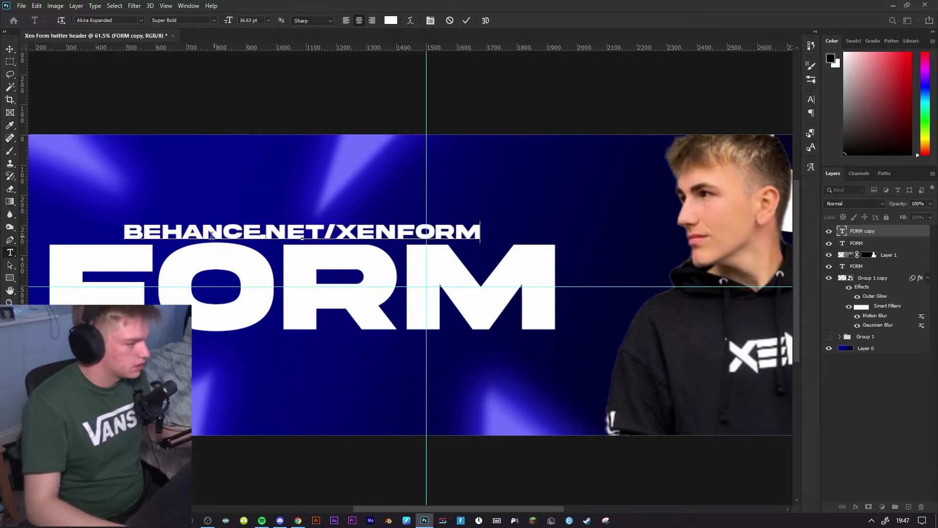
scroll(331, 247, "down", 2)
left_click(466, 20)
scroll(409, 280, "down", 2)
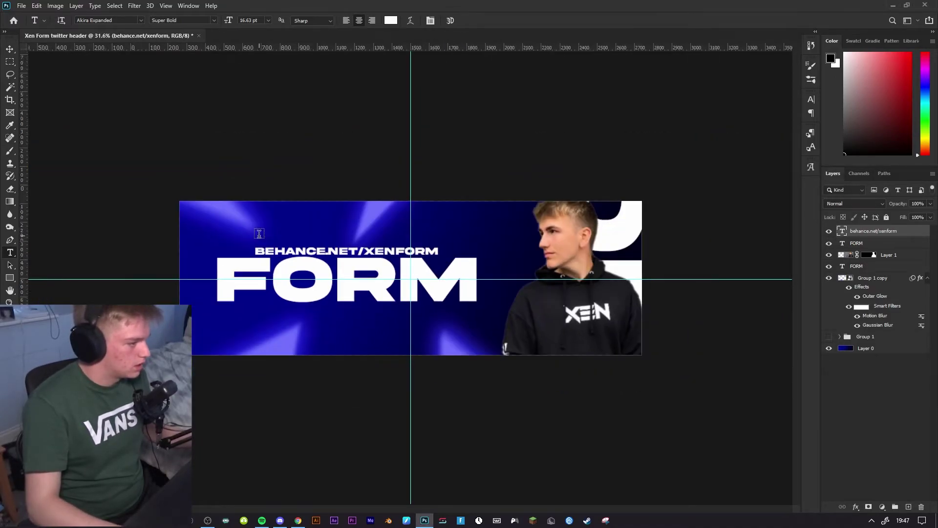
scroll(409, 280, "up", 1)
key("v")
left_click_drag(349, 248, 344, 249)
Set the tracking of the whole URL line to 395 in the Character panel
key("t")
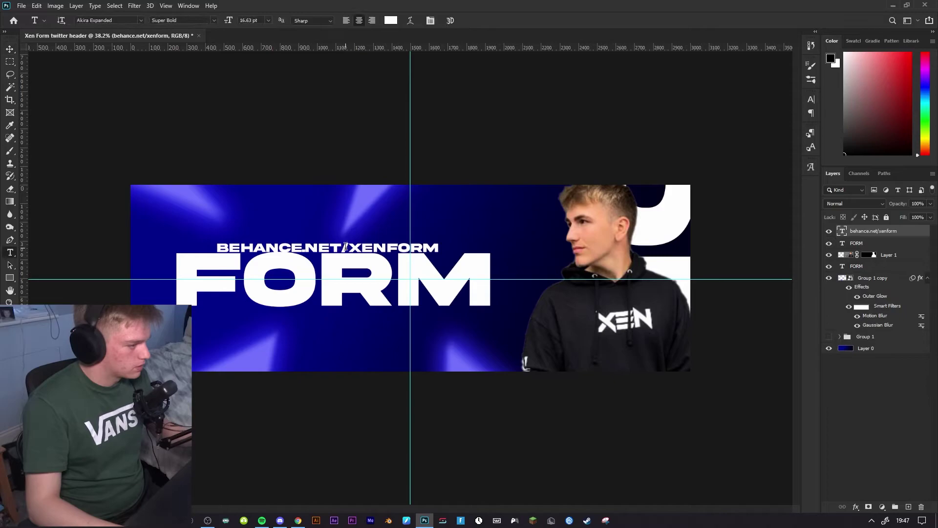
triple_click(346, 246)
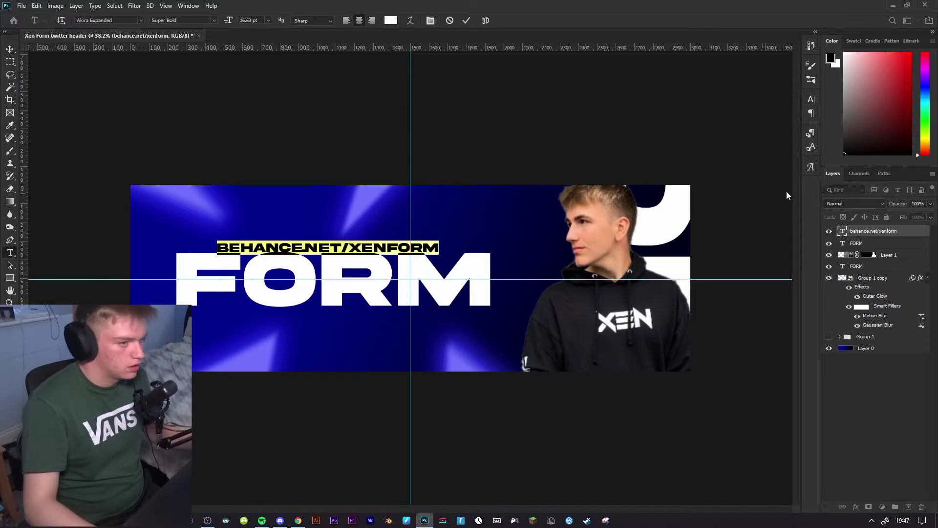
left_click(810, 102)
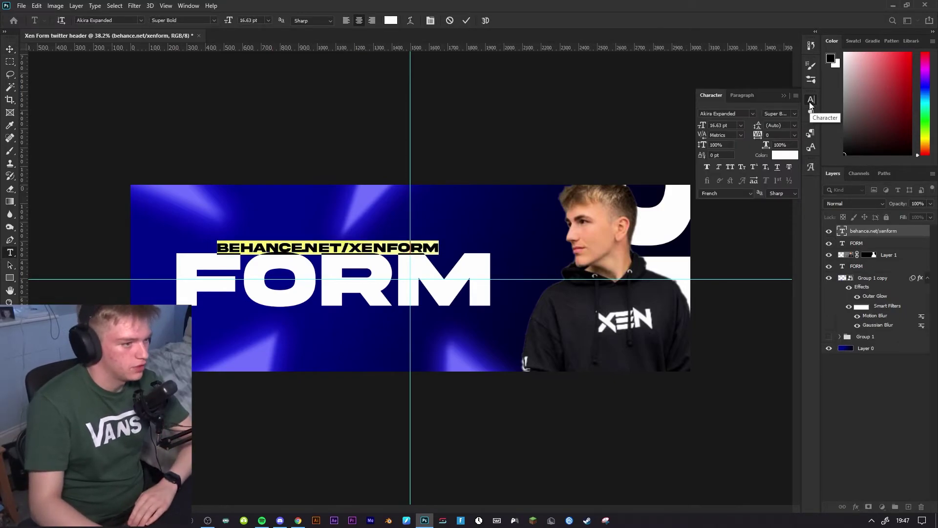
left_click(165, 6)
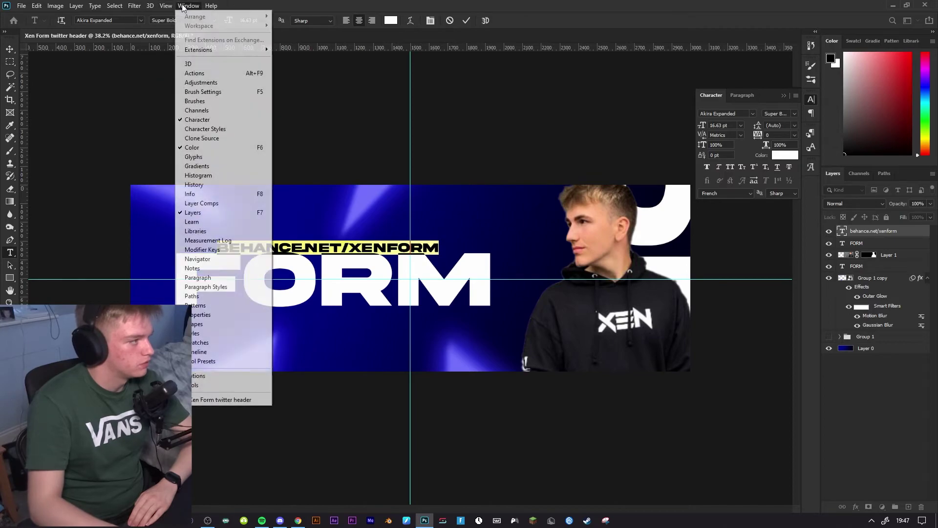
mouse_move(194, 6)
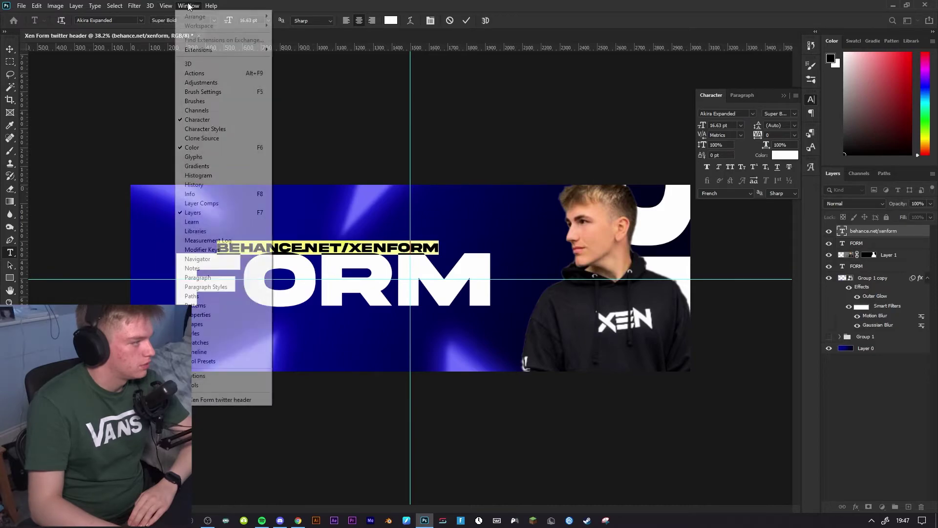
left_click(202, 121)
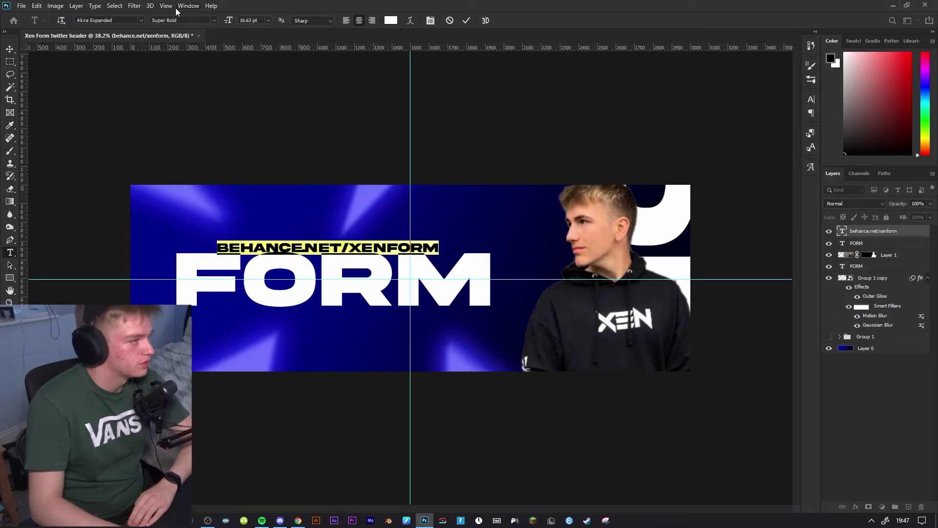
left_click(811, 101)
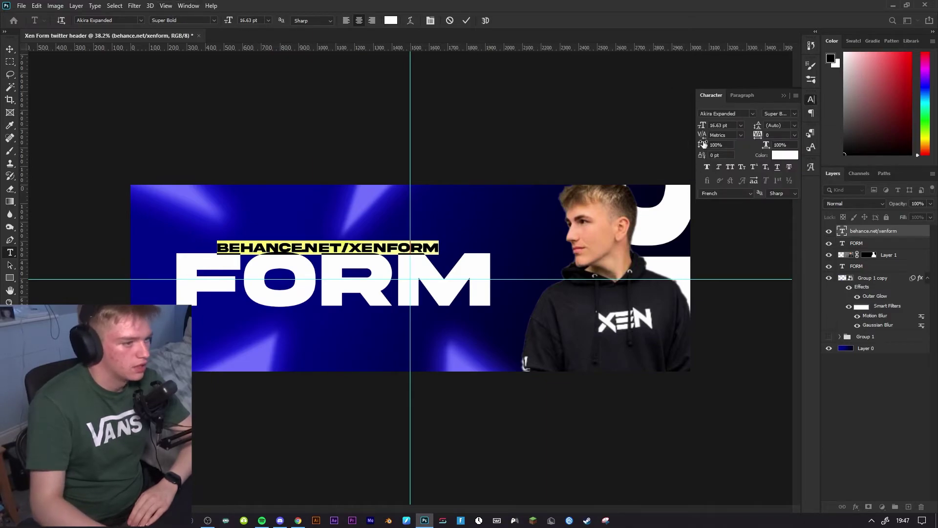
left_click_drag(757, 136, 770, 136)
key("ctrl+Return")
key("v")
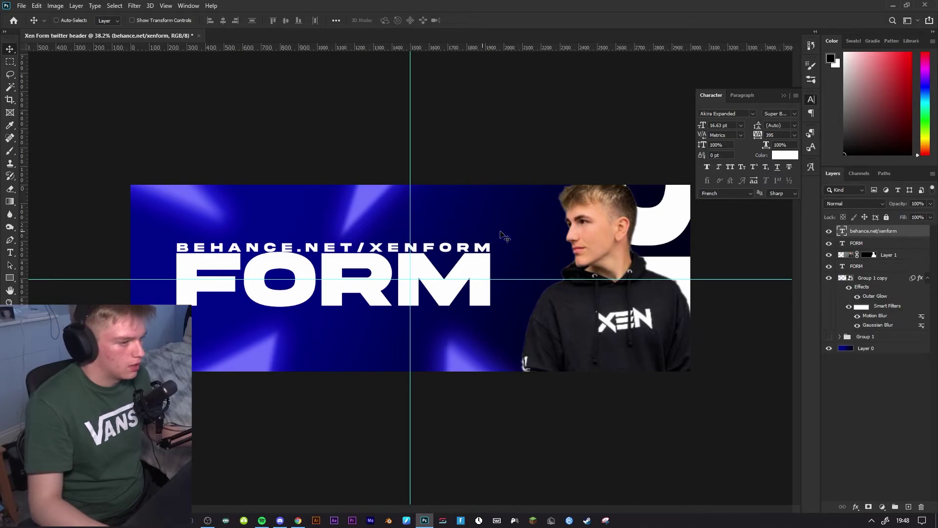
Scale the BEHANCE.NET/XENFORM text down to about 46% of its size
left_click(793, 96)
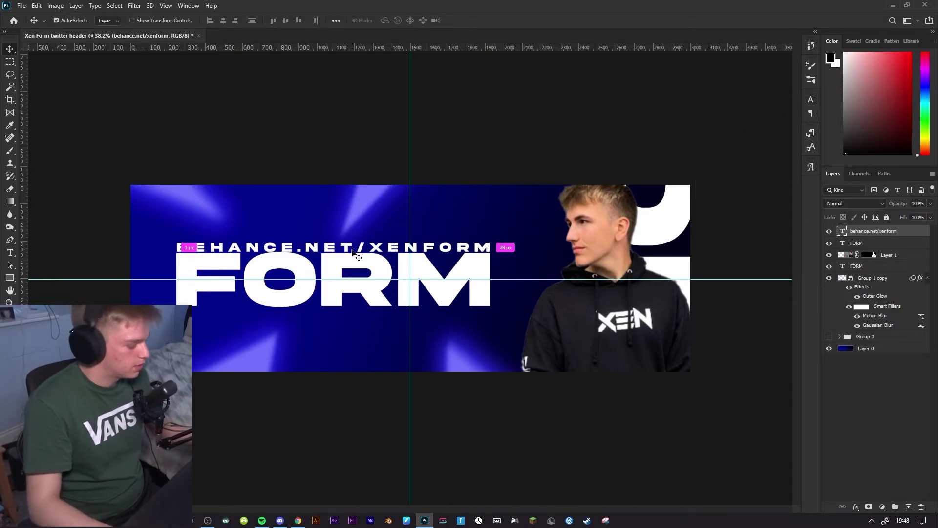
key("ctrl+t")
left_click_drag(495, 237, 411, 248)
key("Return")
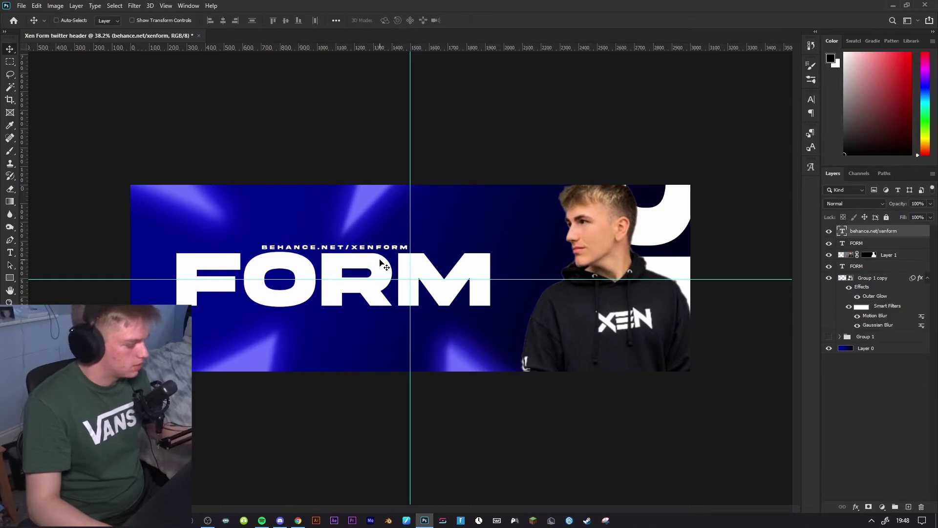
Widen the URL line's tracking to 855 and move it below FORM
key("t")
left_click(360, 243)
key("ctrl+a")
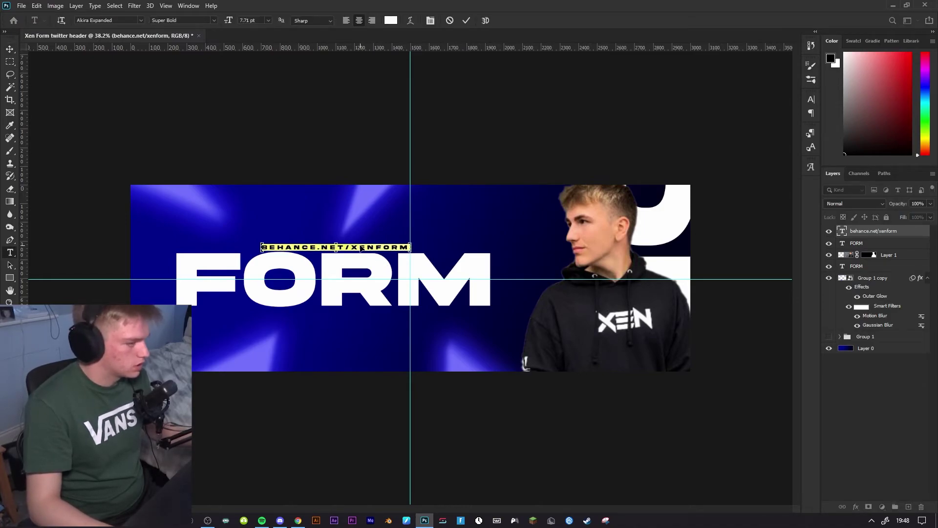
left_click(810, 101)
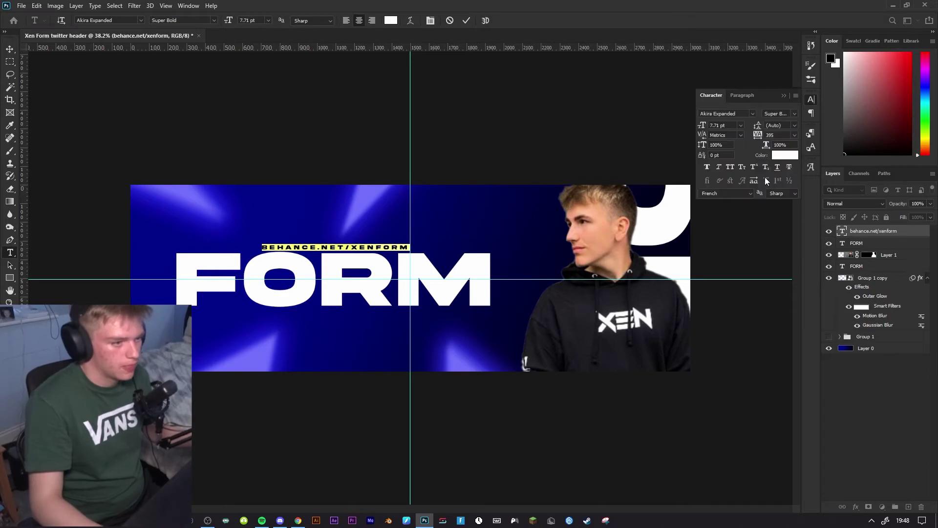
mouse_move(758, 137)
left_mouse_down()
mouse_move(784, 136)
mouse_move(769, 137)
left_mouse_up()
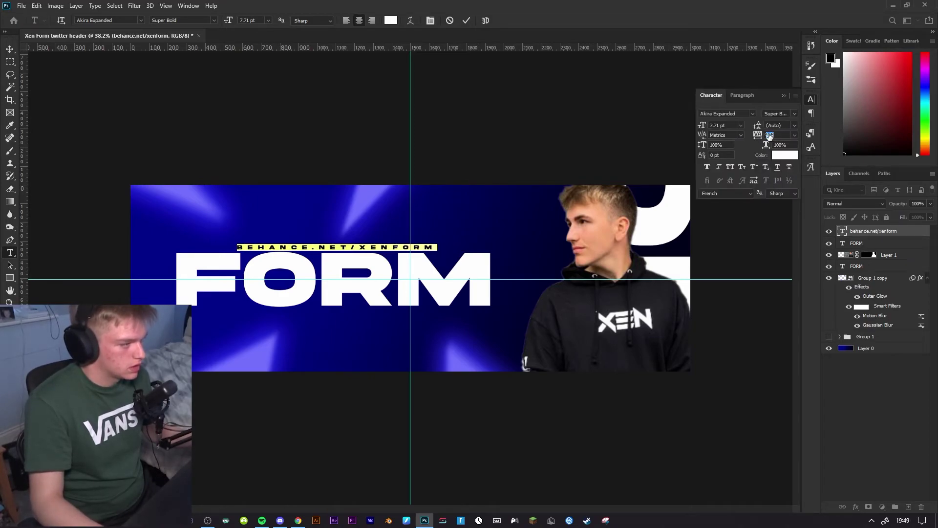
left_click(463, 20)
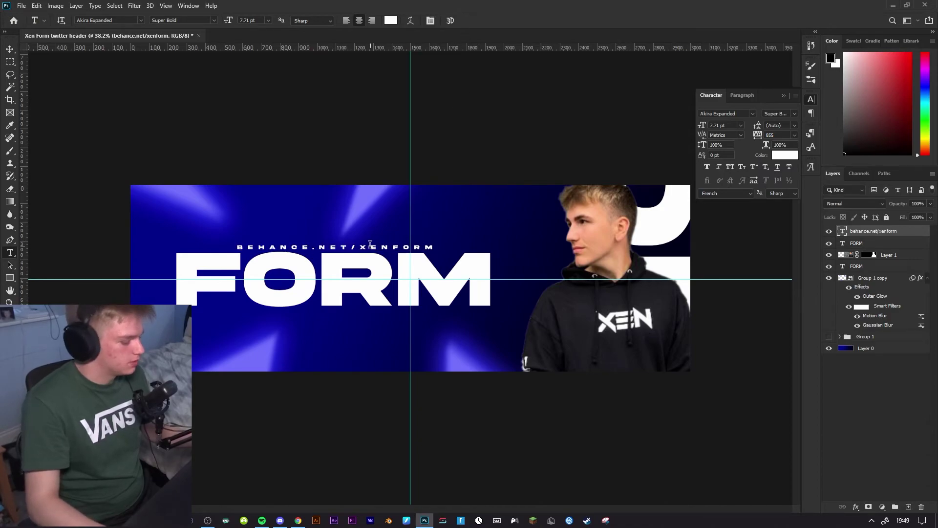
key("v")
left_click_drag(369, 243, 348, 309)
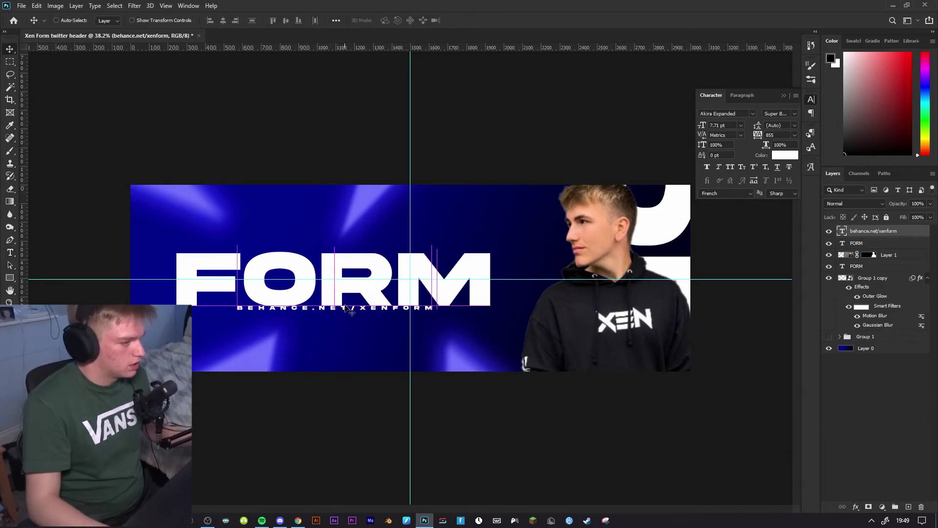
Undo the move, copy the URL line below FORM and retype it as 'video editor for xen'
key("ctrl+z")
left_click_drag(348, 249, 348, 313)
key("t")
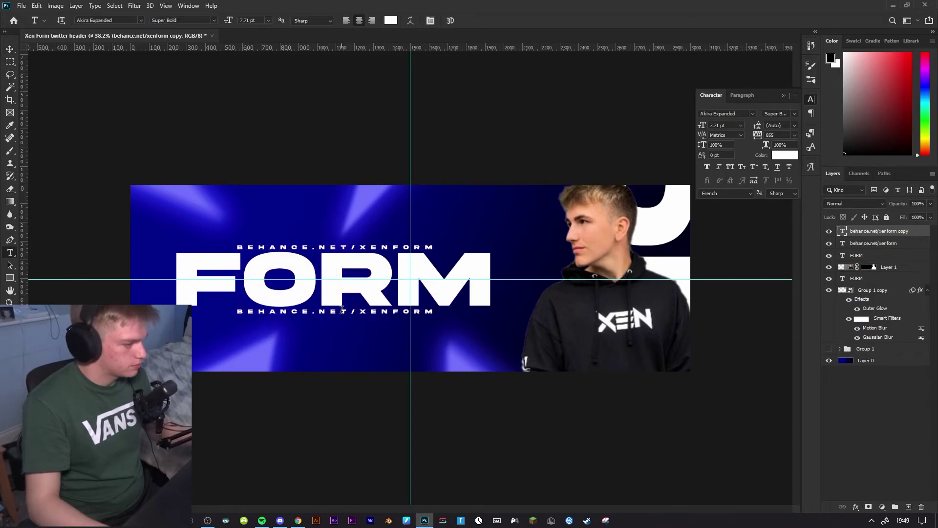
triple_click(342, 309)
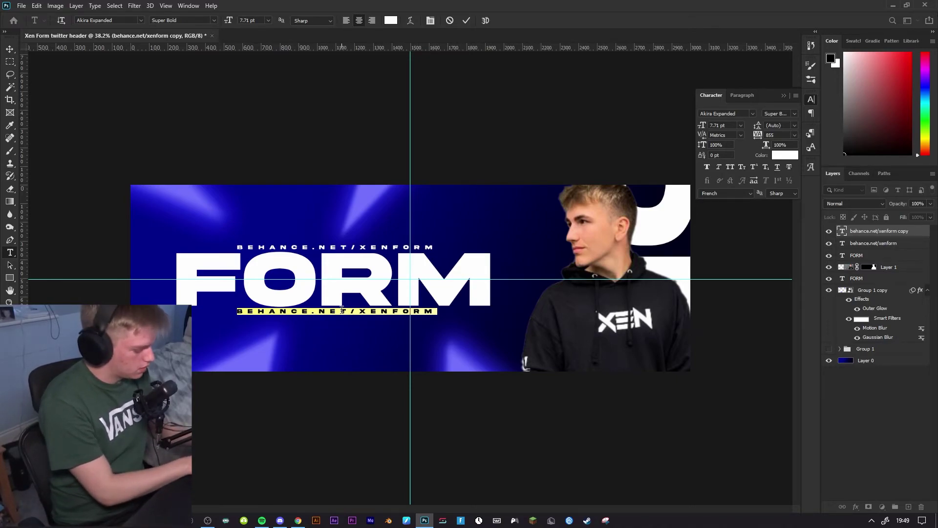
type("video e")
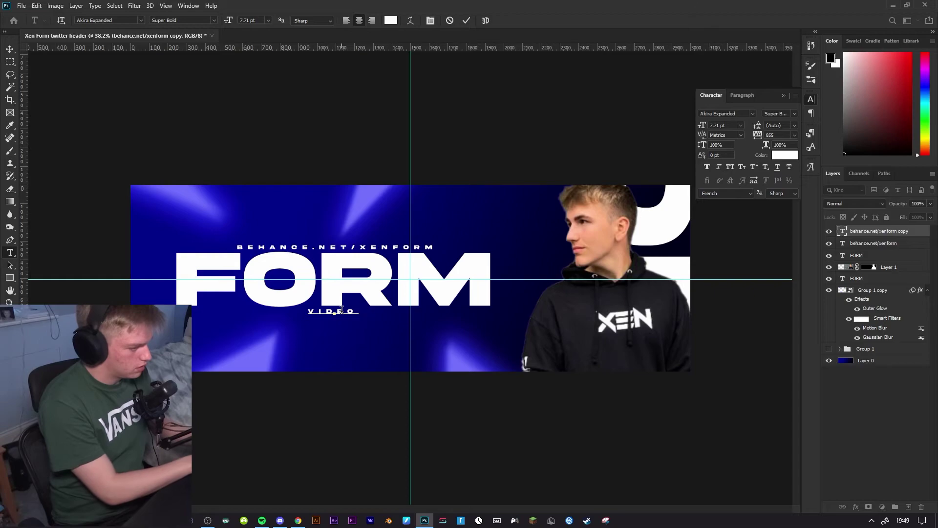
type("ditor for")
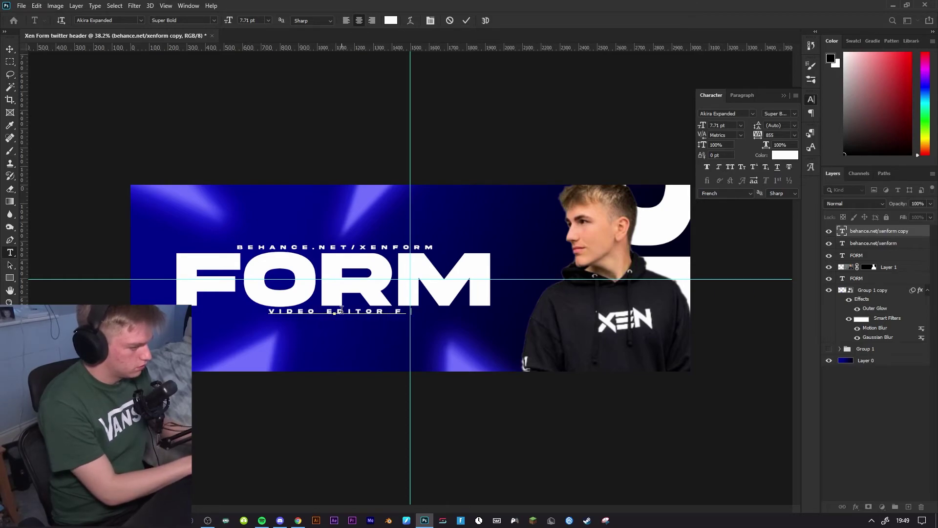
type(" xen")
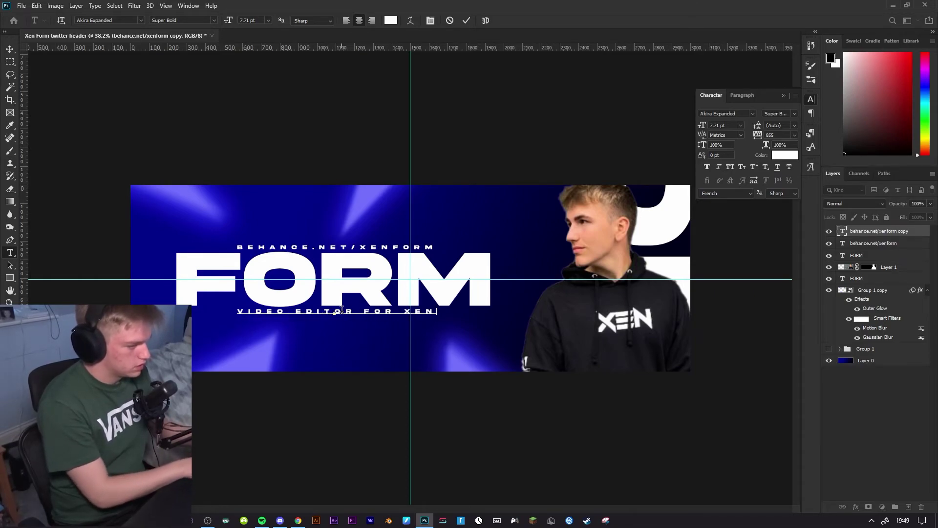
left_click(466, 20)
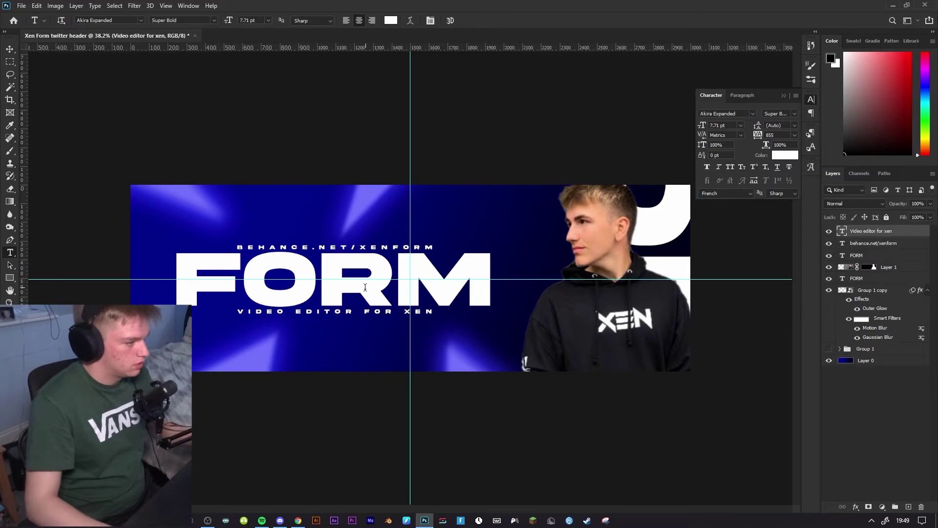
Narrow the tagline to about 70% width and nudge it slightly left
key("v")
key("ctrl+t")
left_click_drag(433, 311, 361, 316)
key("Return")
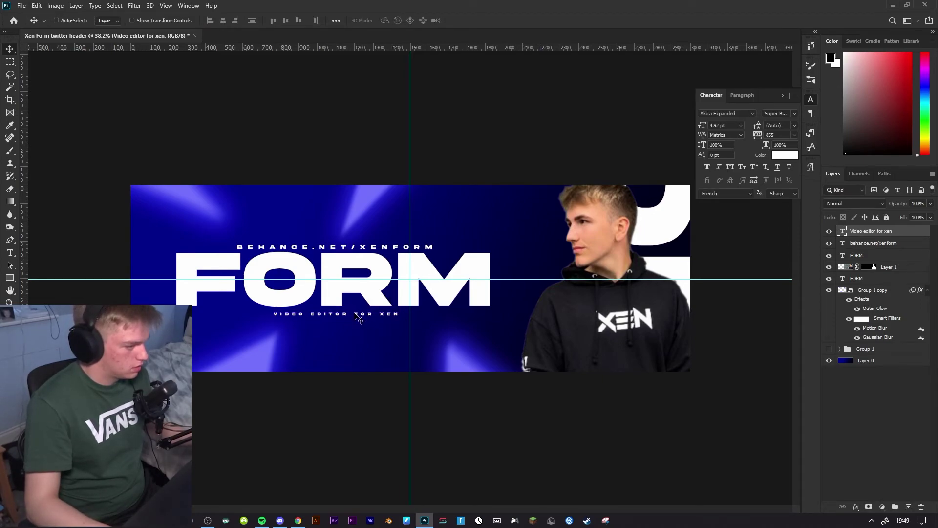
scroll(359, 317, "up", 3)
scroll(369, 313, "left", 3)
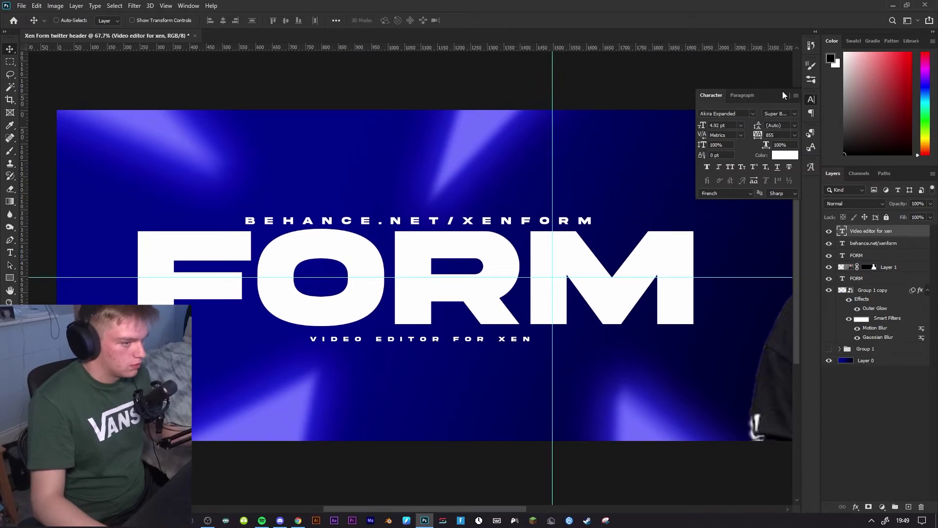
left_click(782, 93)
key("shift+Left")
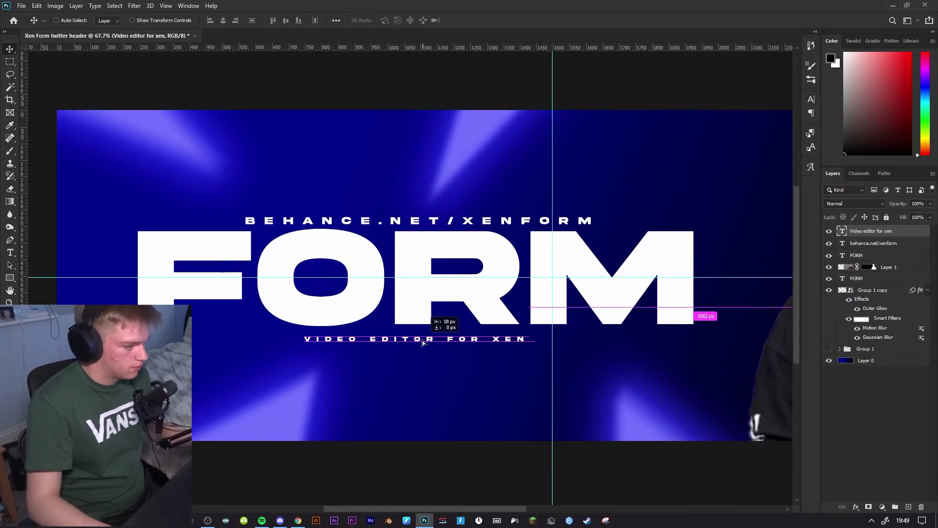
key("Left")
key("Left")
key("Left")
scroll(494, 355, "down", 2)
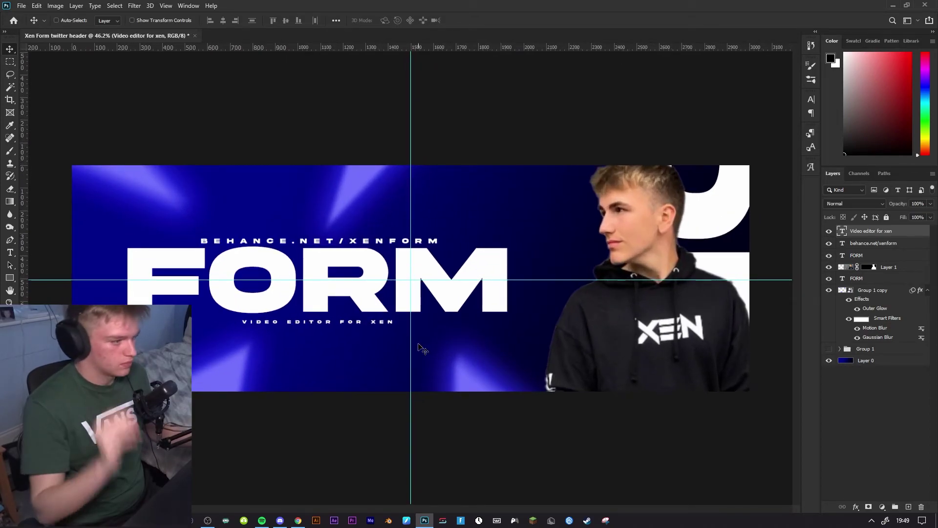
Colour only the word XEN in the tagline purple #7200dc, leaving the rest white
key("t")
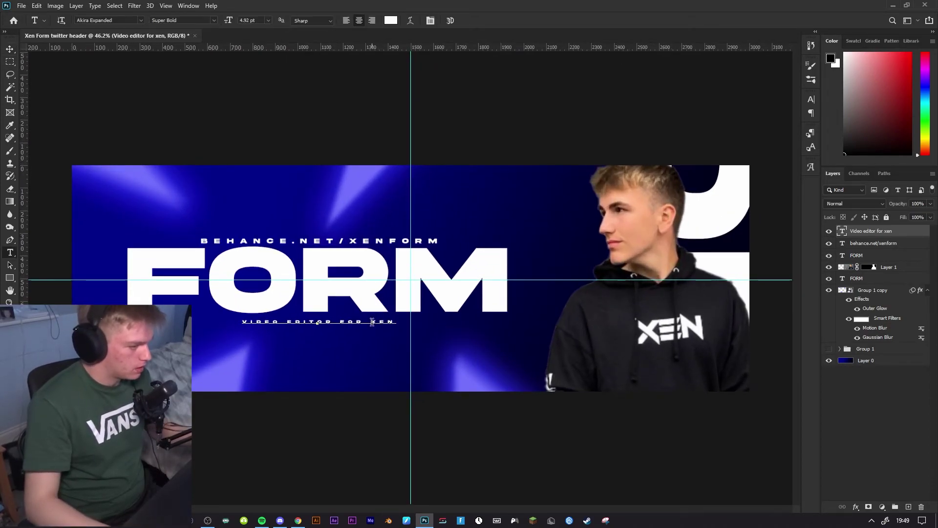
double_click(391, 322)
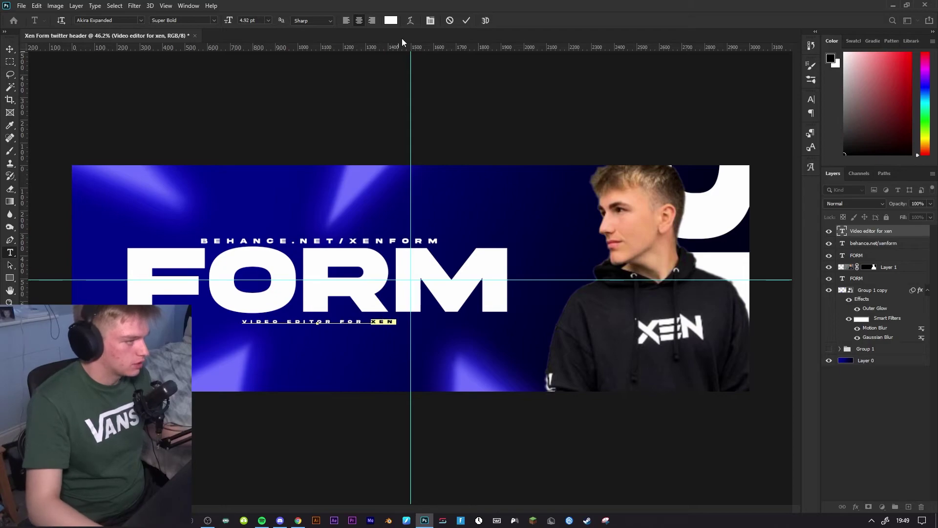
left_click(391, 20)
type("de00ff")
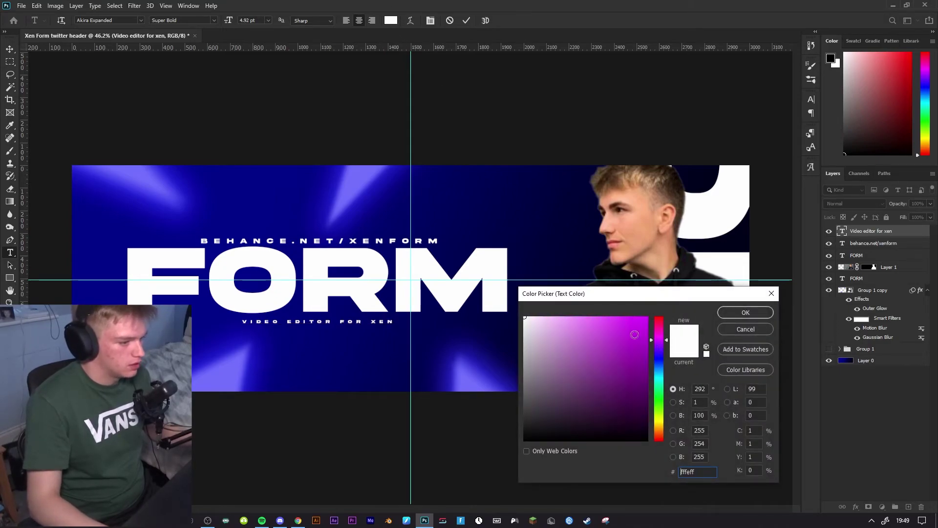
left_click(659, 347)
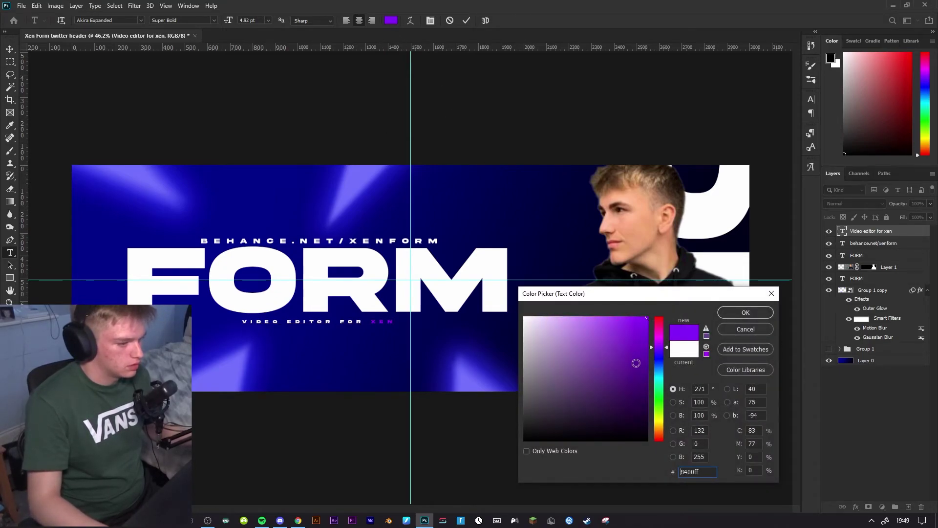
left_click(647, 373)
left_click_drag(621, 357, 725, 333)
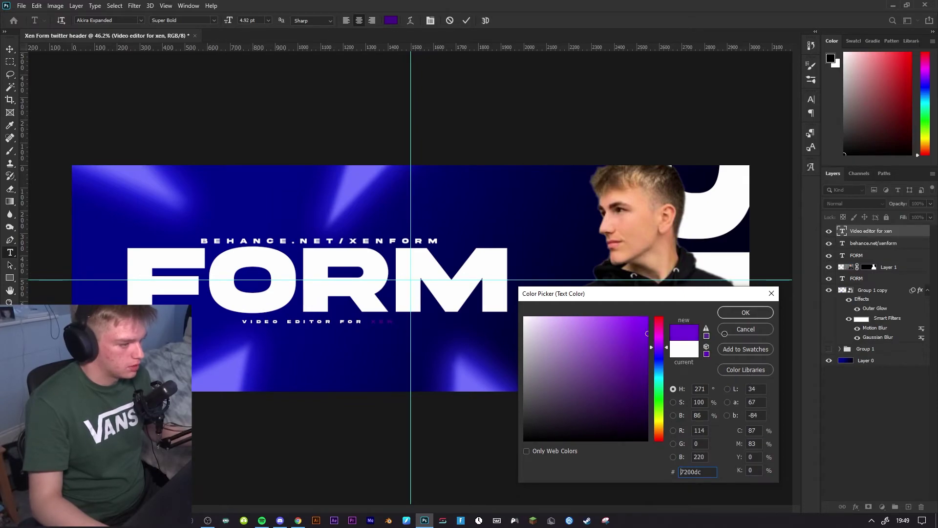
left_click(746, 313)
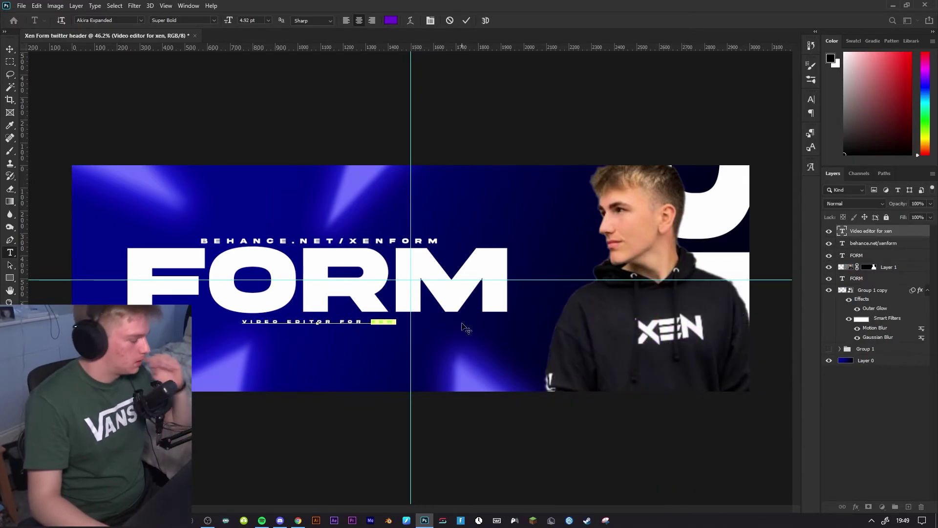
key("ctrl+Return")
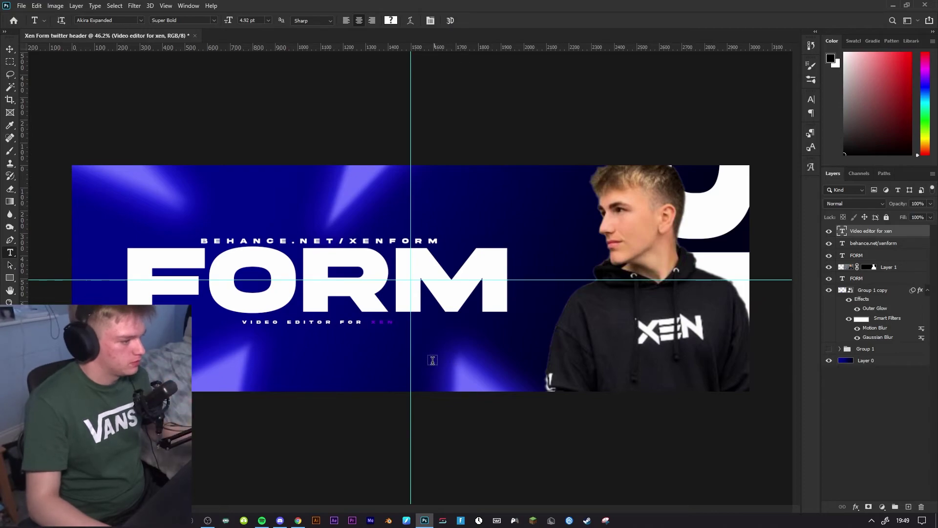
scroll(353, 344, "down", 1)
scroll(353, 344, "up", 1)
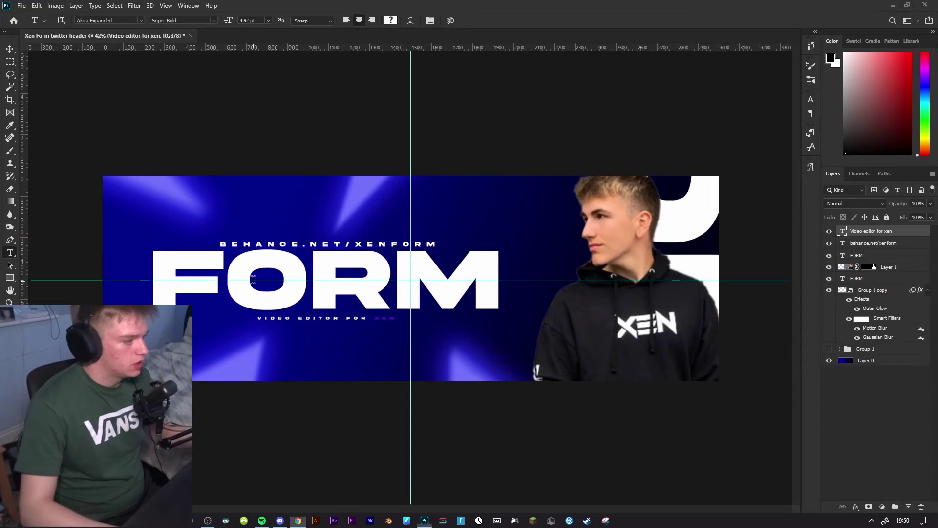
left_click_drag(227, 279, 311, 279)
left_click(391, 20)
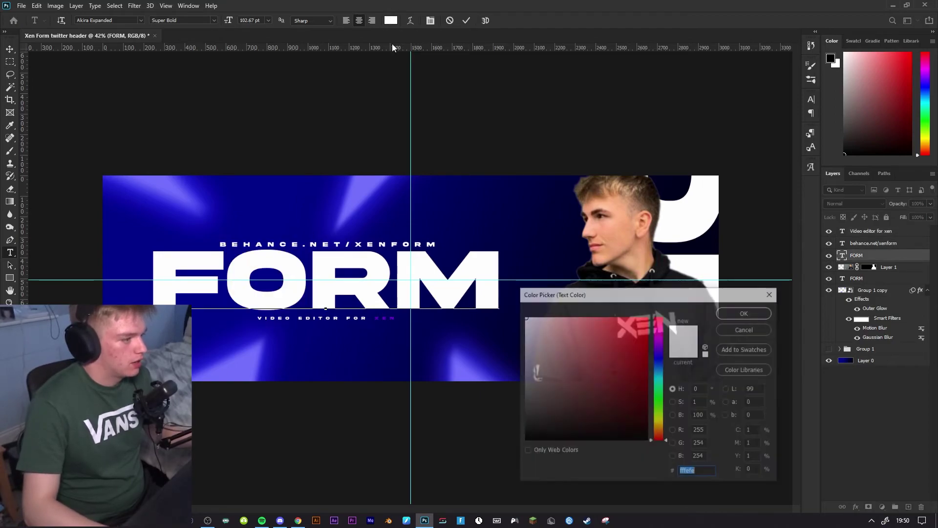
left_click(379, 314)
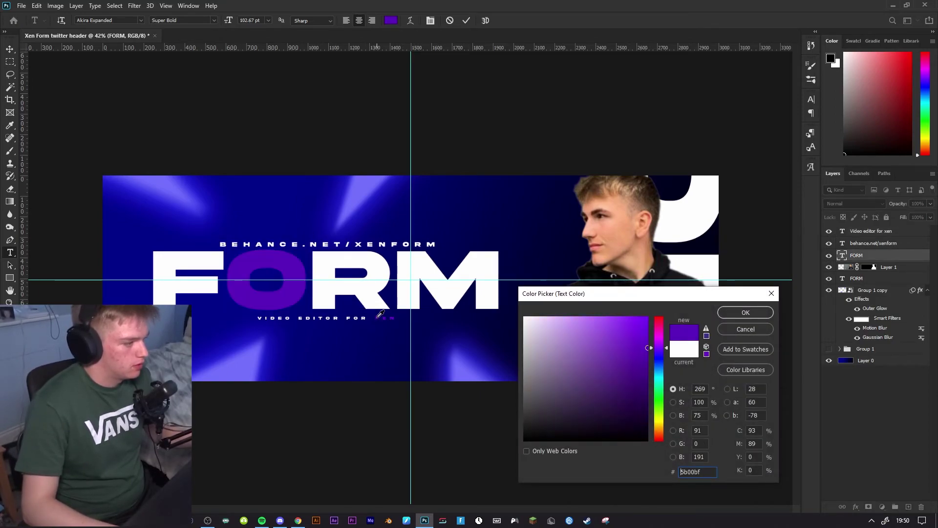
left_click(742, 312)
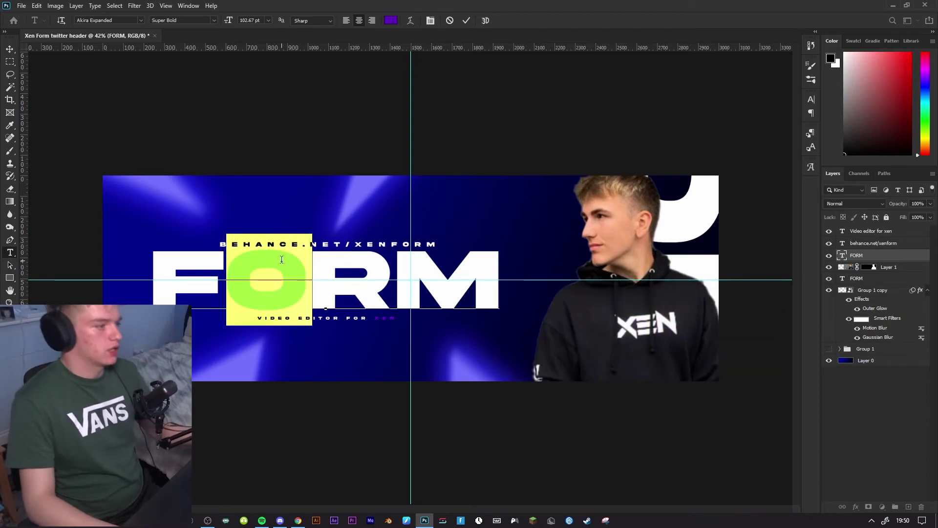
left_click(465, 20)
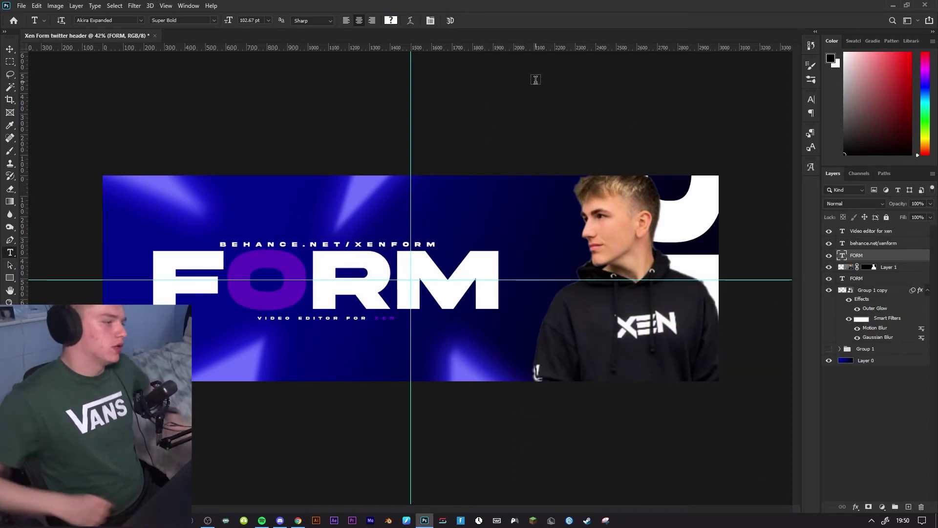
key("ctrl+z")
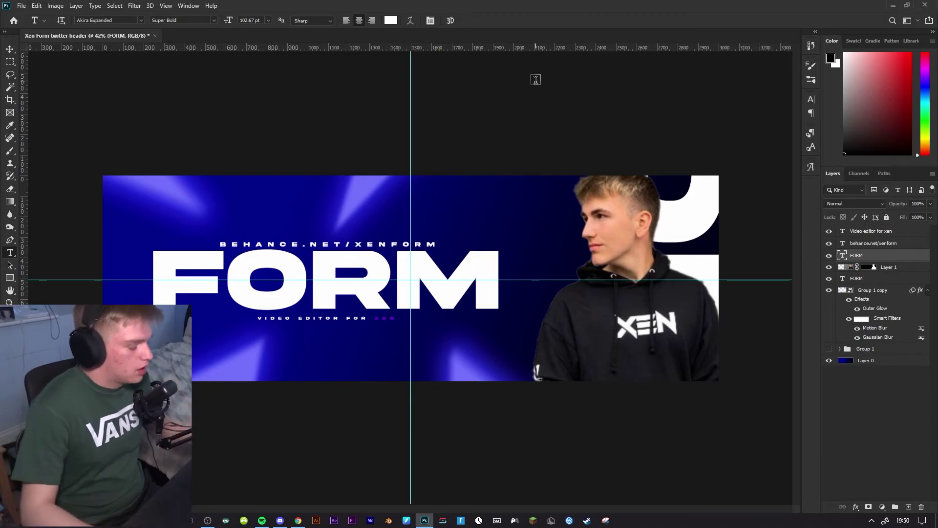
left_click(873, 231)
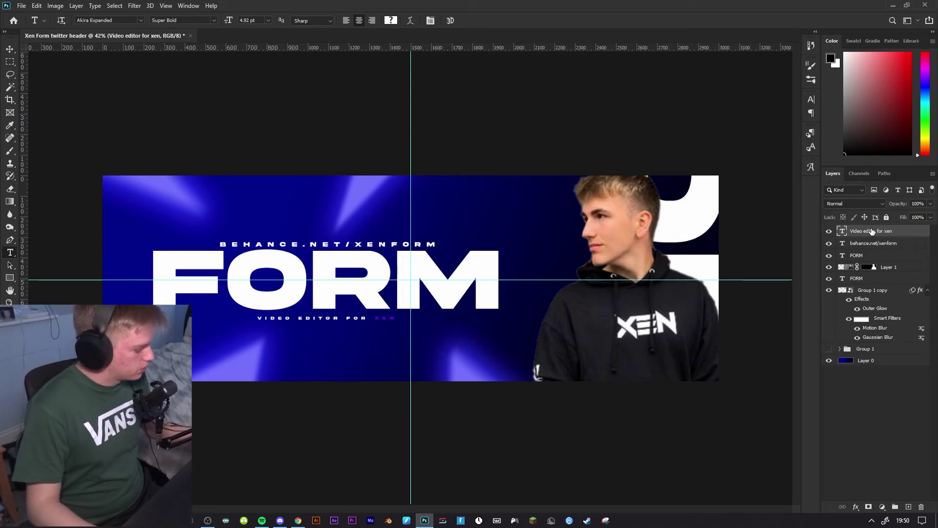
Merge all visible layers into Layer 3 and convert it to a smart object
key("ctrl+shift+alt+e")
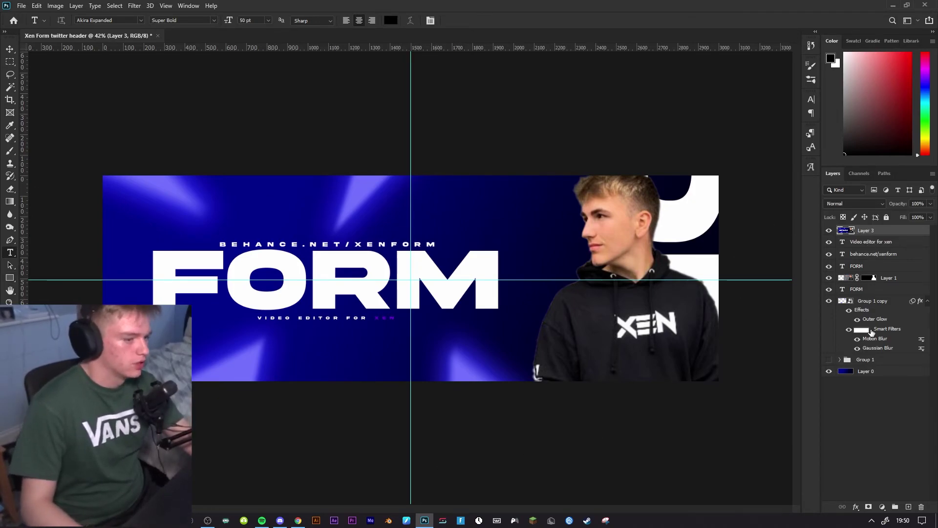
right_click(872, 231)
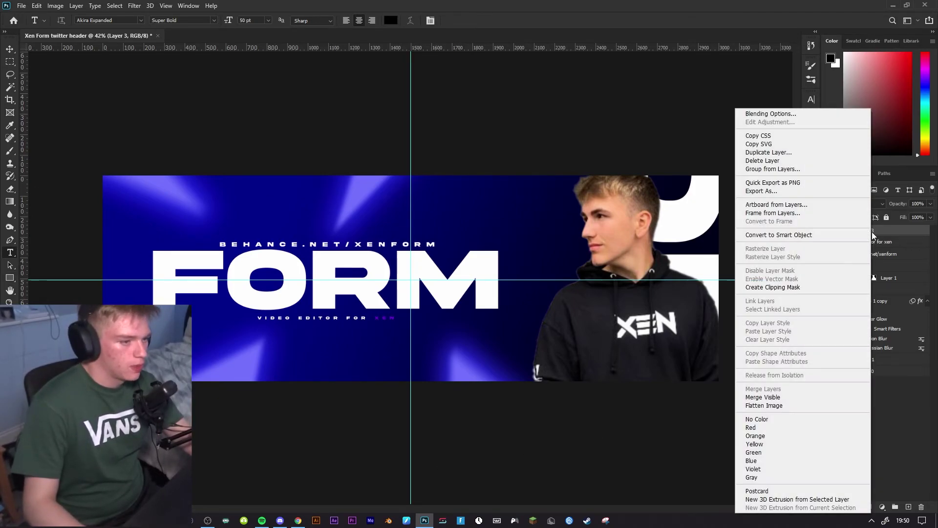
left_click(781, 235)
Grade it in Camera Raw: cooler temperature, Contrast +17, Texture +20, Clarity +11, Vibrance +11
left_click(133, 6)
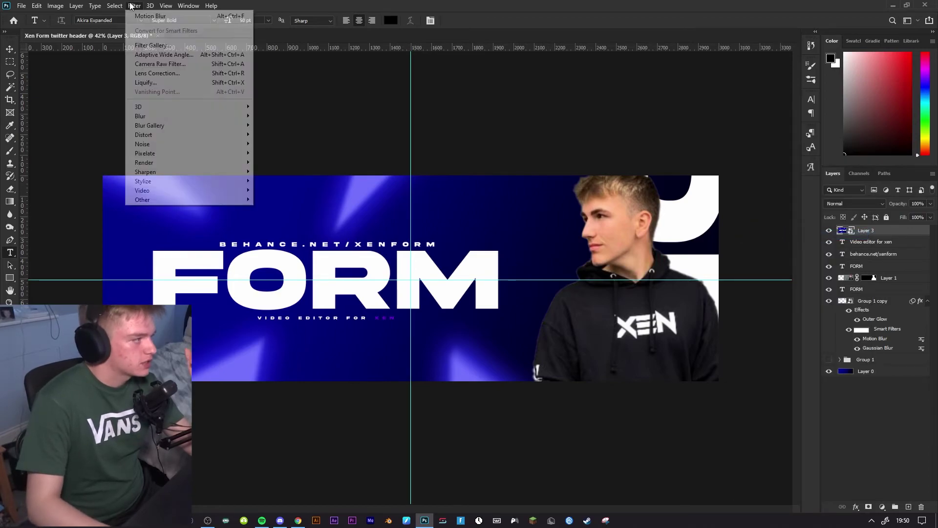
left_click(150, 64)
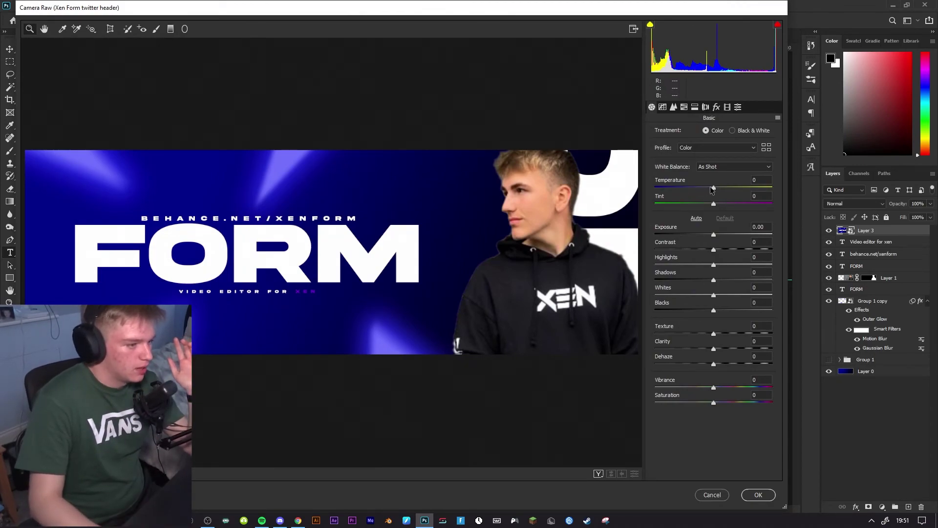
left_click_drag(714, 190, 707, 278)
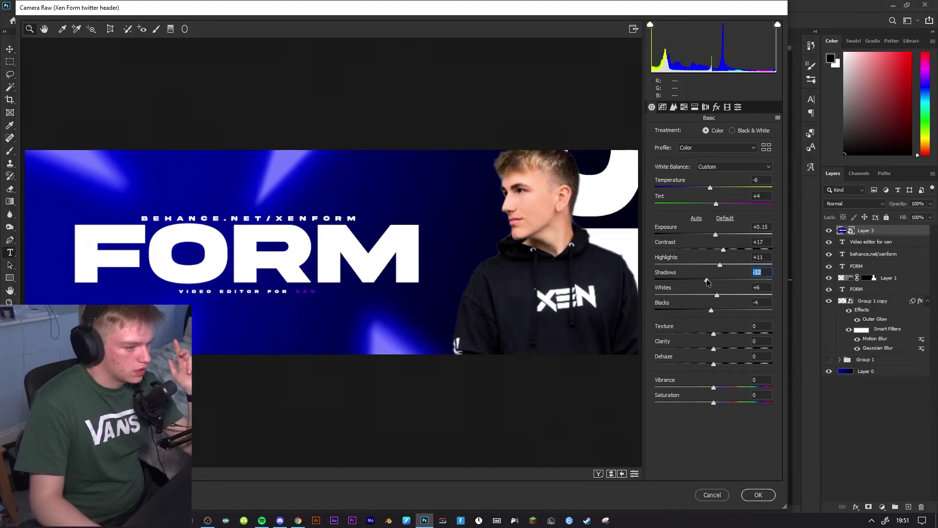
left_click_drag(708, 332, 718, 362)
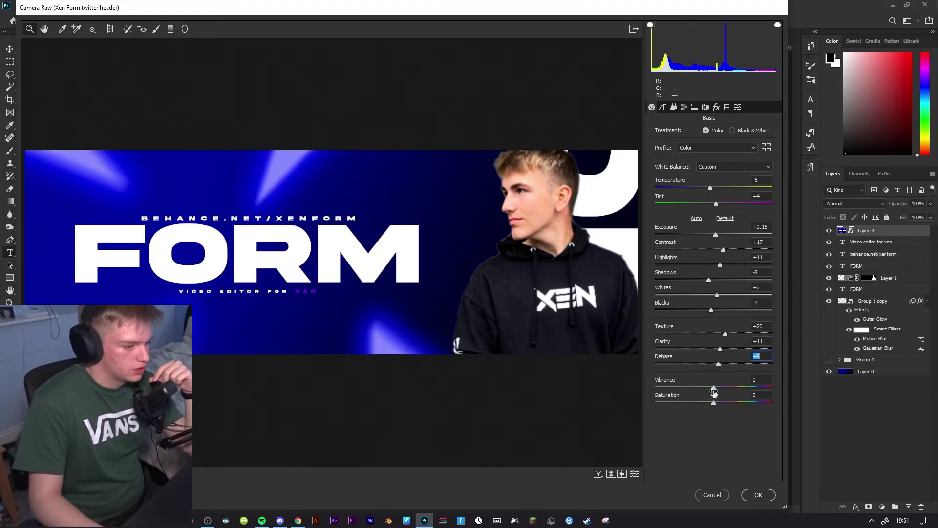
left_click_drag(714, 389, 722, 405)
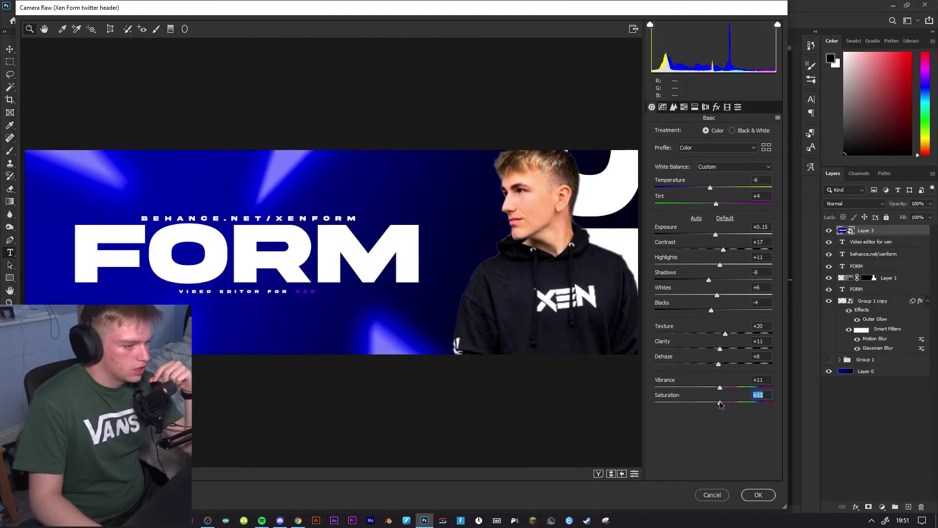
left_click(663, 107)
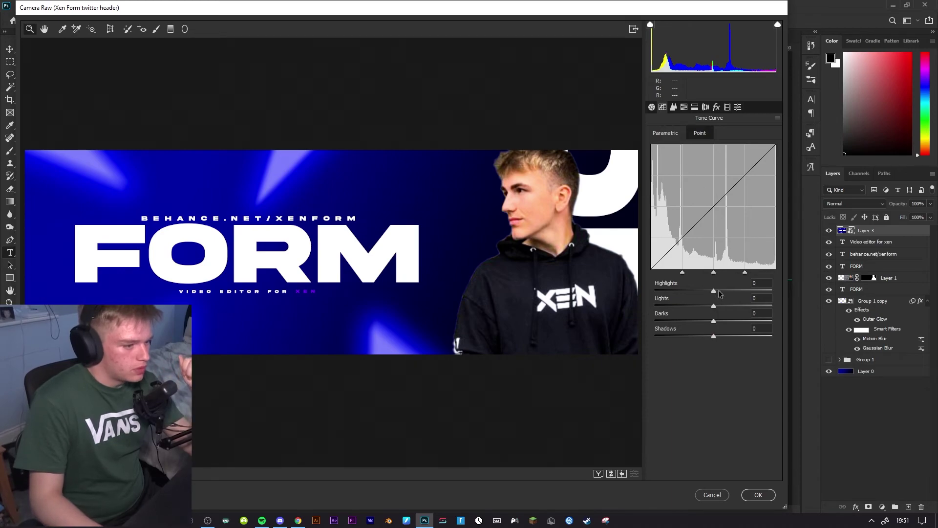
Lift highlights and deepen darks on the tone curve, then raise Blues saturation to +28
left_click_drag(713, 290, 711, 336)
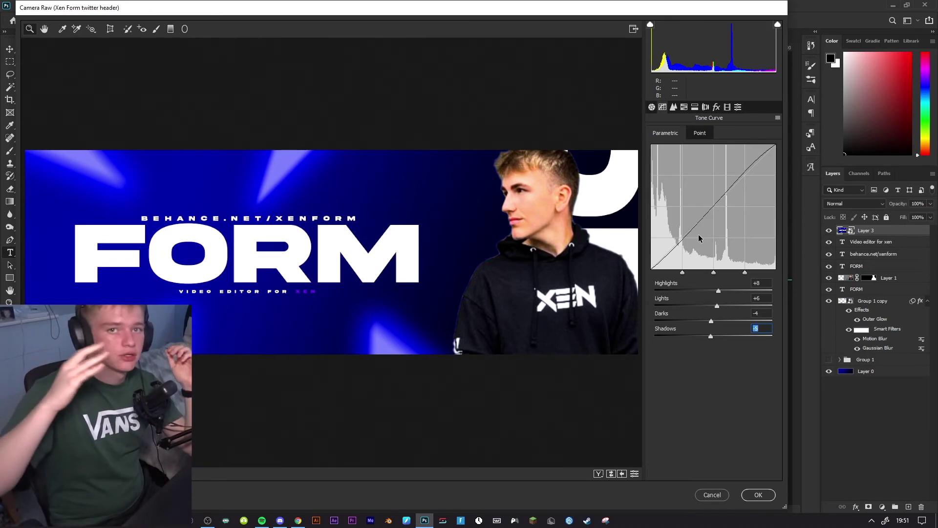
left_click(674, 106)
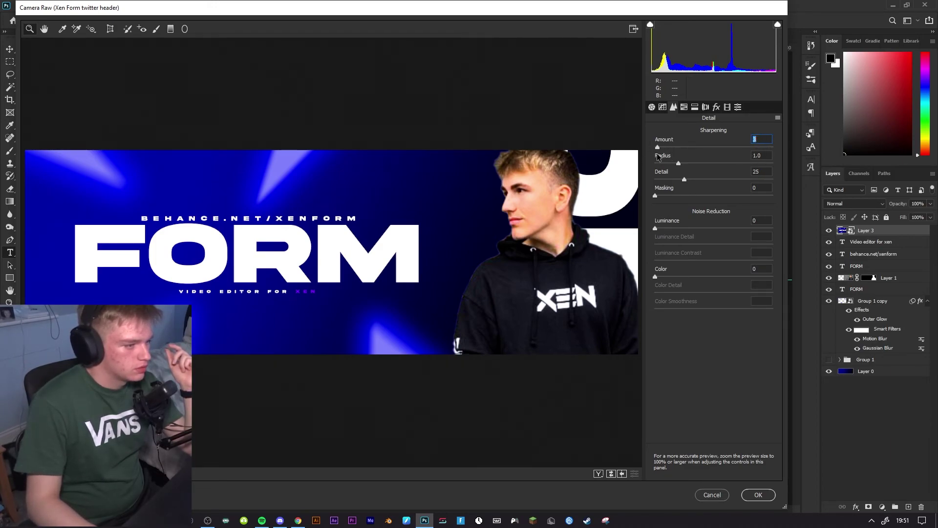
left_click(684, 106)
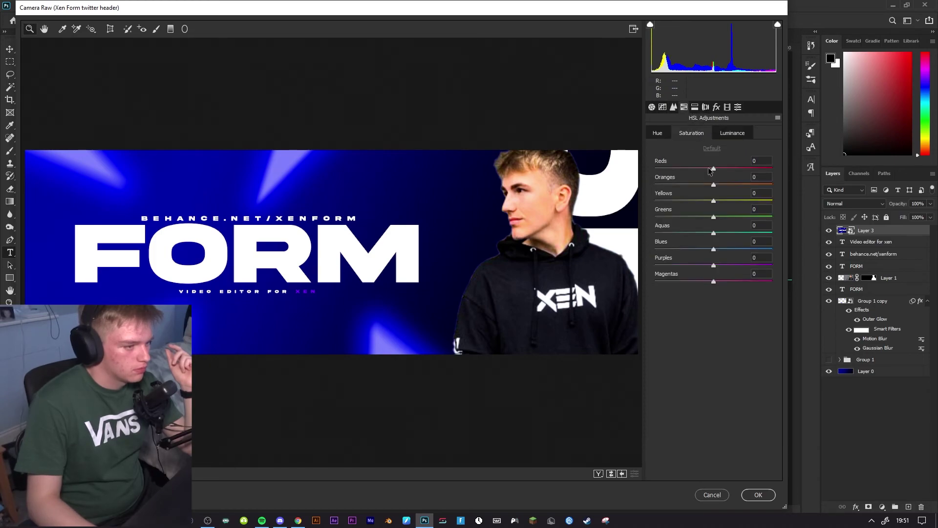
left_click_drag(715, 249, 730, 248)
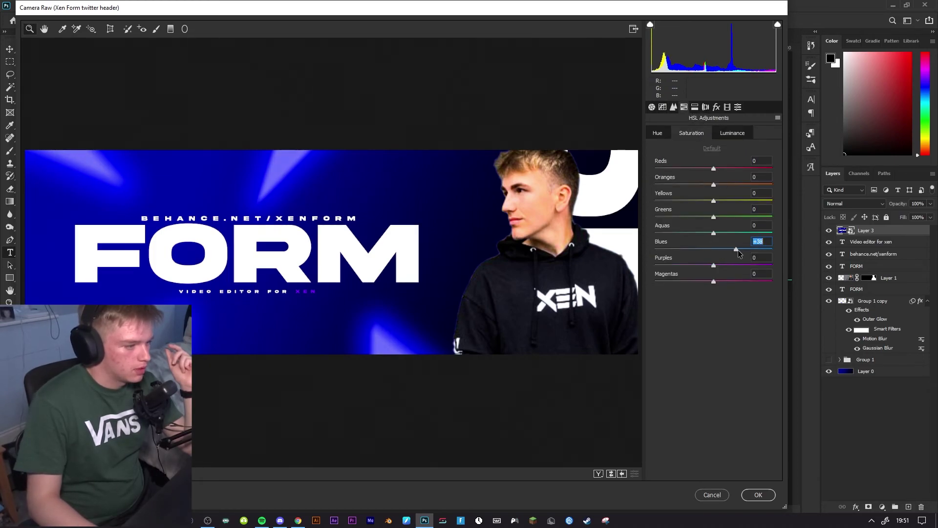
left_click_drag(714, 168, 702, 170)
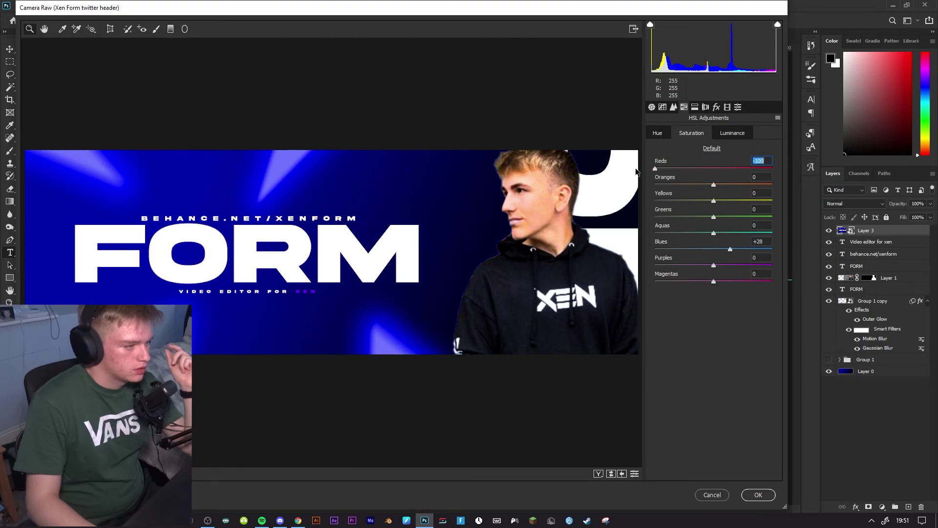
left_click(758, 163)
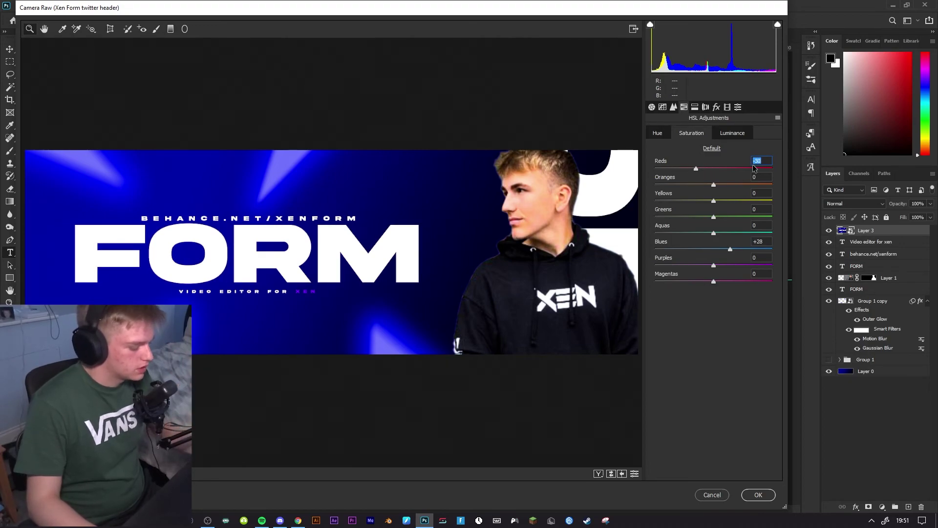
type("-")
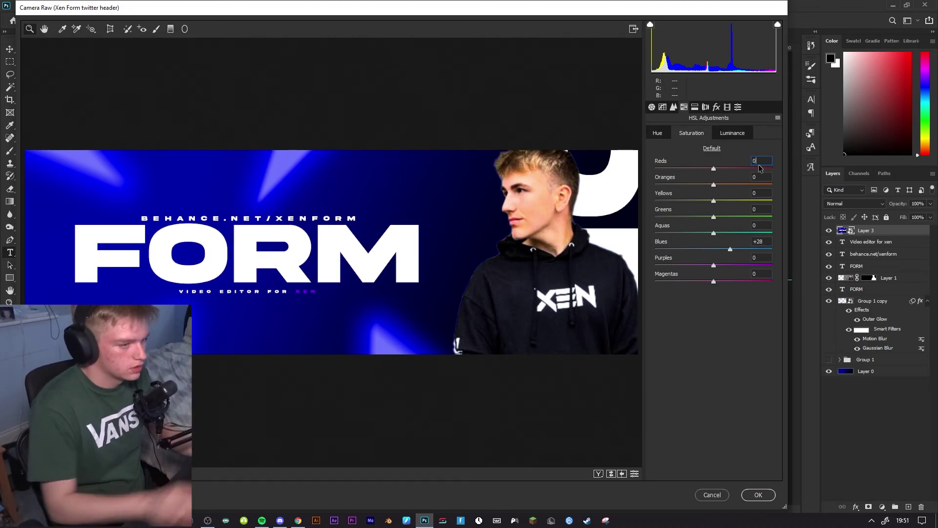
double_click(711, 170)
Add a -33 Highlight Priority post-crop vignette to darken the banner's corners
left_click(705, 107)
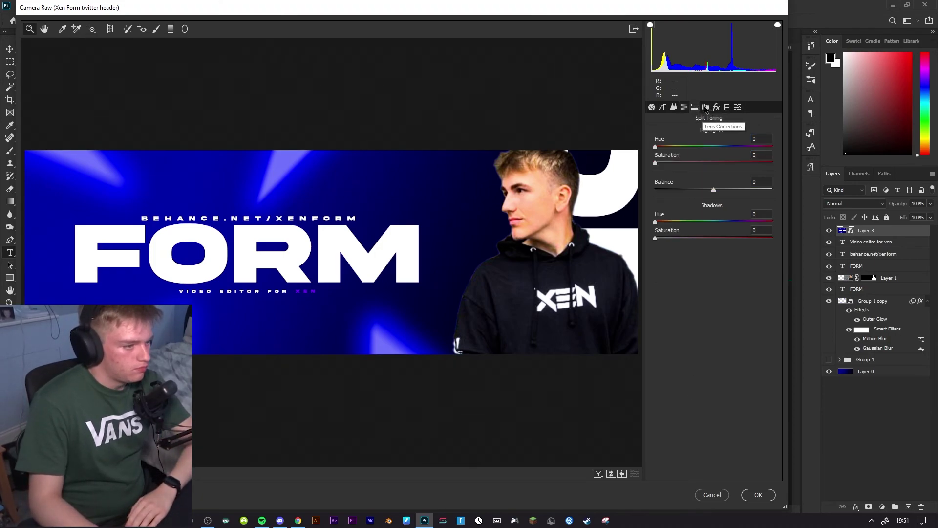
left_click(705, 107)
left_click(716, 107)
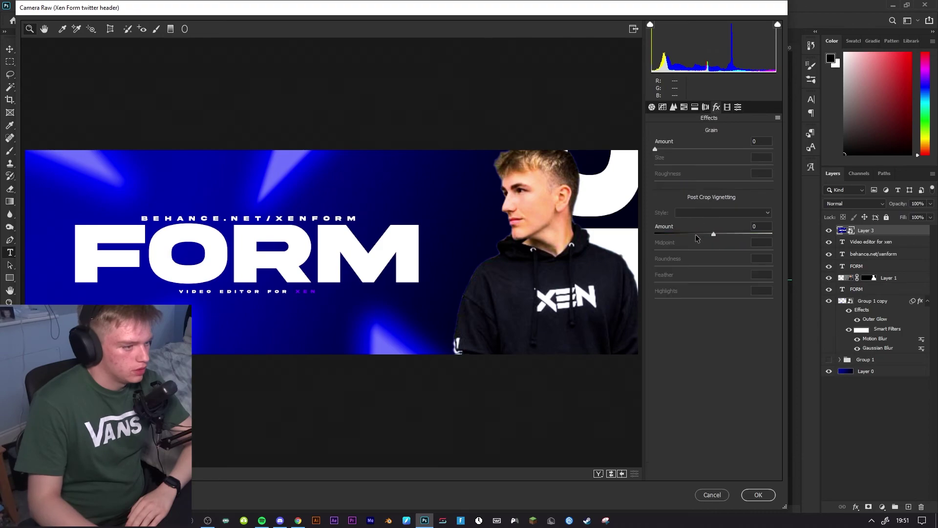
left_click_drag(713, 236, 694, 233)
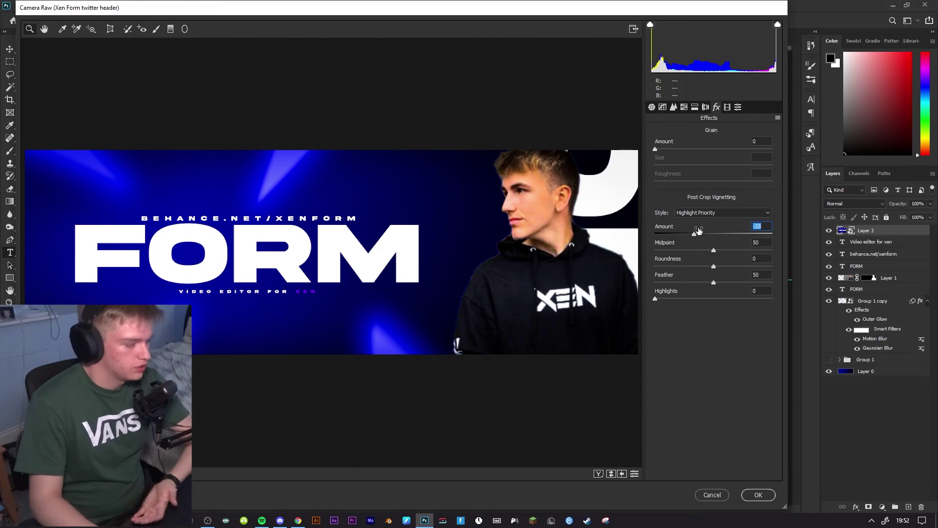
left_click(738, 108)
left_click(652, 107)
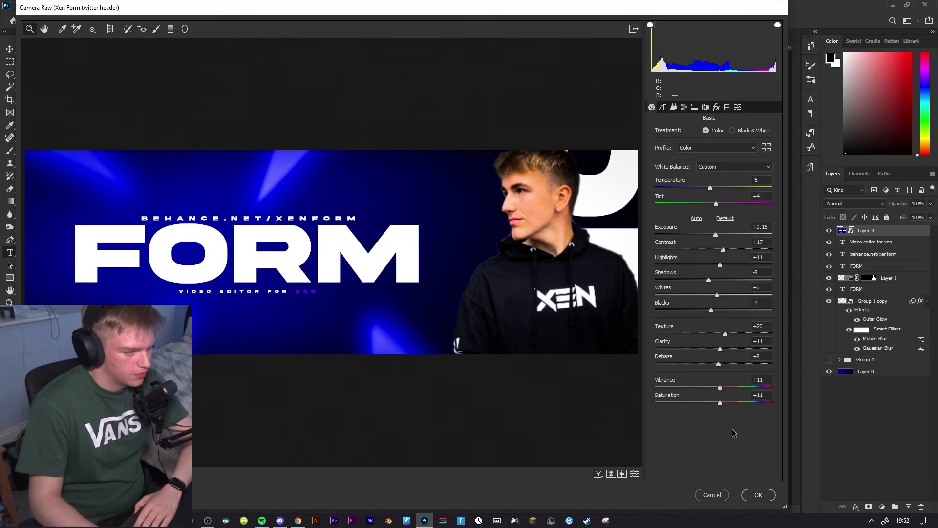
left_click(758, 494)
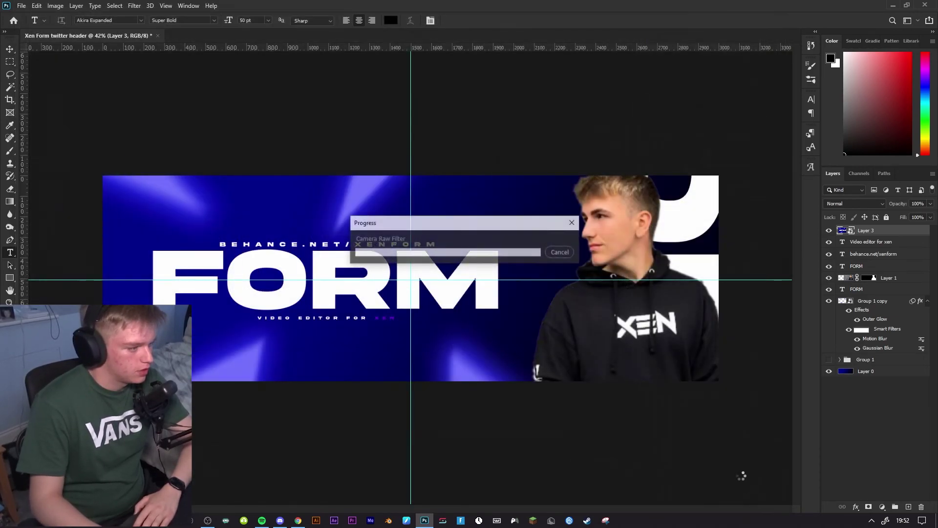
left_click(828, 231)
left_click(829, 231)
left_click(828, 232)
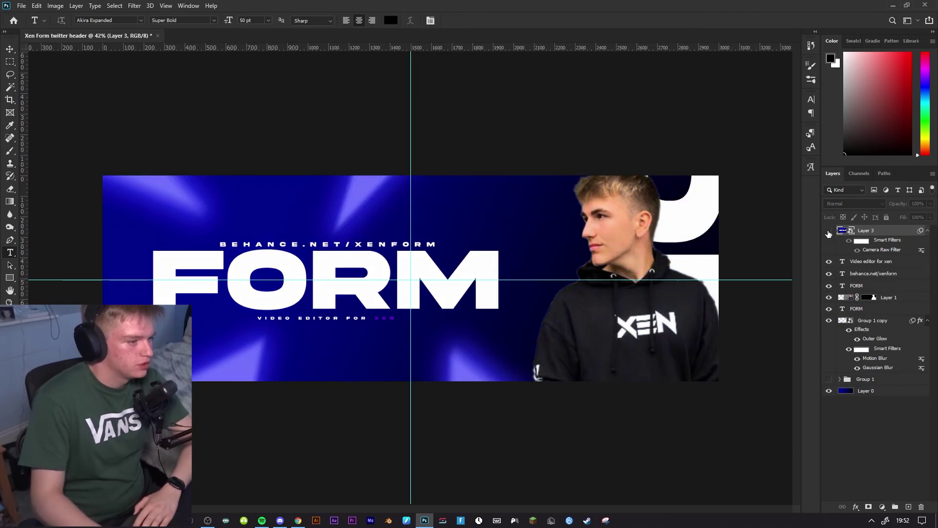
left_click(828, 231)
left_click(829, 231)
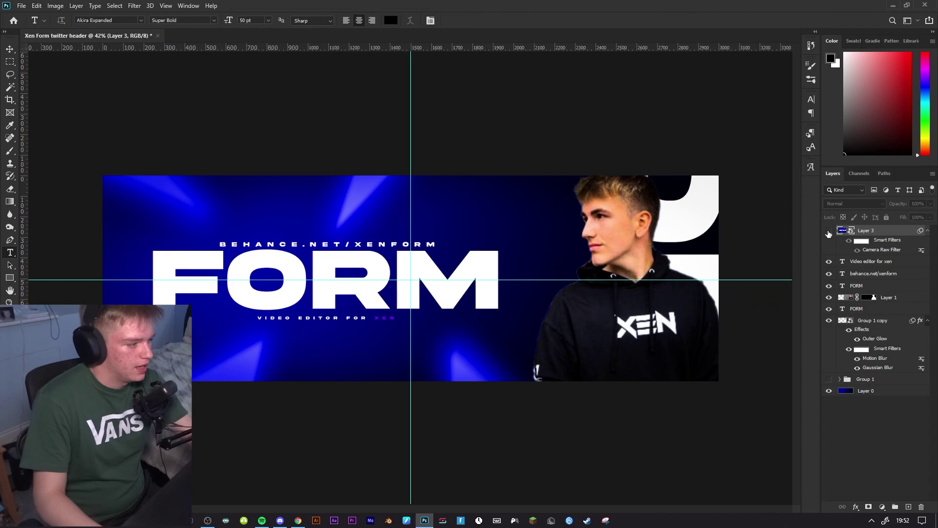
left_click(828, 231)
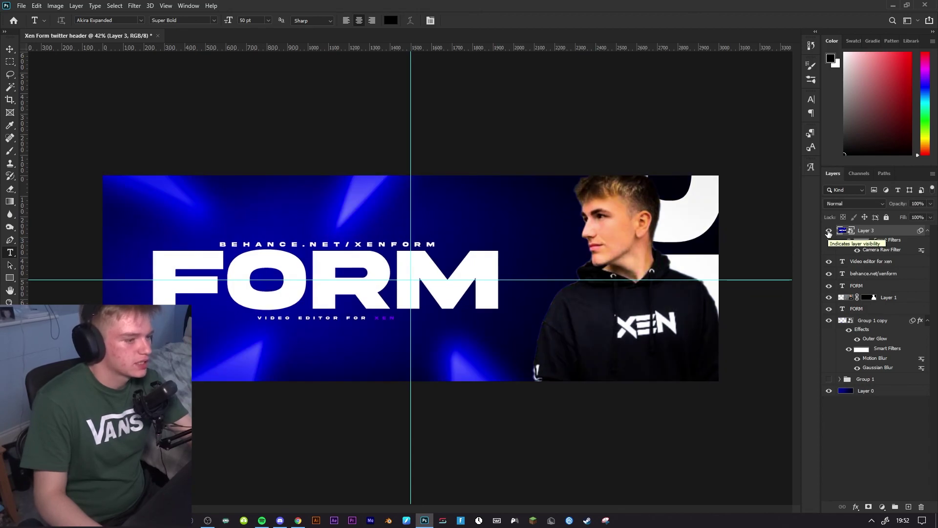
left_click(828, 232)
left_click(829, 231)
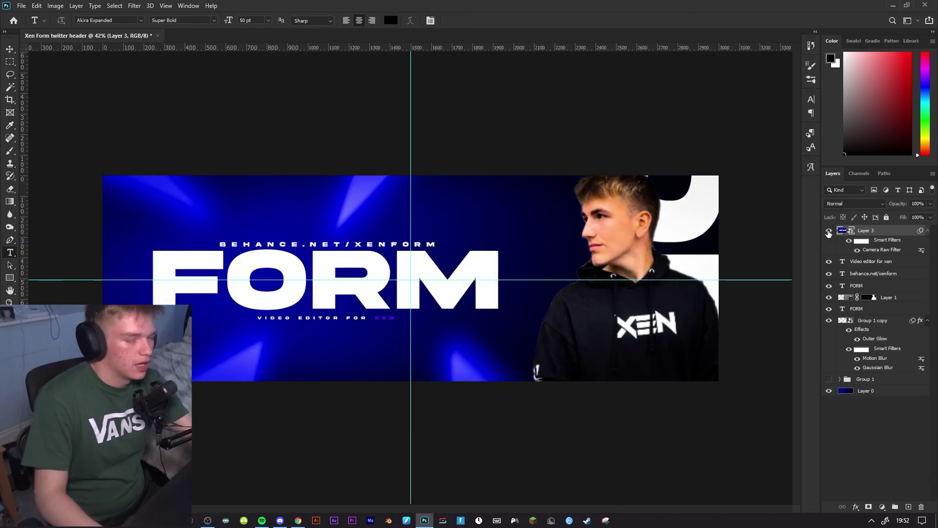